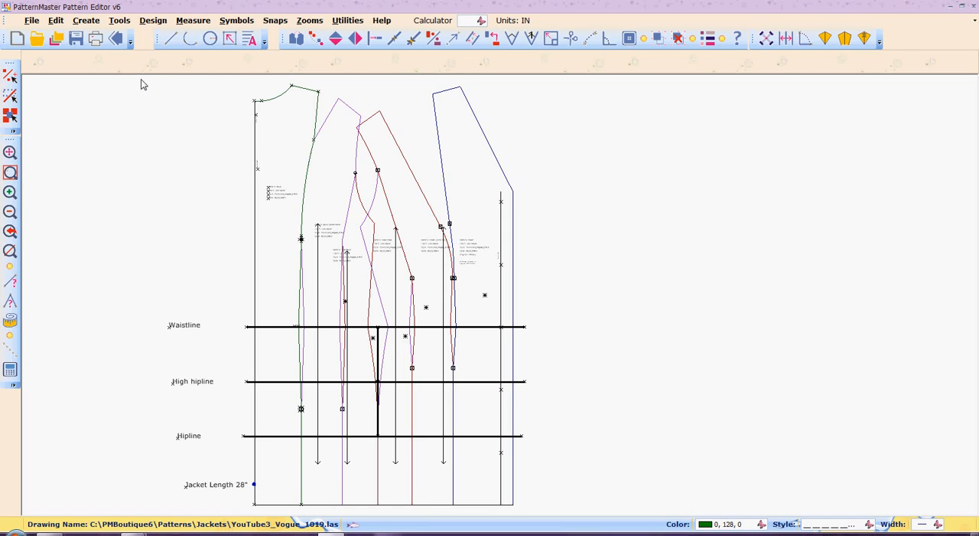
- Copy the complete jacket draft, including its labels and horizontal reference lines, into the empty space beside the original
{"action": "left_click", "coordinate": [275, 202]}
{"action": "left_click", "coordinate": [482, 316]}
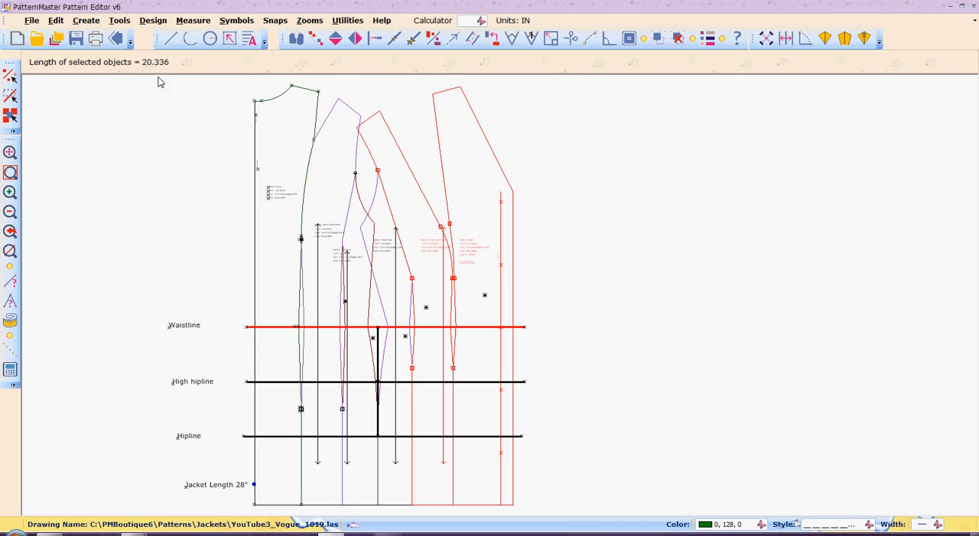
{"action": "left_click_drag", "start_coordinate": [122, 90], "coordinate": [580, 518]}
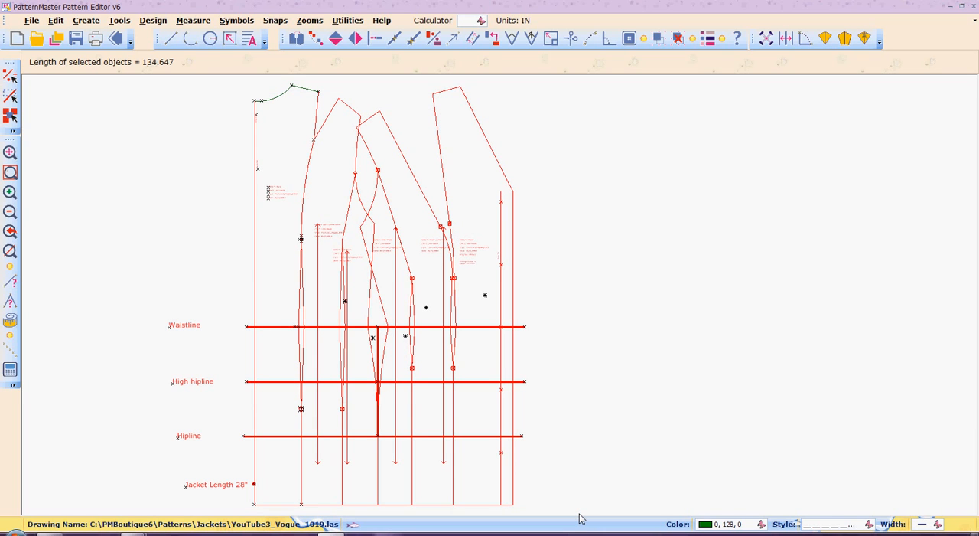
{"action": "left_click", "coordinate": [274, 103]}
{"action": "left_click", "coordinate": [307, 94]}
{"action": "key", "text": "c"}
{"action": "key", "text": "o"}
{"action": "key", "text": "Return"}
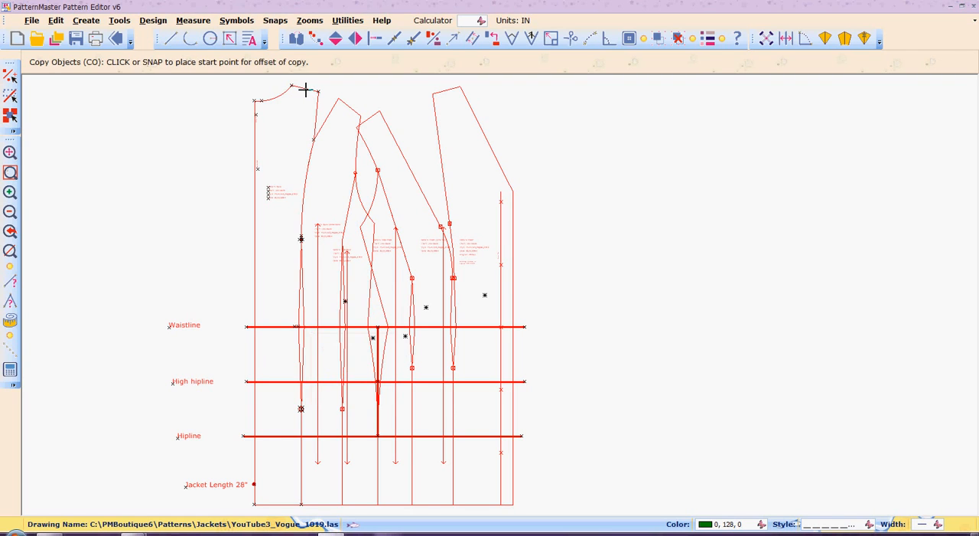
{"action": "left_click", "coordinate": [370, 280]}
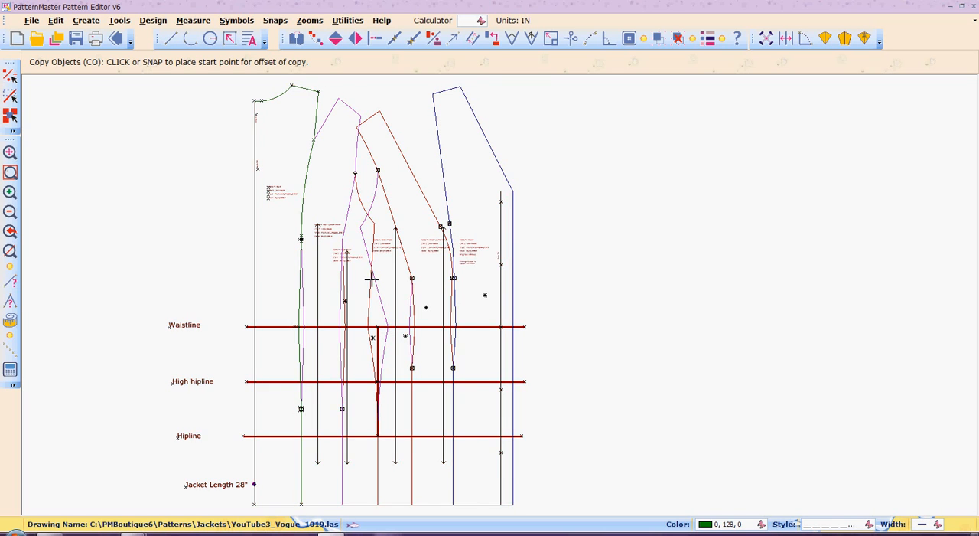
{"action": "left_click", "coordinate": [773, 280]}
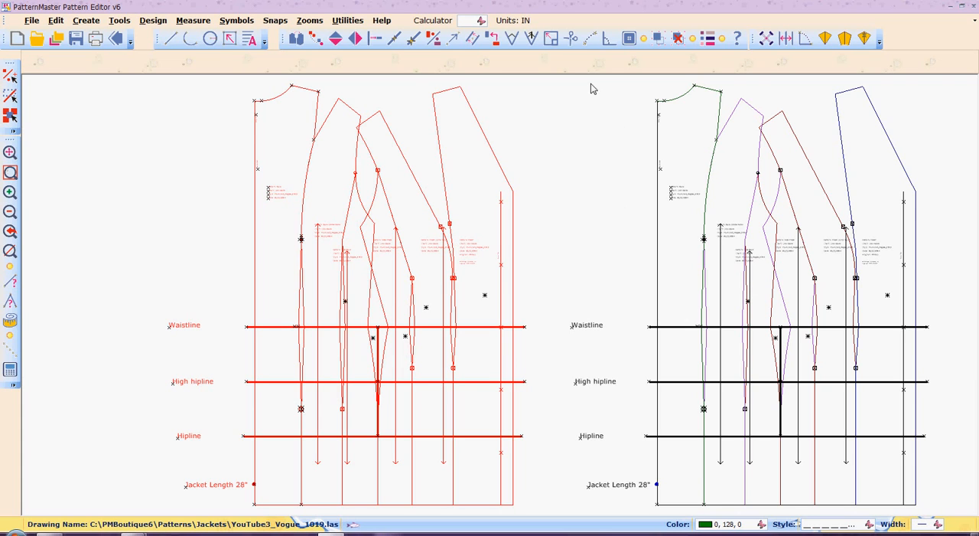
- Switch to the browser to examine the Vogue V1019 jacket illustration, and return to the copied jacket draft
{"action": "left_click_drag", "start_coordinate": [549, 78], "coordinate": [971, 519]}
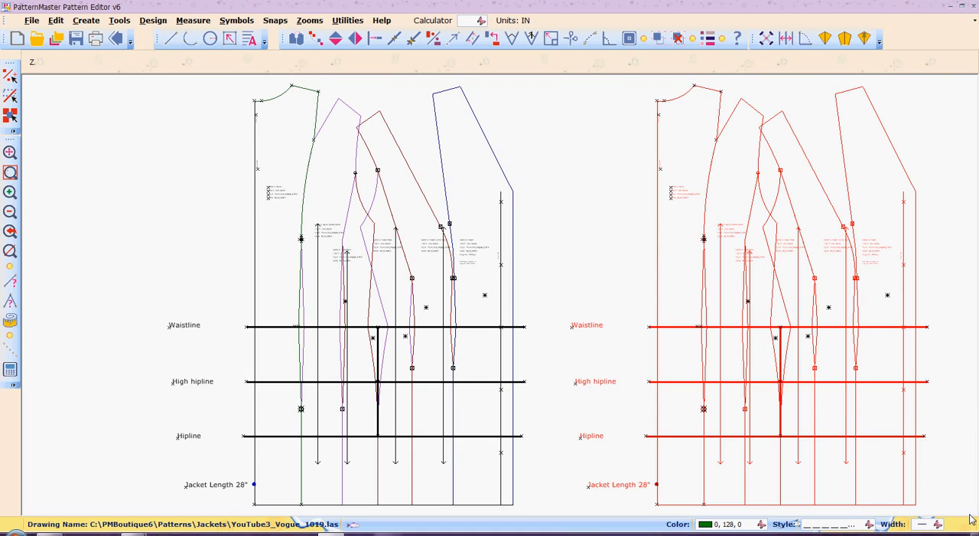
{"action": "key", "text": "Right"}
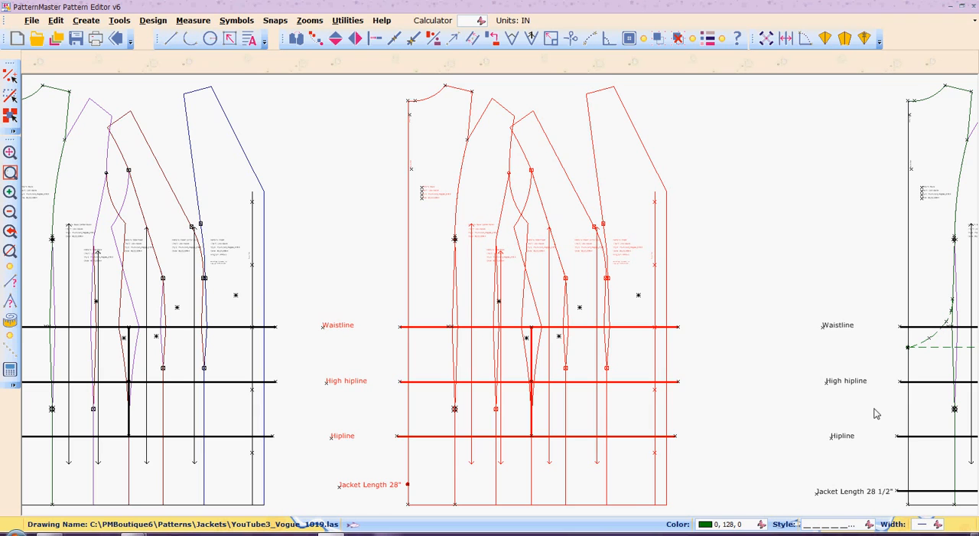
{"action": "left_click", "coordinate": [786, 343]}
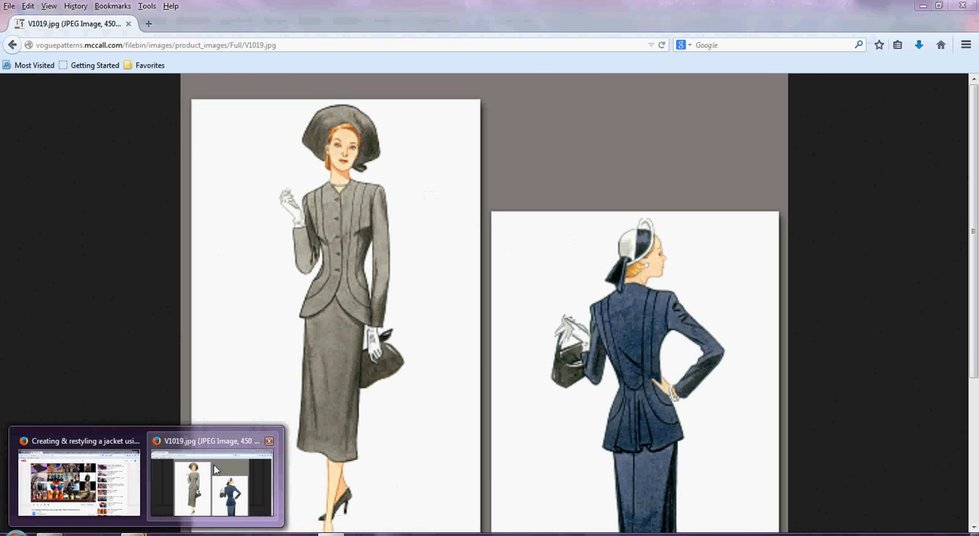
{"action": "left_click", "coordinate": [214, 469]}
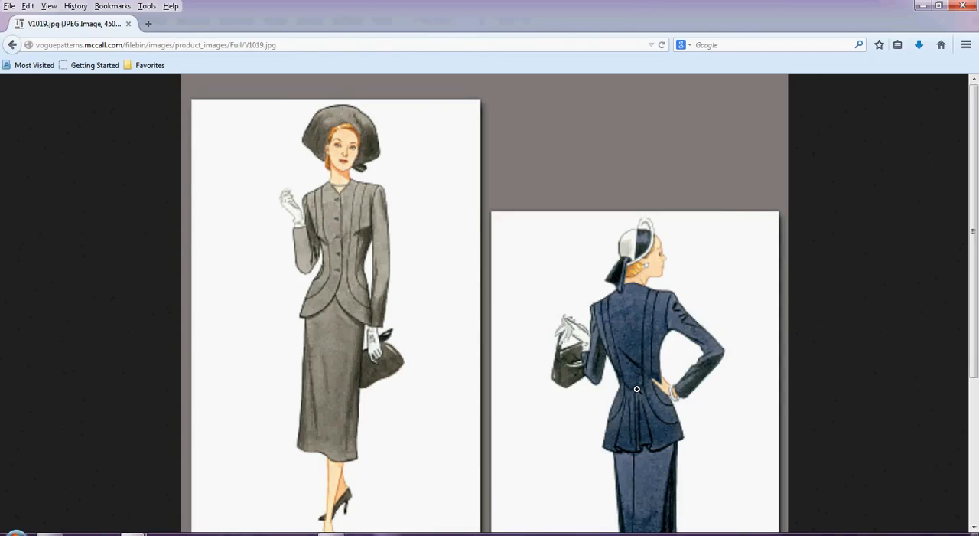
{"action": "key", "text": "alt+Tab"}
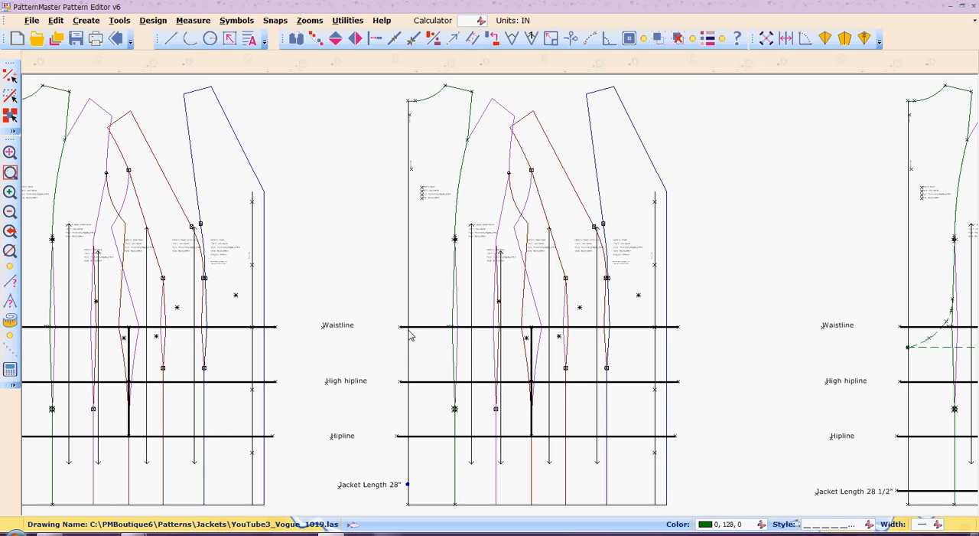
- Measure the distance from the neck end of the copied draft's centre-back line down to the waistline
{"action": "key", "text": "m"}
{"action": "key", "text": "s"}
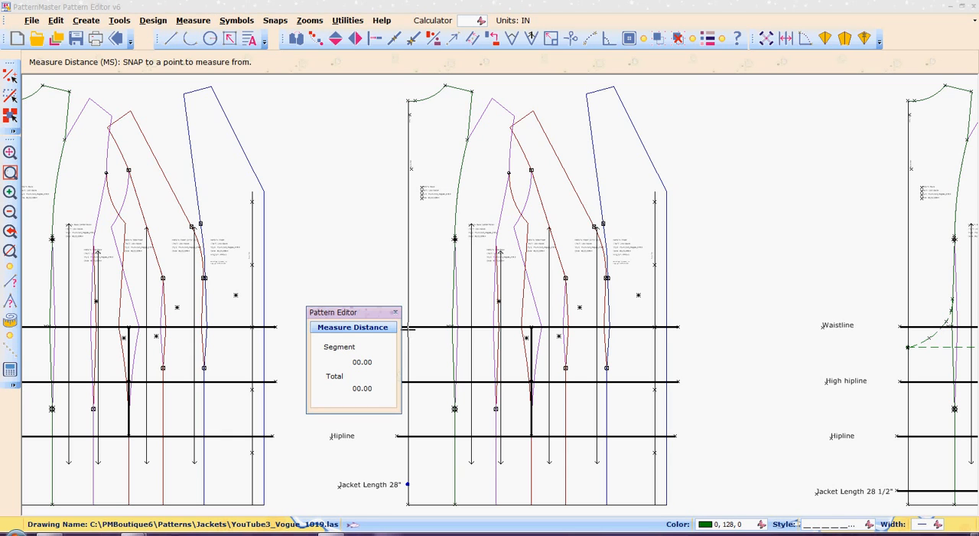
{"action": "left_click", "coordinate": [409, 98]}
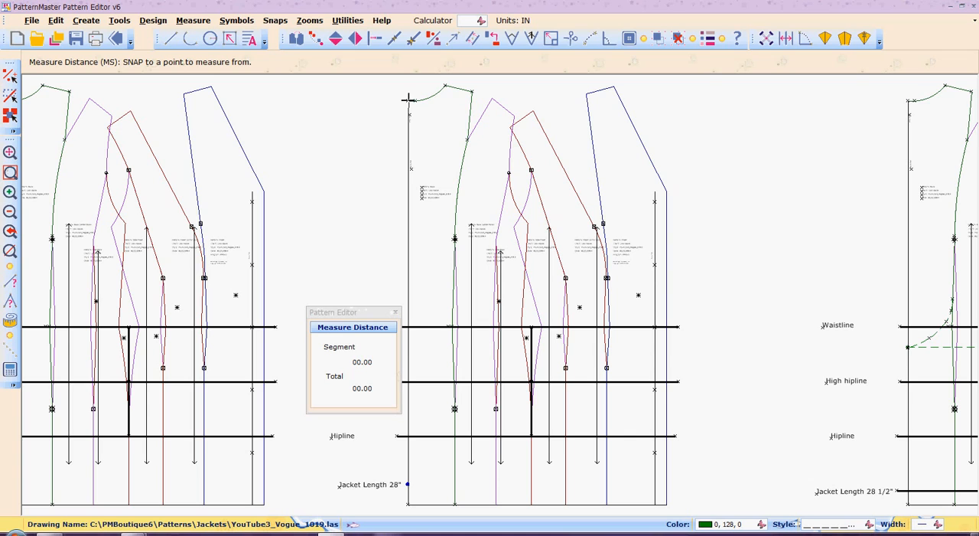
{"action": "left_click", "coordinate": [410, 327]}
{"action": "left_click", "coordinate": [396, 314]}
{"action": "left_click", "coordinate": [396, 313]}
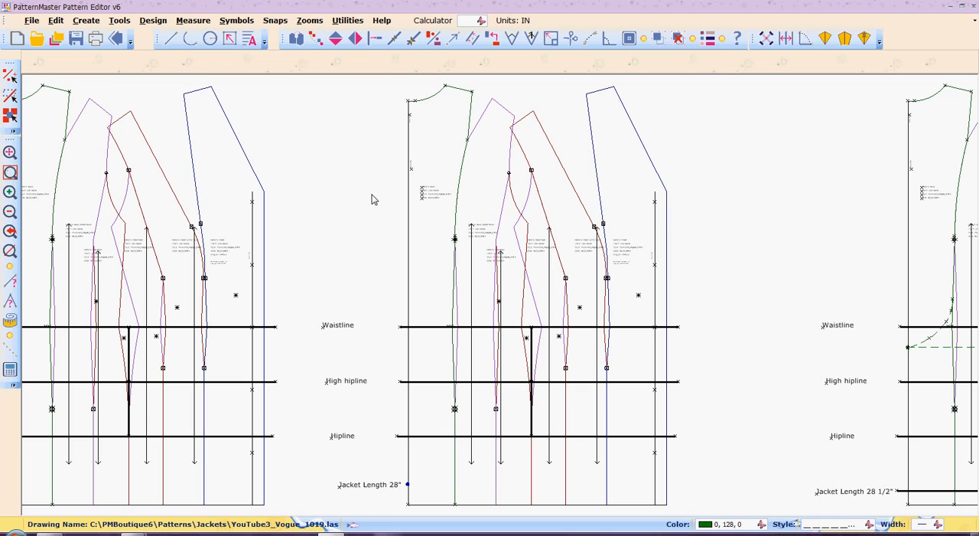
- Locate a single point on the copied draft's centre-back line, 18 inches from its neck end
{"action": "left_click", "coordinate": [409, 150]}
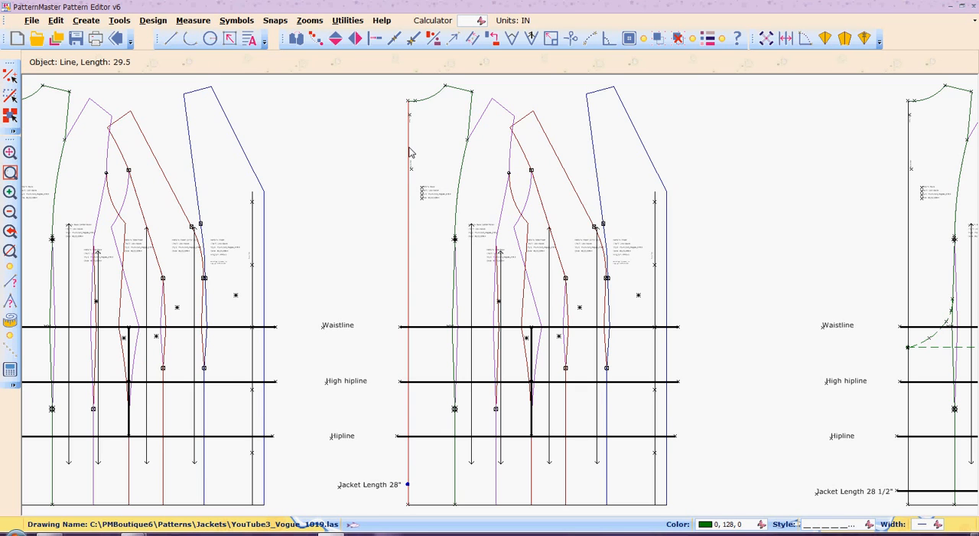
{"action": "key", "text": "l"}
{"action": "key", "text": "p"}
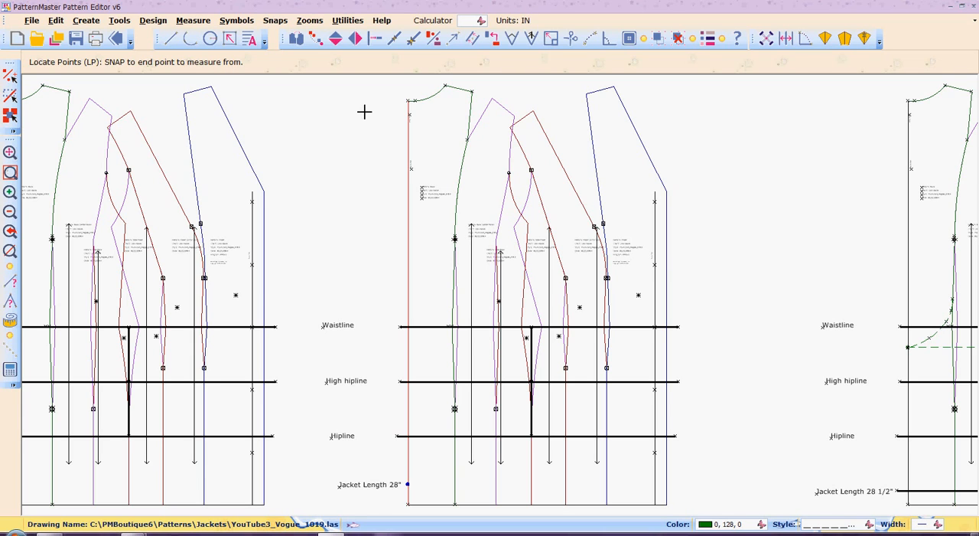
{"action": "left_click", "coordinate": [409, 99]}
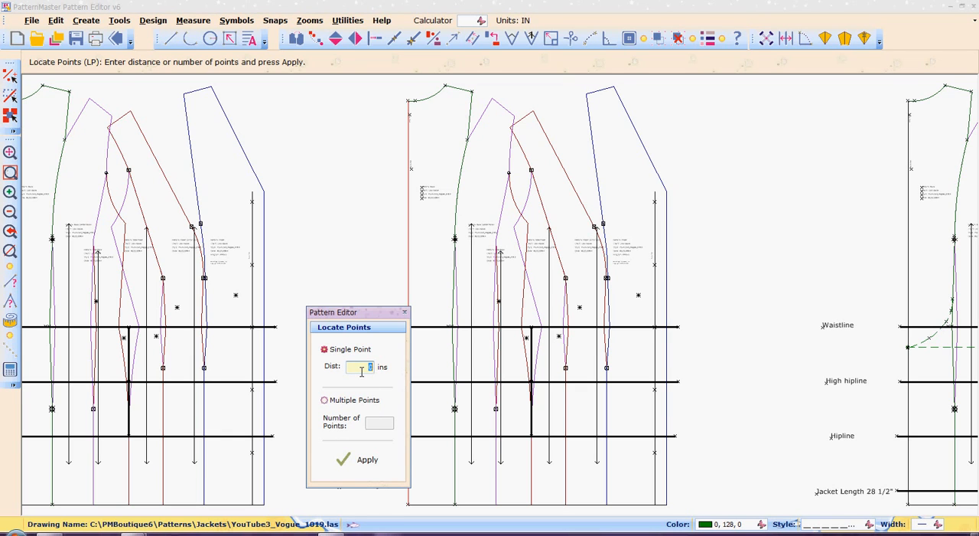
{"action": "type", "text": "18"}
{"action": "left_click", "coordinate": [362, 464]}
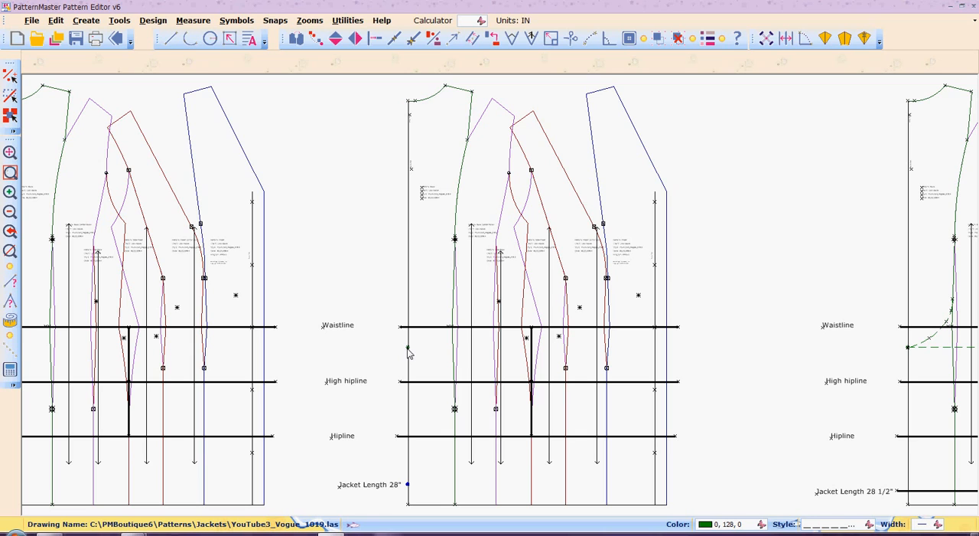
- Draw a horizontal dashed line from the 18-inch point across the copied draft to just beyond the centre-front edge
{"action": "key", "text": "l"}
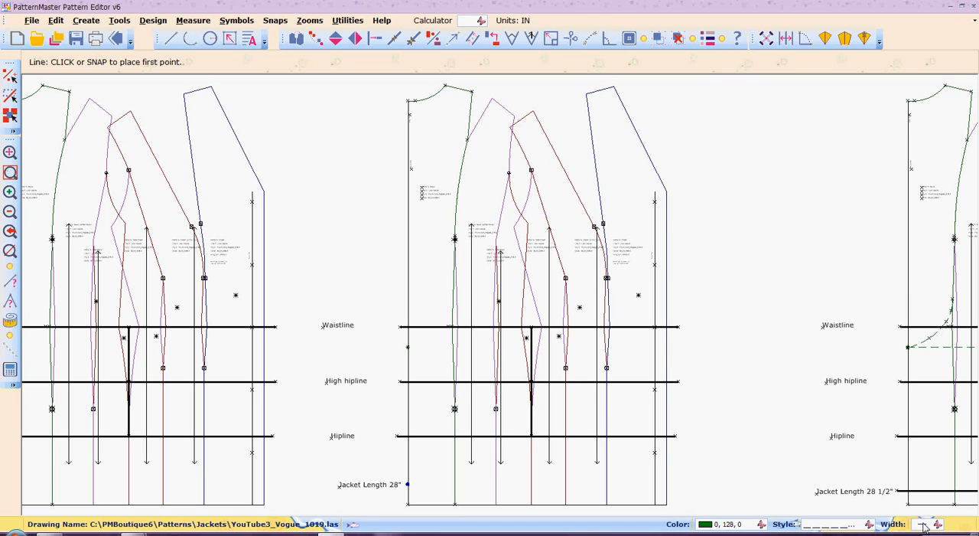
{"action": "left_click", "coordinate": [408, 347]}
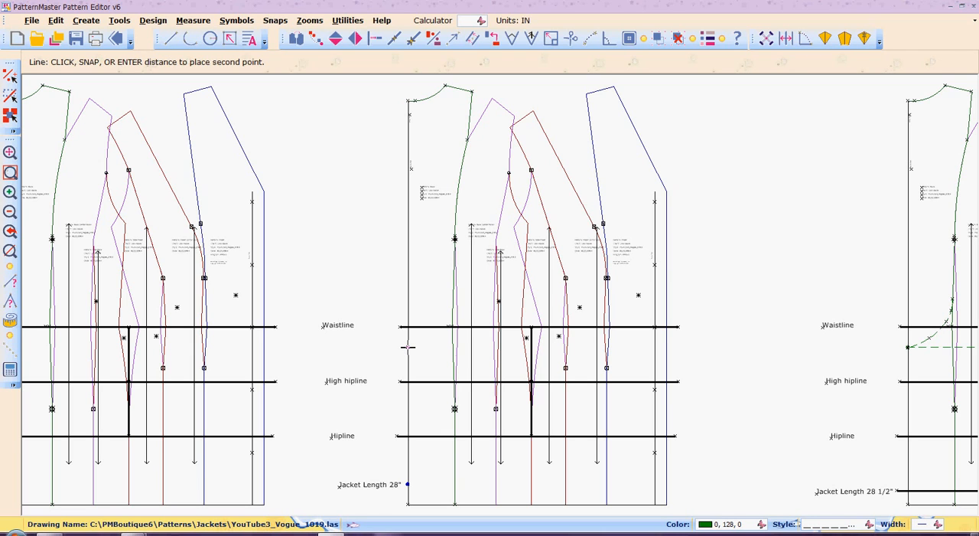
{"action": "left_click", "coordinate": [674, 346]}
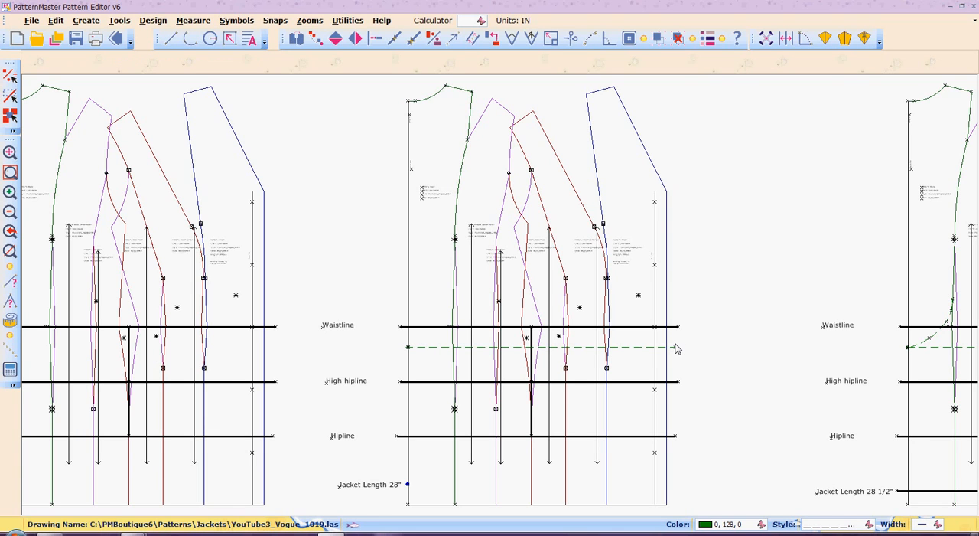
- Draw a downward-bowing arc from the first back seam, slightly above the waistline, to the 18-inch point on the centre-back line
{"action": "key", "text": "r"}
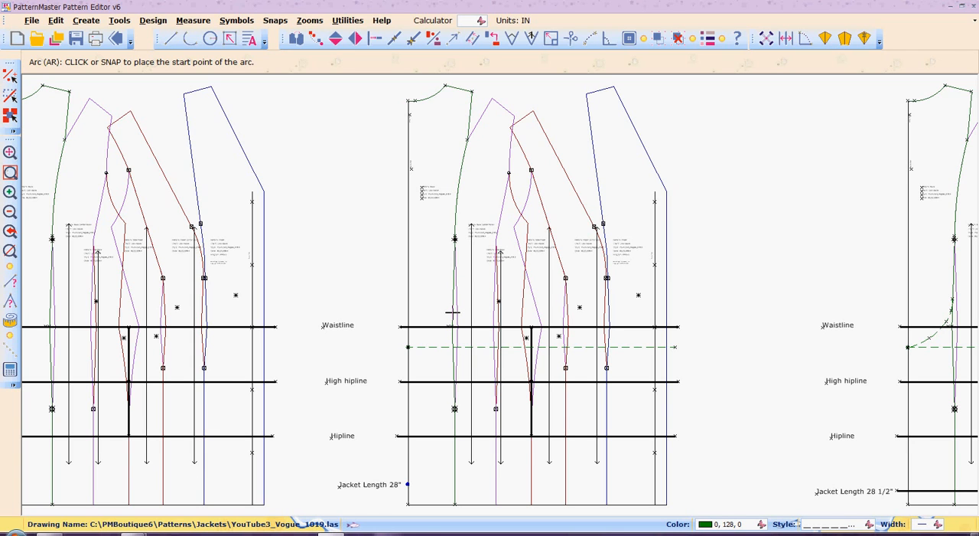
{"action": "left_click", "coordinate": [453, 312]}
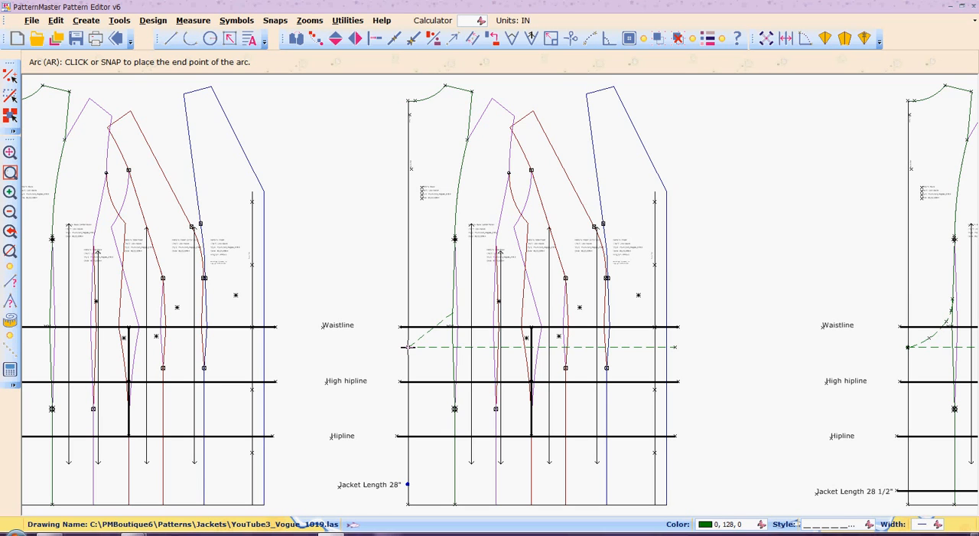
{"action": "left_click", "coordinate": [408, 347]}
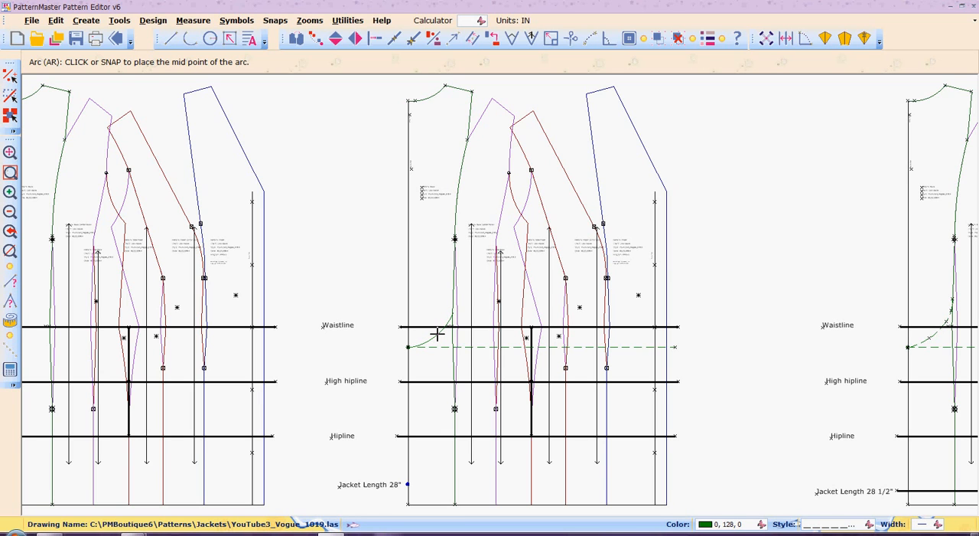
{"action": "left_click", "coordinate": [437, 334]}
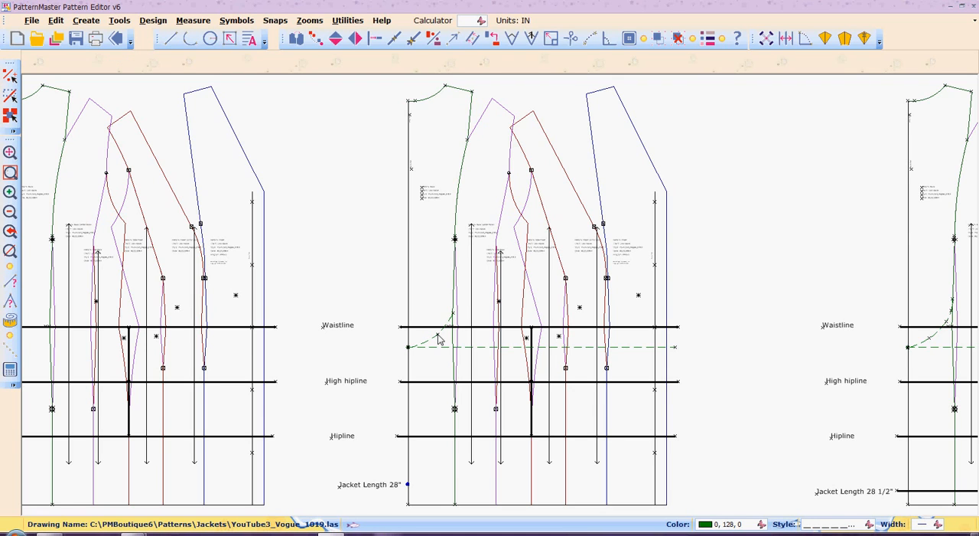
- Move the arc's lower end point a short distance along the horizontal dashed line, away from the centre-back line
{"action": "key", "text": "z"}
{"action": "key", "text": "w"}
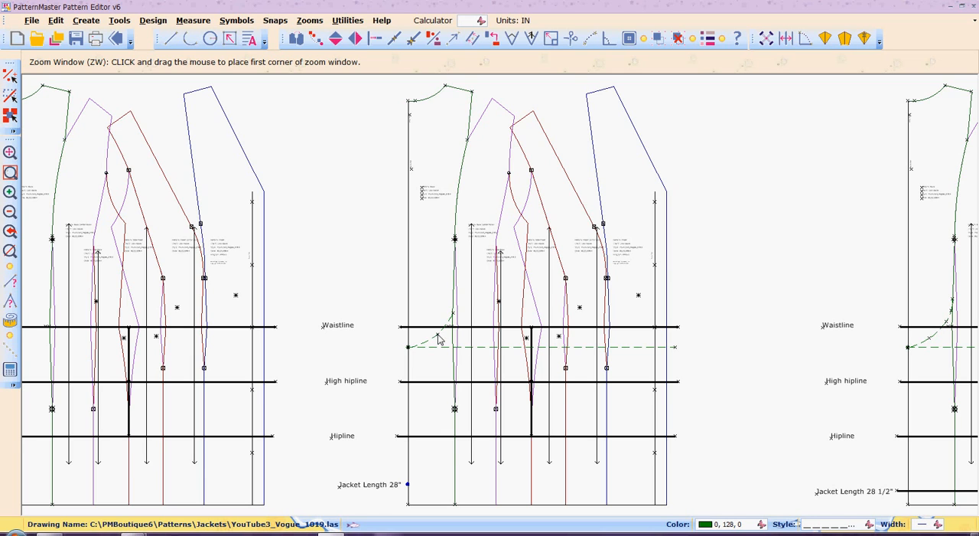
{"action": "left_click_drag", "start_coordinate": [397, 336], "coordinate": [428, 362]}
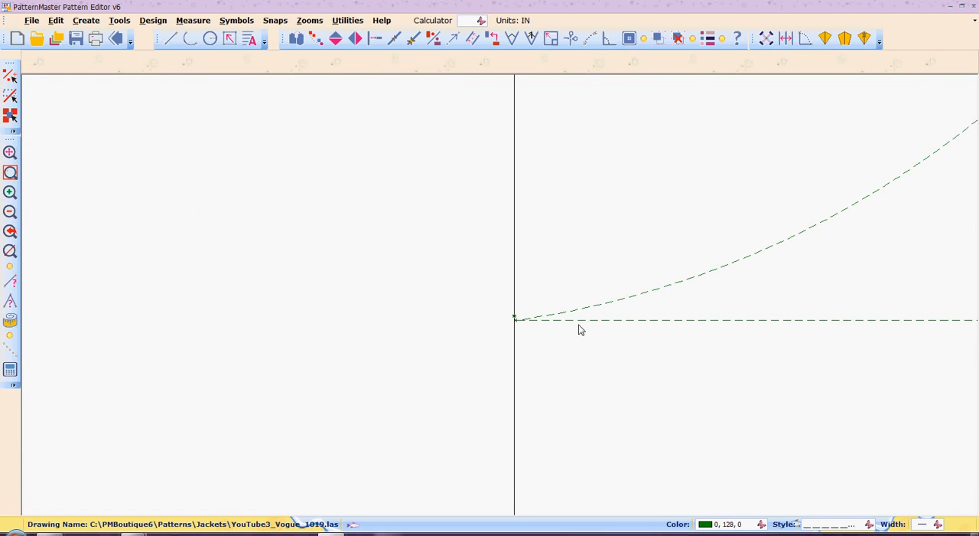
{"action": "left_click", "coordinate": [610, 306]}
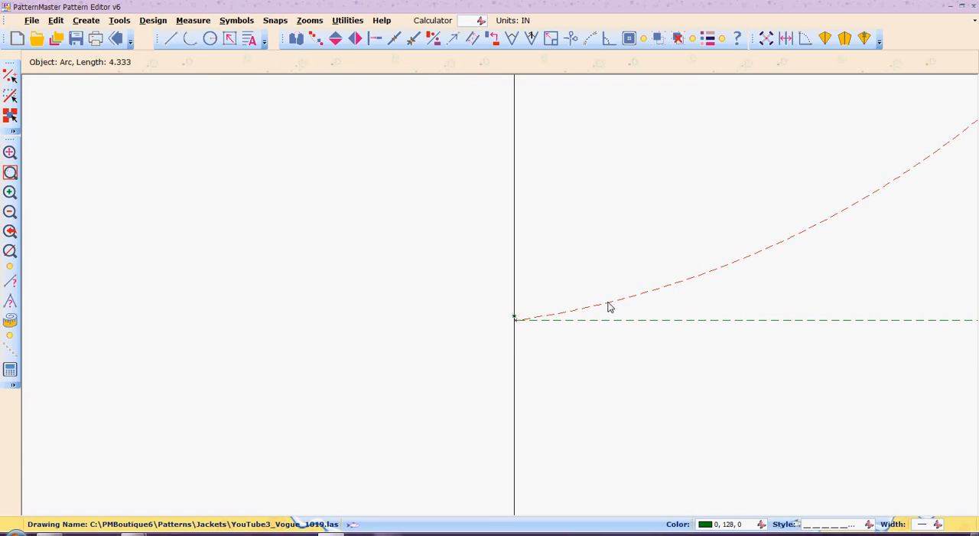
{"action": "key", "text": "m"}
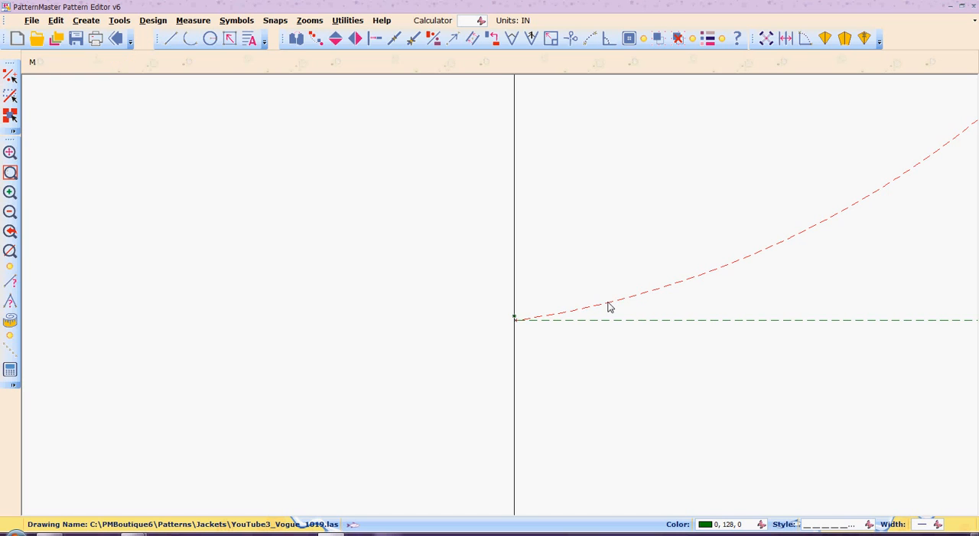
{"action": "key", "text": "p"}
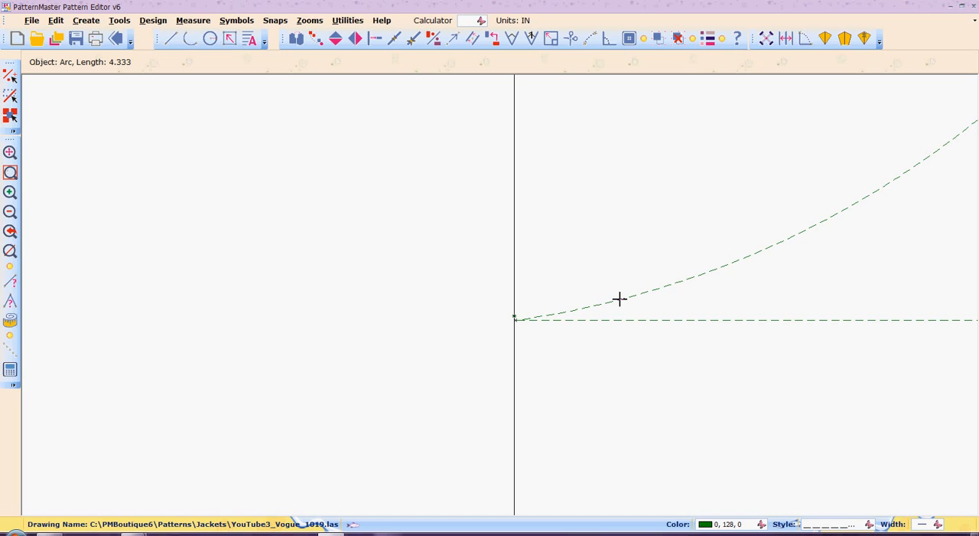
{"action": "left_click", "coordinate": [521, 318]}
{"action": "left_click", "coordinate": [514, 319]}
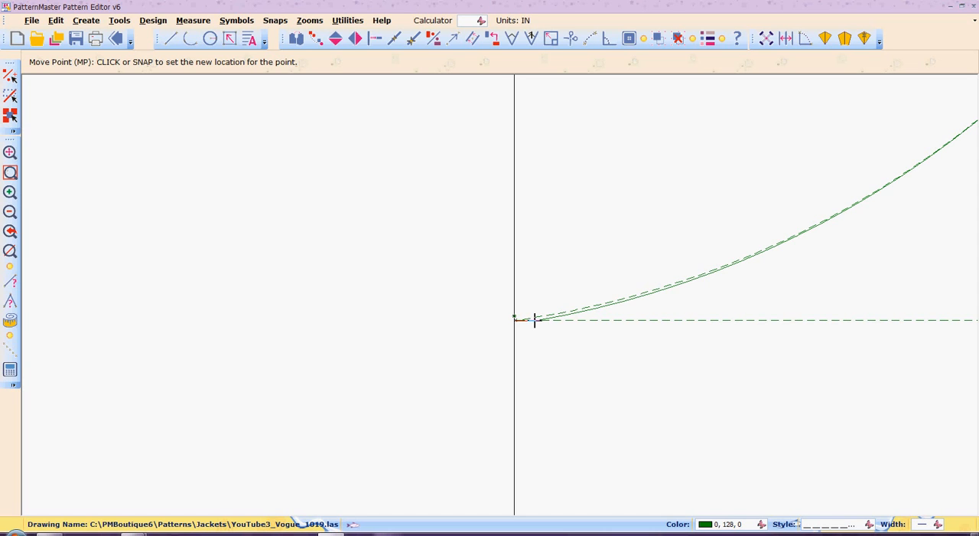
{"action": "left_click", "coordinate": [535, 320]}
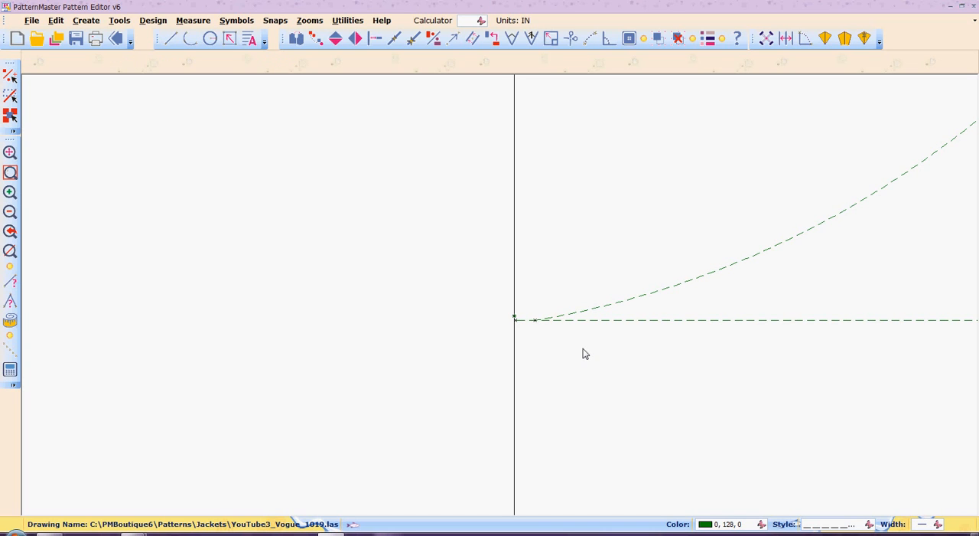
{"action": "key", "text": "z"}
{"action": "key", "text": "w"}
{"action": "left_click_drag", "start_coordinate": [477, 280], "coordinate": [704, 375]}
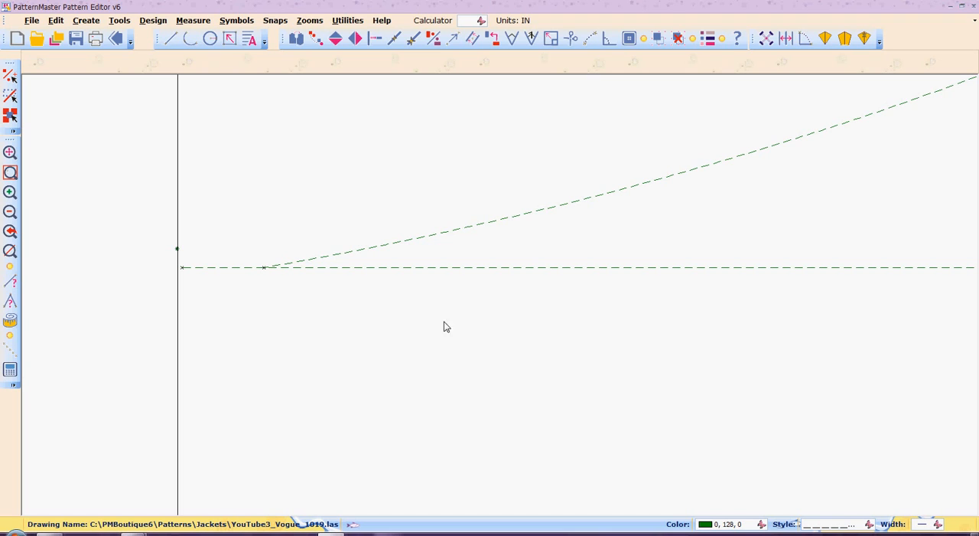
{"action": "key", "text": "a"}
{"action": "key", "text": "r"}
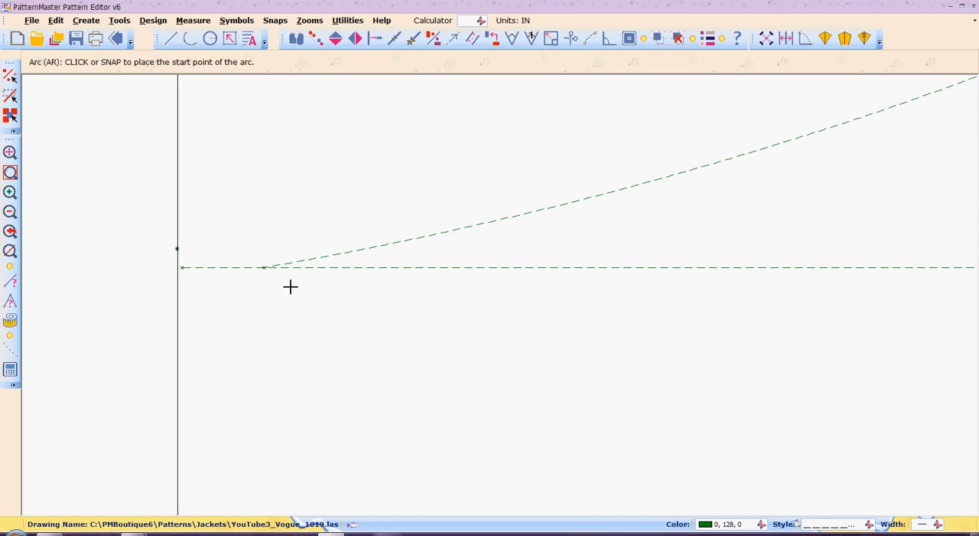
{"action": "left_click", "coordinate": [202, 267]}
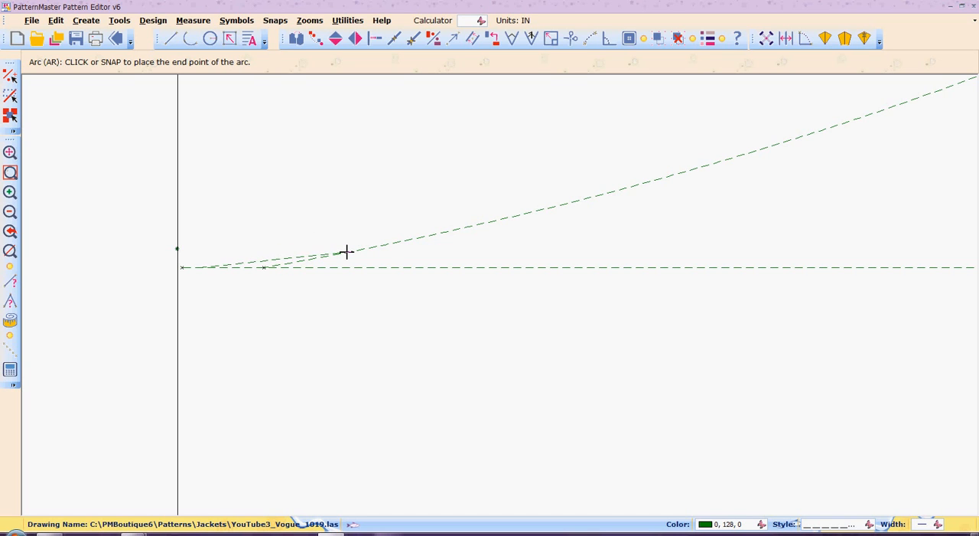
{"action": "left_click", "coordinate": [347, 252]}
{"action": "left_click", "coordinate": [346, 251]}
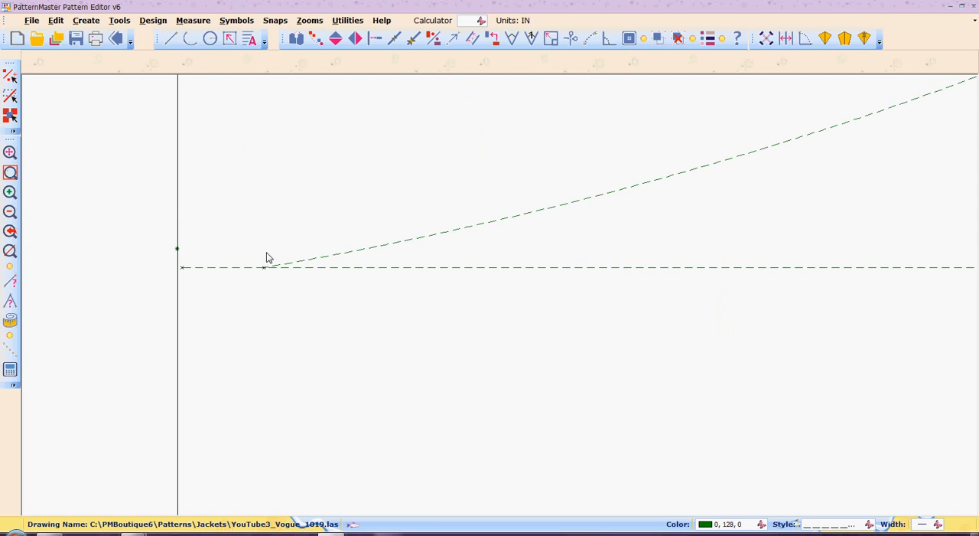
- Try to draw a short arc easing the back style line into the horizontal dashed line near centre back
{"action": "key", "text": "a"}
{"action": "key", "text": "r"}
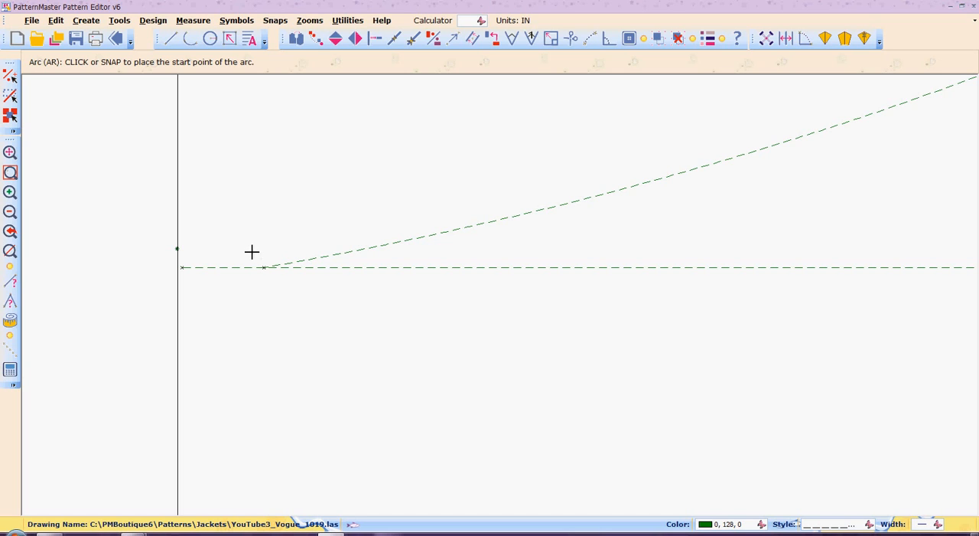
{"action": "left_click", "coordinate": [187, 267]}
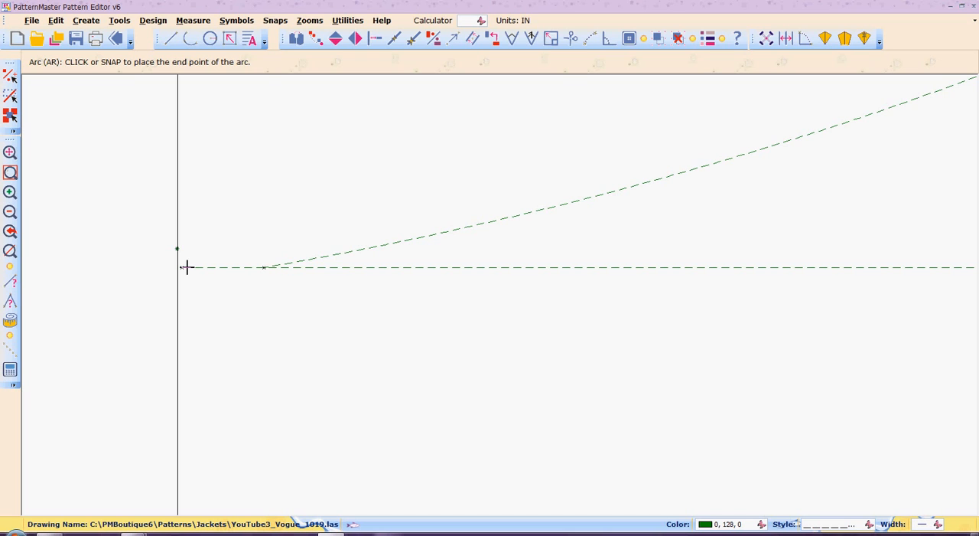
{"action": "left_click", "coordinate": [334, 255]}
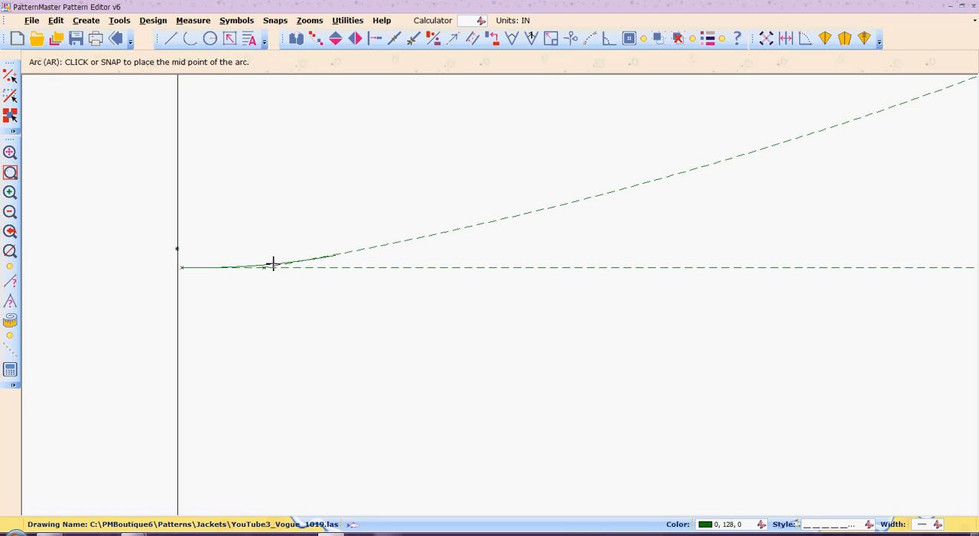
{"action": "left_click", "coordinate": [273, 264]}
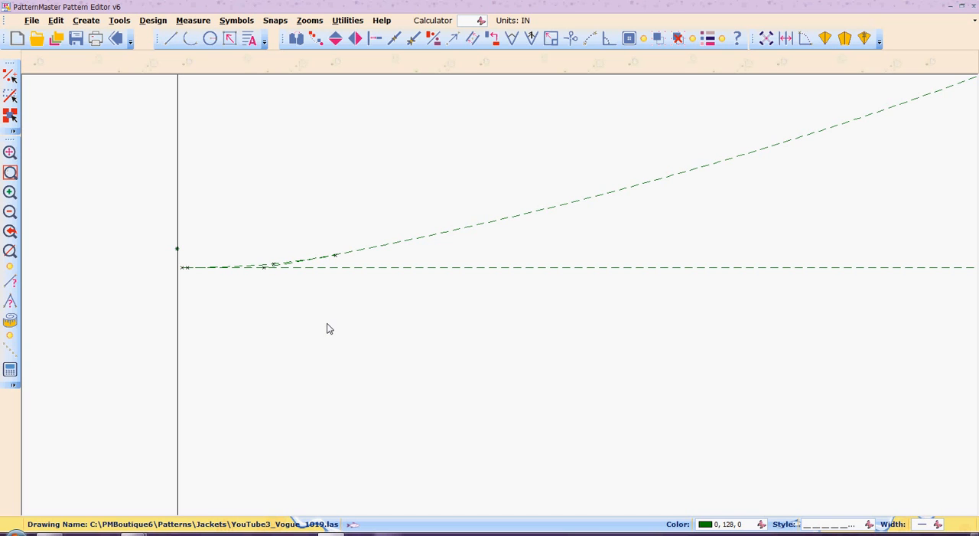
{"action": "key", "text": "ctrl+z"}
{"action": "left_click", "coordinate": [327, 323]}
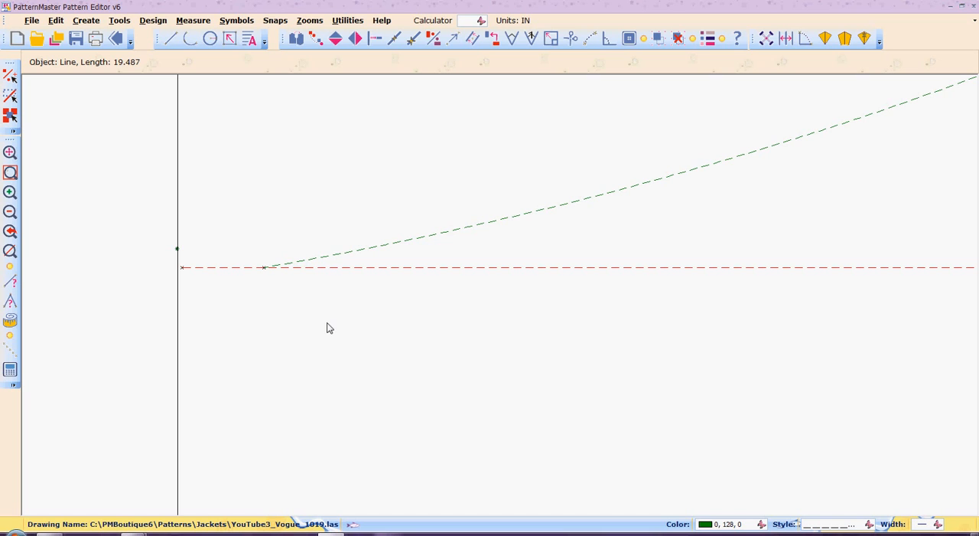
{"action": "left_click", "coordinate": [335, 258]}
- Draw an outward-bowing arc about 12.4 inches long on the copied draft, from the centre-front edge just below the high hipline to the hem
{"action": "key", "text": "z"}
{"action": "key", "text": "a"}
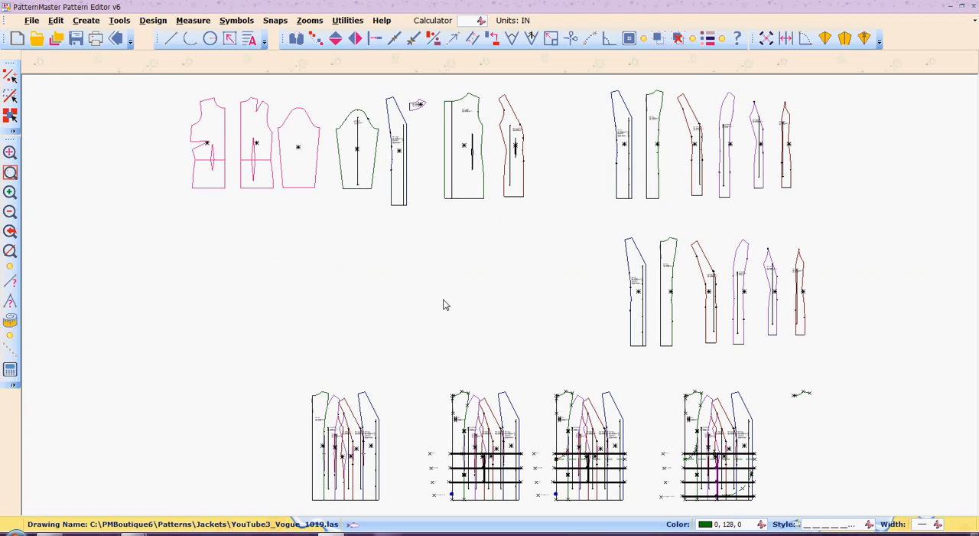
{"action": "left_click_drag", "start_coordinate": [541, 366], "coordinate": [635, 517]}
{"action": "key", "text": "z"}
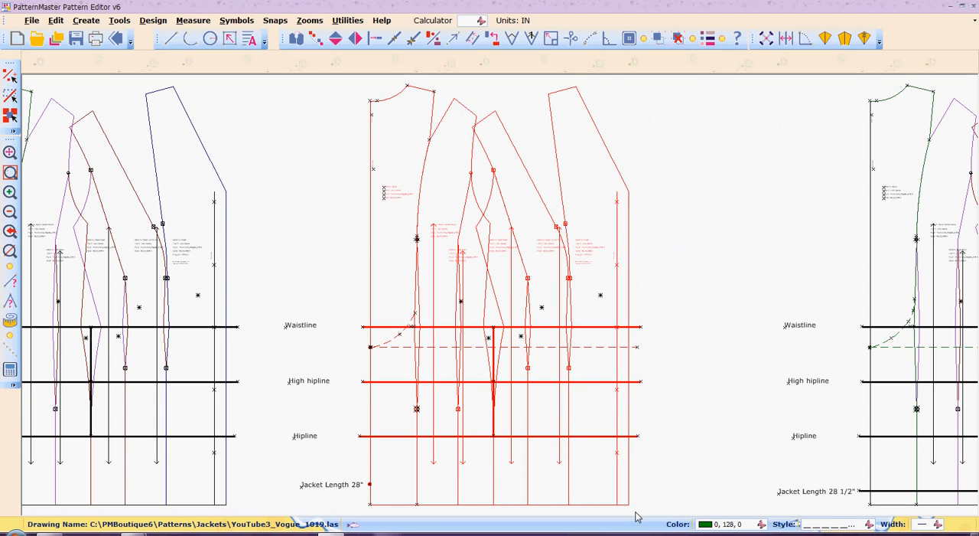
{"action": "left_click", "coordinate": [503, 388]}
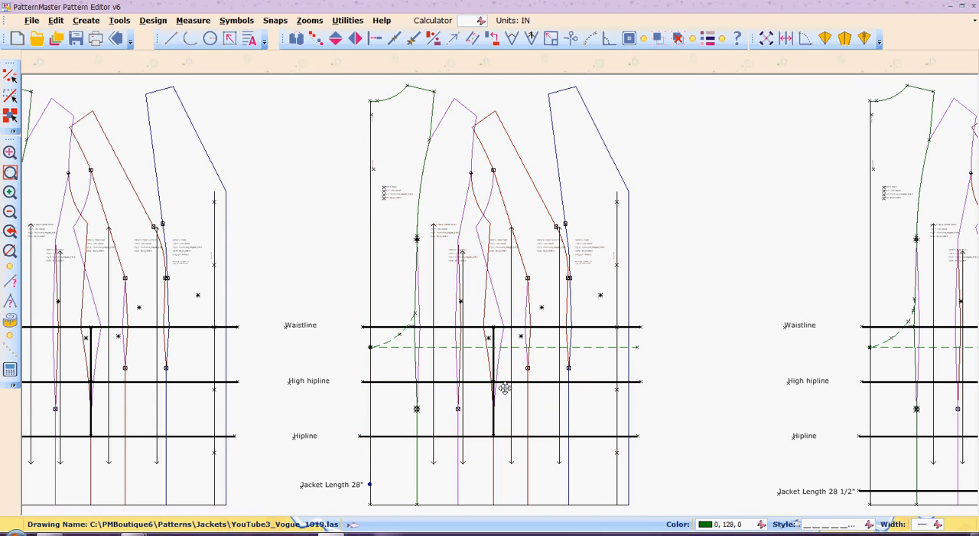
{"action": "left_click", "coordinate": [407, 348]}
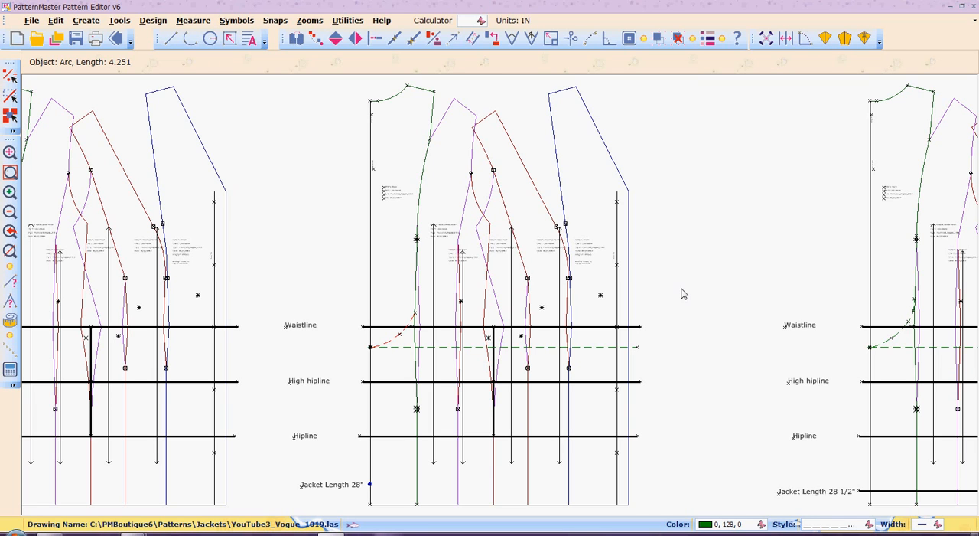
{"action": "key", "text": "a"}
{"action": "key", "text": "r"}
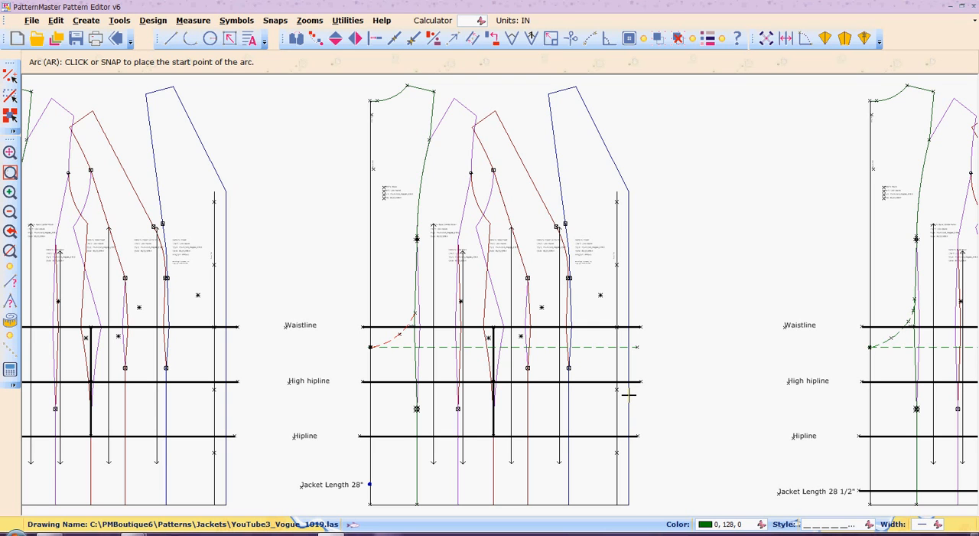
{"action": "left_click", "coordinate": [628, 395]}
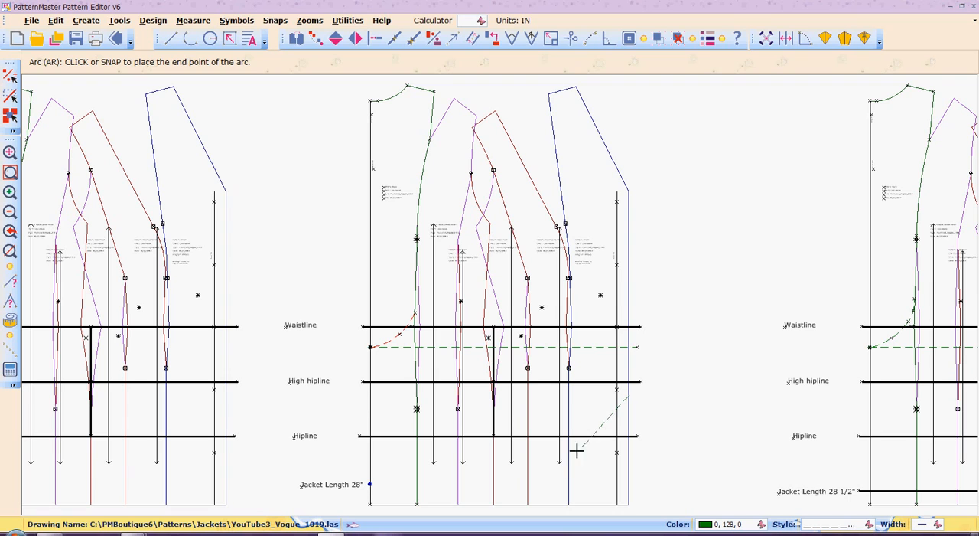
{"action": "left_click", "coordinate": [511, 505]}
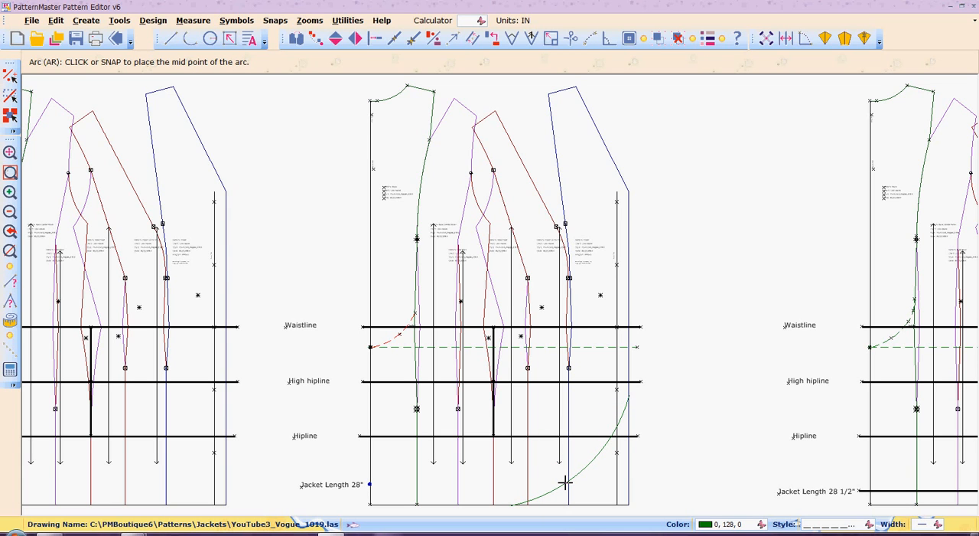
{"action": "left_click", "coordinate": [564, 482]}
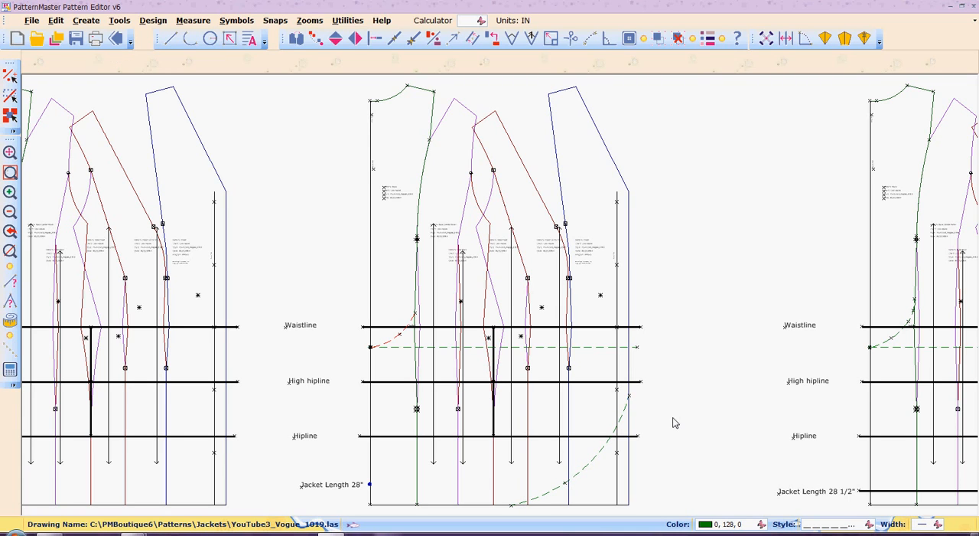
- Try to trim the hem arc's upper end to the centre-front edge line with the Intersect command
{"action": "key", "text": "z"}
{"action": "key", "text": "w"}
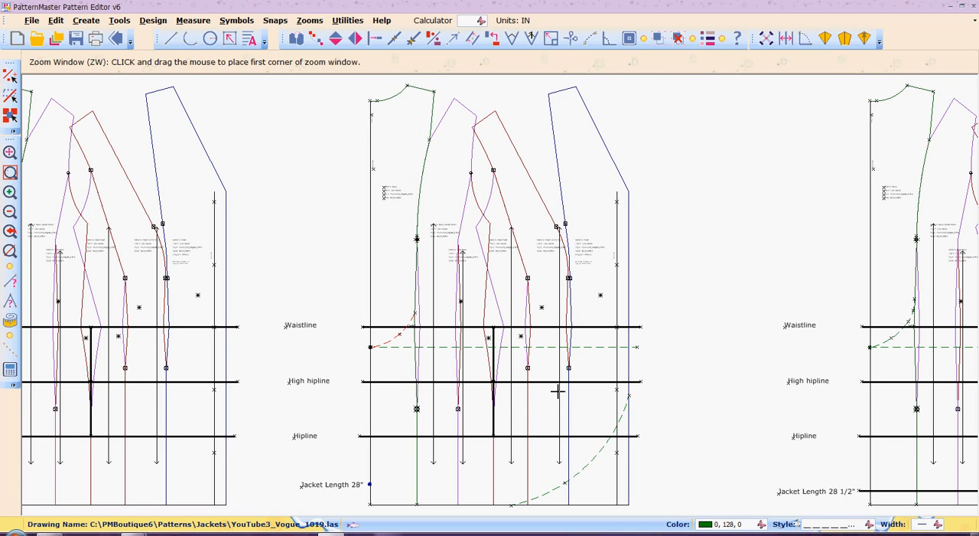
{"action": "left_click", "coordinate": [510, 381]}
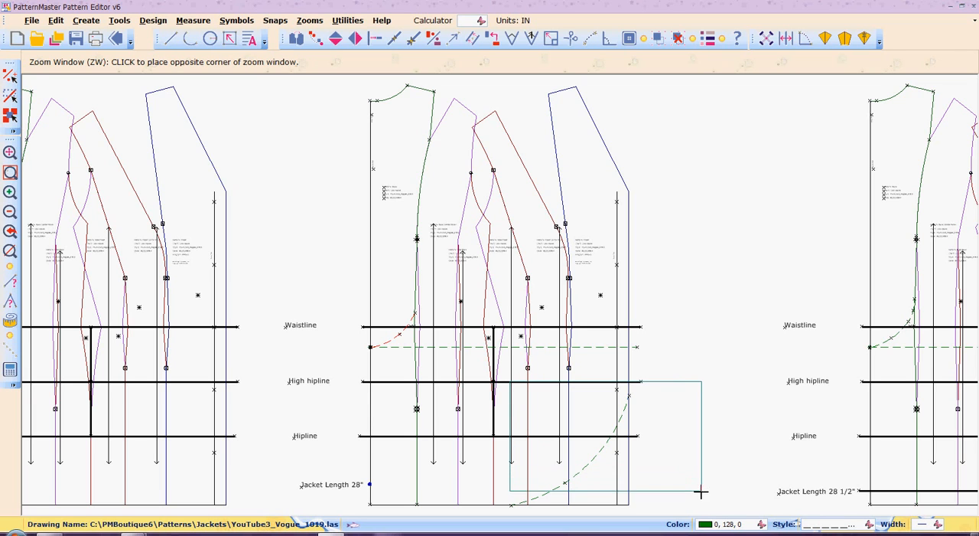
{"action": "left_click", "coordinate": [698, 511]}
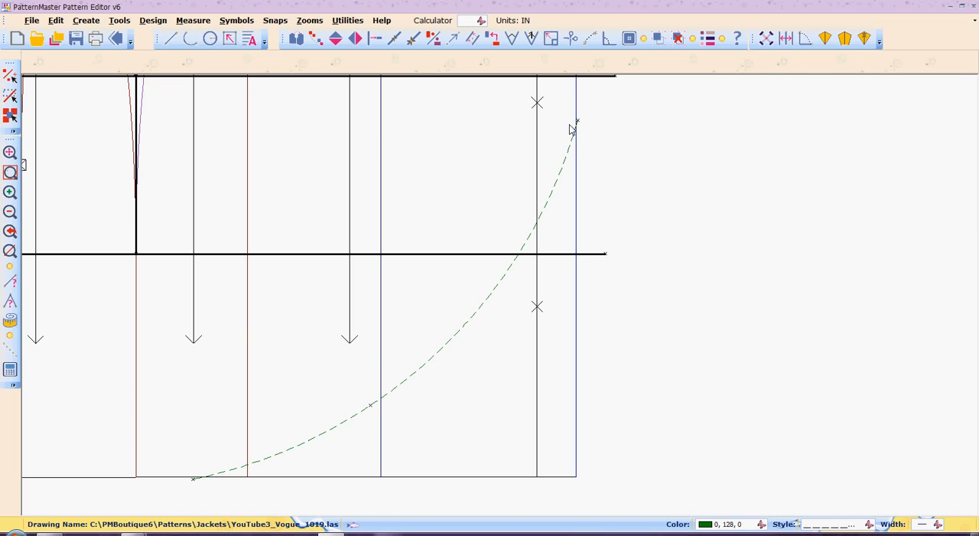
{"action": "scroll", "coordinate": [570, 130], "scroll_direction": "down", "scroll_amount": 2}
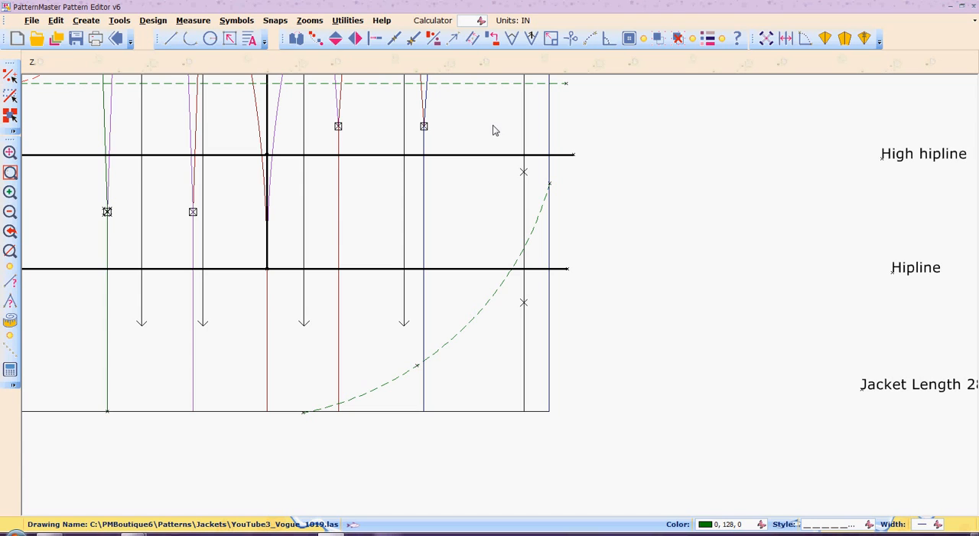
{"action": "key", "text": "z"}
{"action": "key", "text": "w"}
{"action": "left_click", "coordinate": [492, 125]}
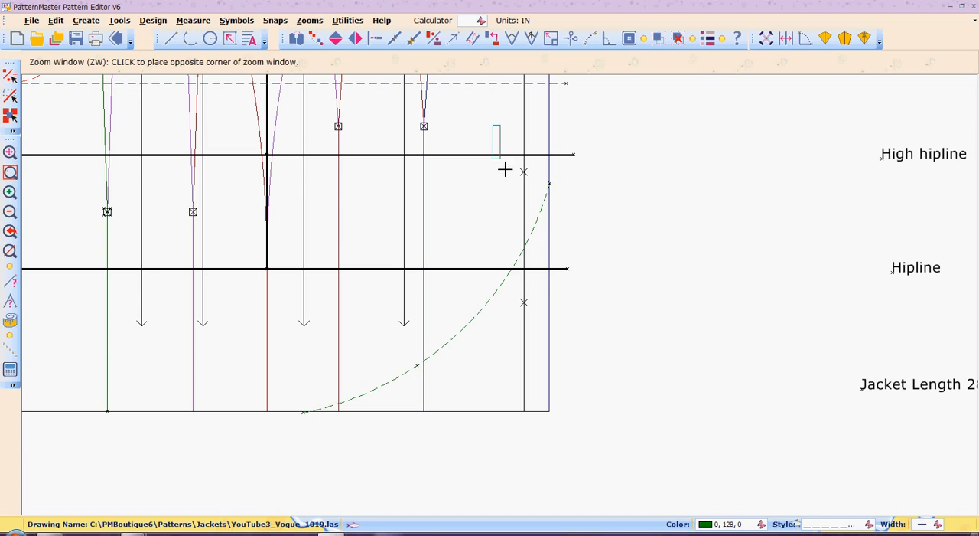
{"action": "left_click", "coordinate": [608, 271]}
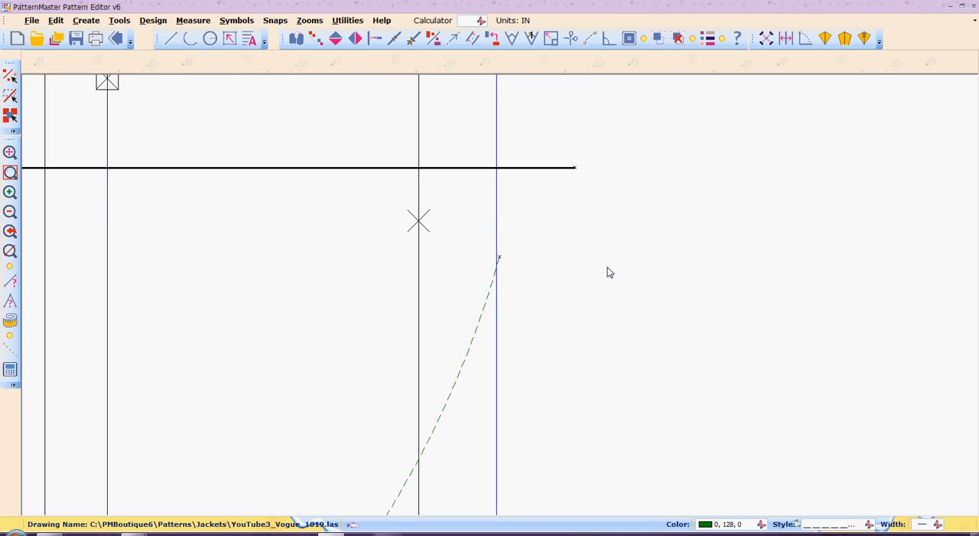
{"action": "key", "text": "i"}
{"action": "key", "text": "n"}
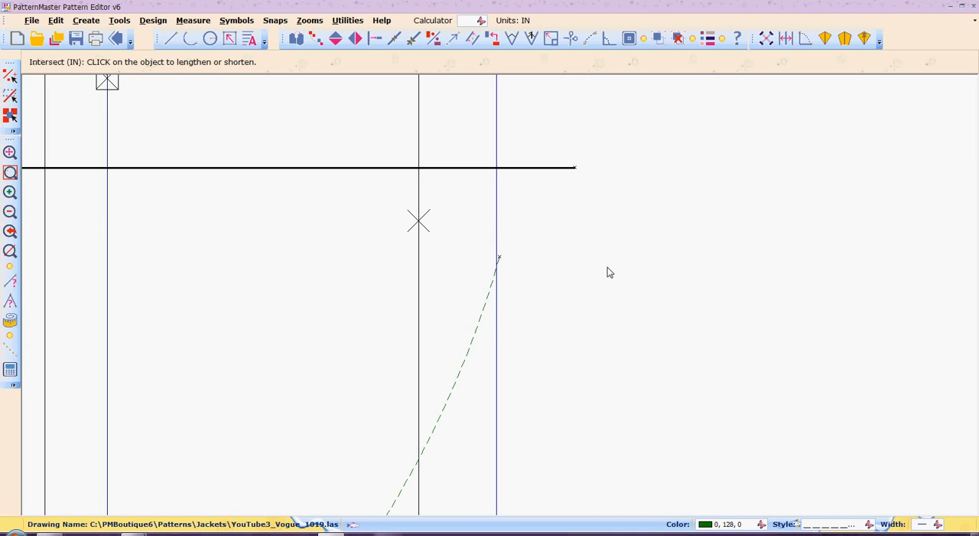
{"action": "left_click", "coordinate": [472, 343]}
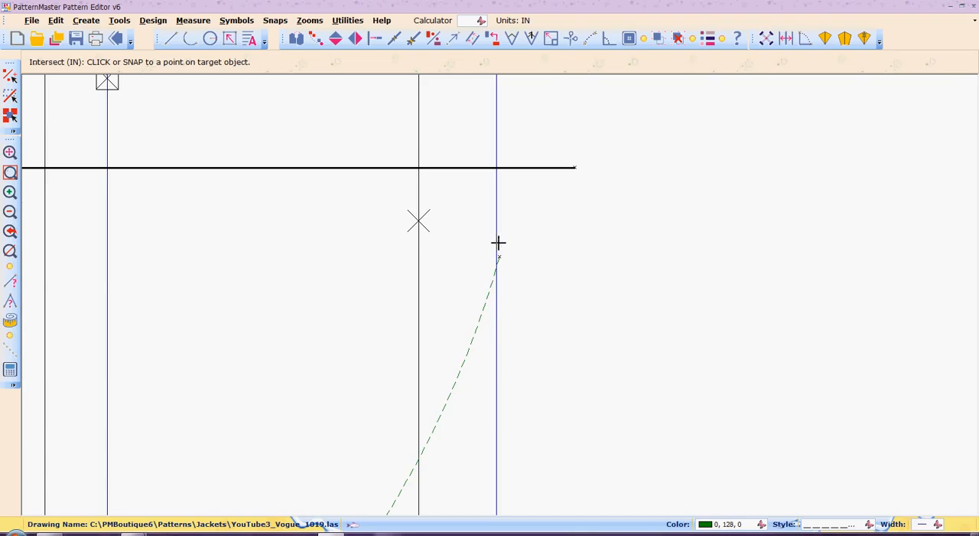
{"action": "left_click", "coordinate": [489, 288]}
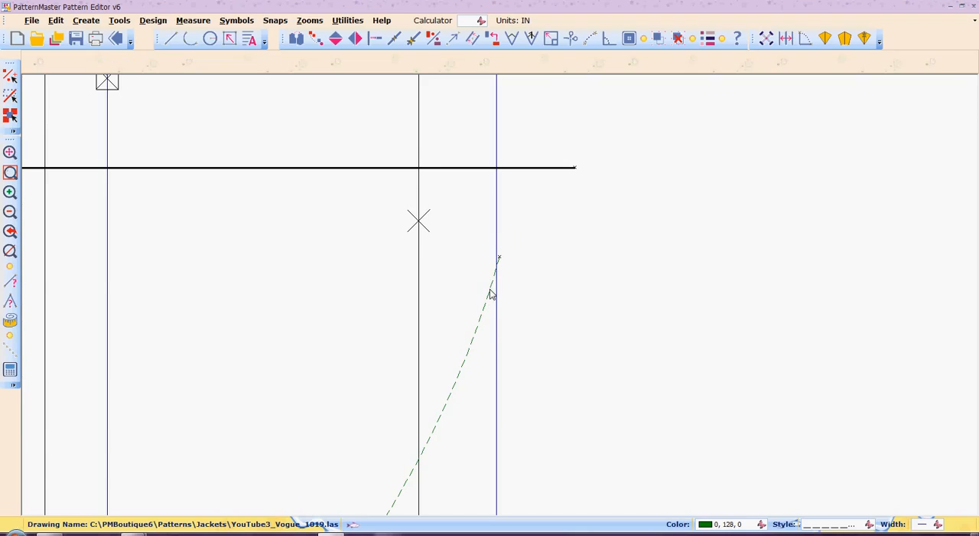
- Try to shift the hem arc's upper end point with Move Point so it sits on the centre-front line
{"action": "left_click", "coordinate": [491, 293]}
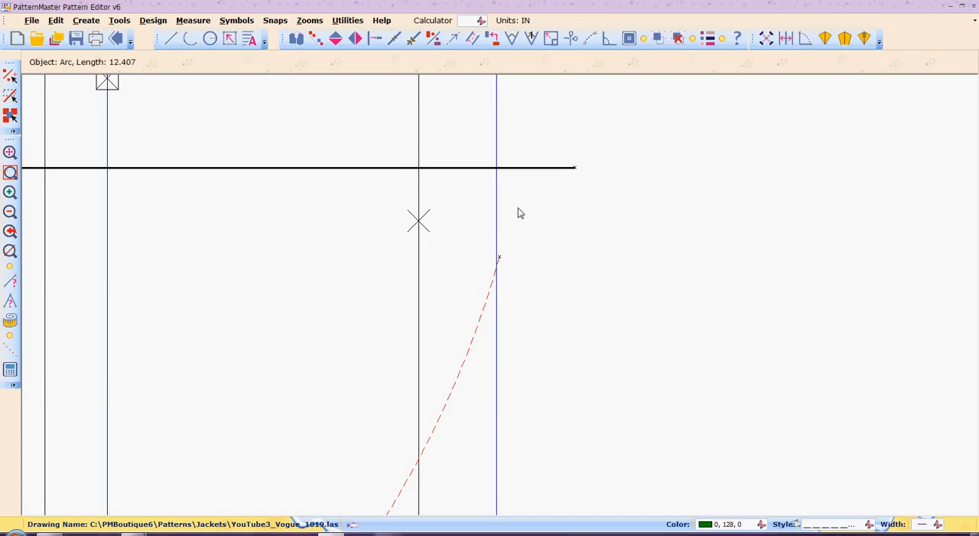
{"action": "key", "text": "m"}
{"action": "key", "text": "p"}
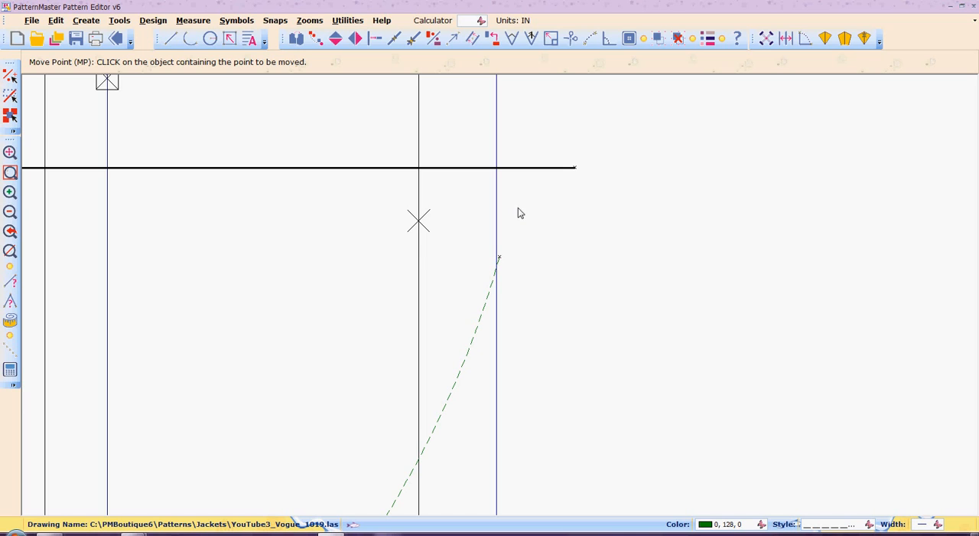
{"action": "left_click", "coordinate": [482, 312]}
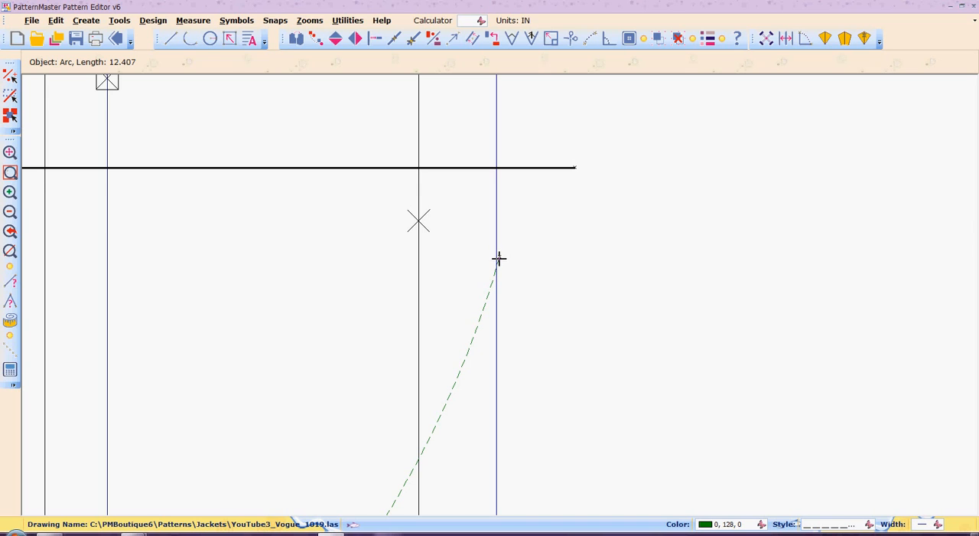
{"action": "left_click", "coordinate": [499, 259]}
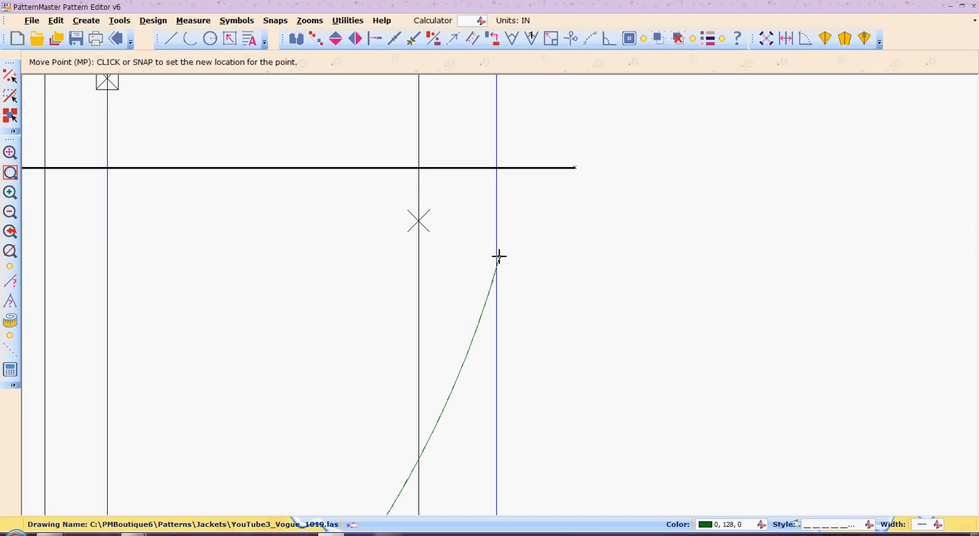
{"action": "left_click", "coordinate": [498, 257]}
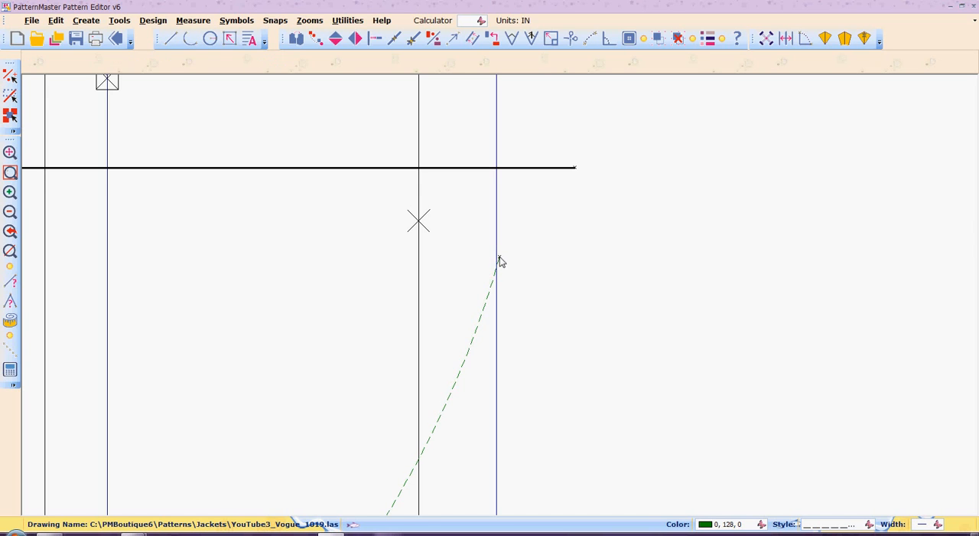
- Move the hem arc's upper end point slightly up and inward onto the centre-front edge line
{"action": "left_click", "coordinate": [482, 321]}
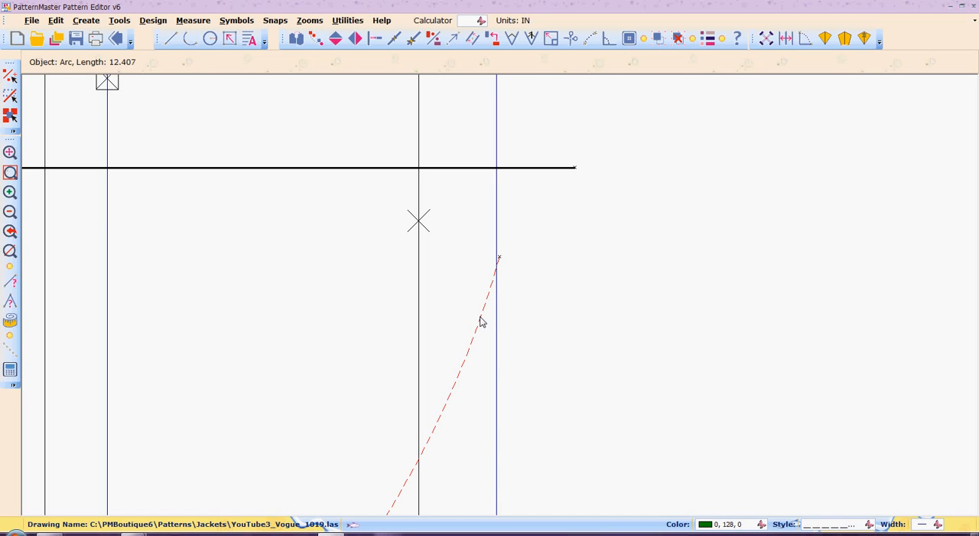
{"action": "right_click", "coordinate": [481, 321]}
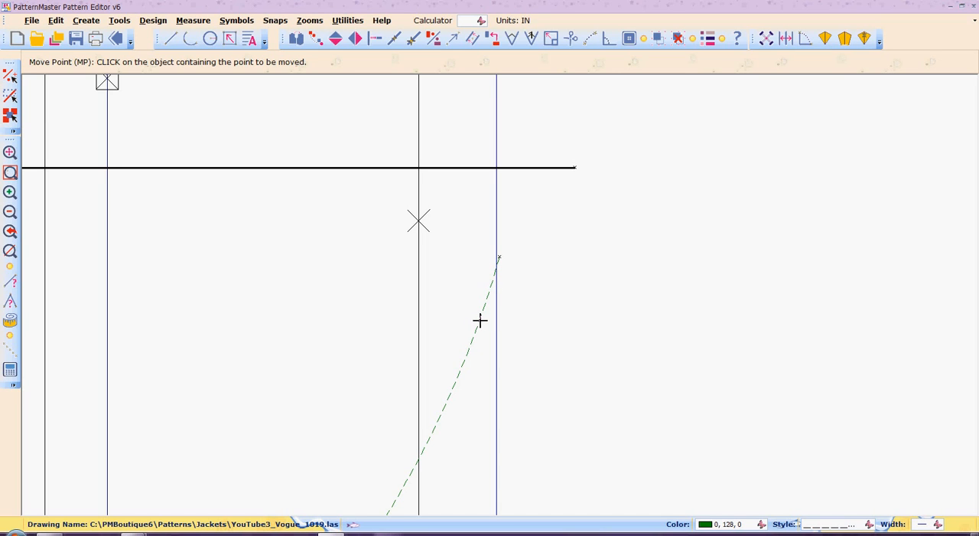
{"action": "left_click", "coordinate": [498, 257]}
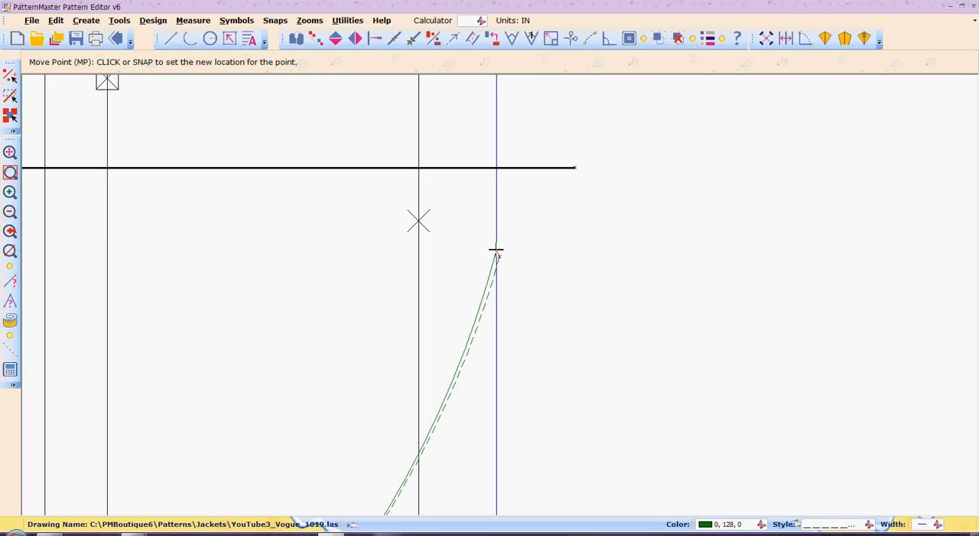
{"action": "left_click", "coordinate": [496, 250]}
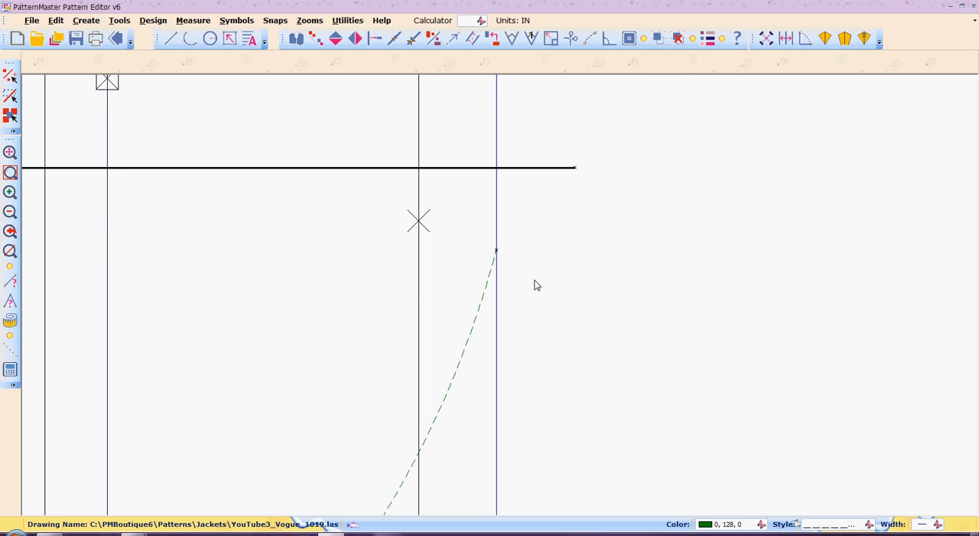
- Draw a blending arc about 2.17 inches long from the centre-front edge just below the high hipline down to the hem arc
{"action": "key", "text": "r"}
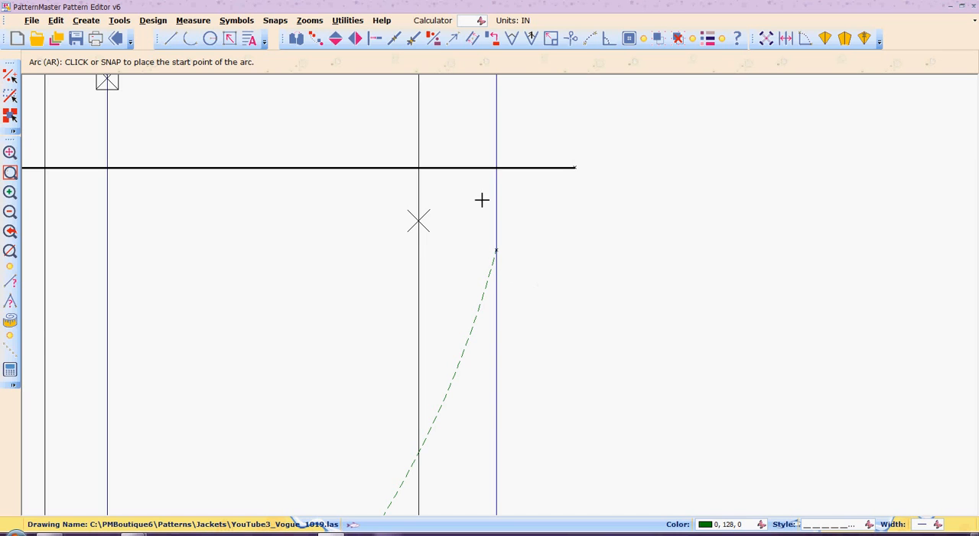
{"action": "left_click", "coordinate": [496, 179]}
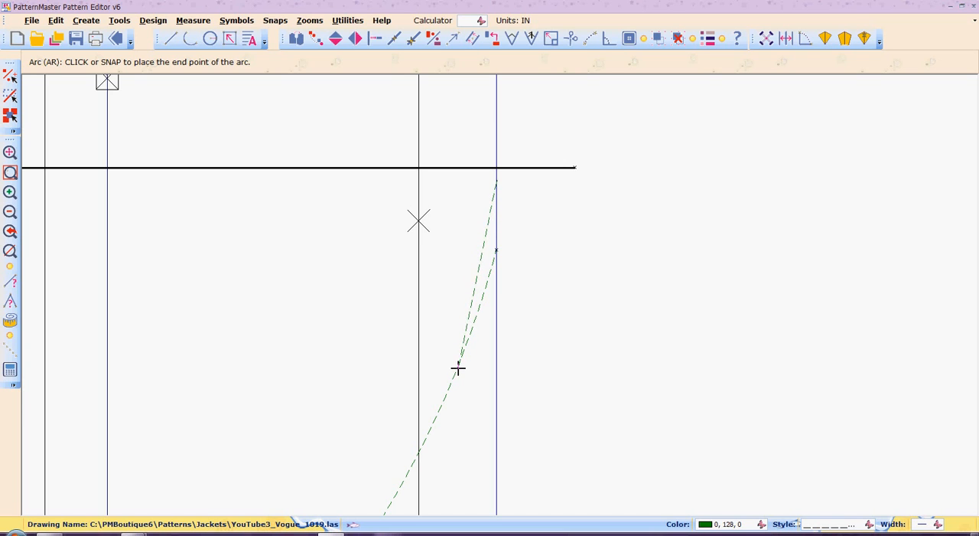
{"action": "left_click", "coordinate": [458, 369]}
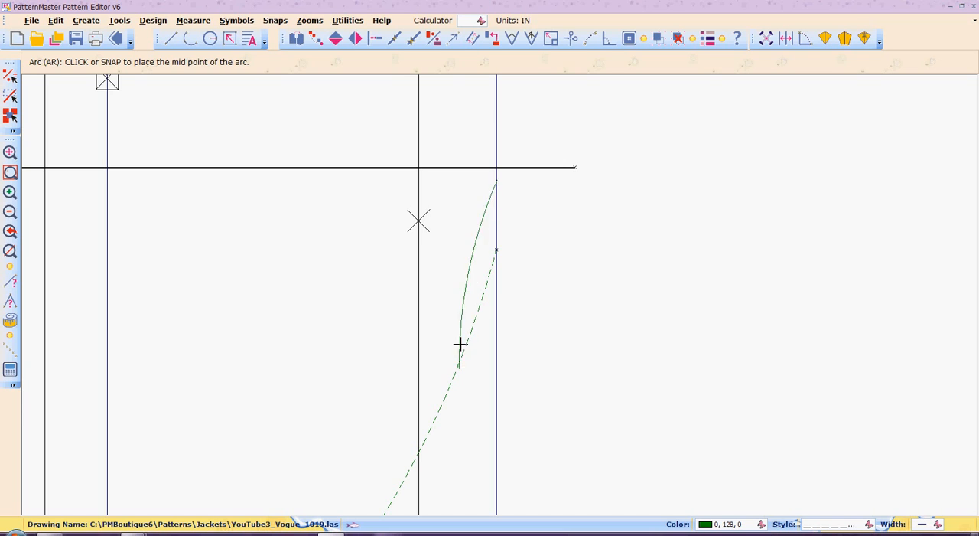
{"action": "left_click", "coordinate": [489, 262]}
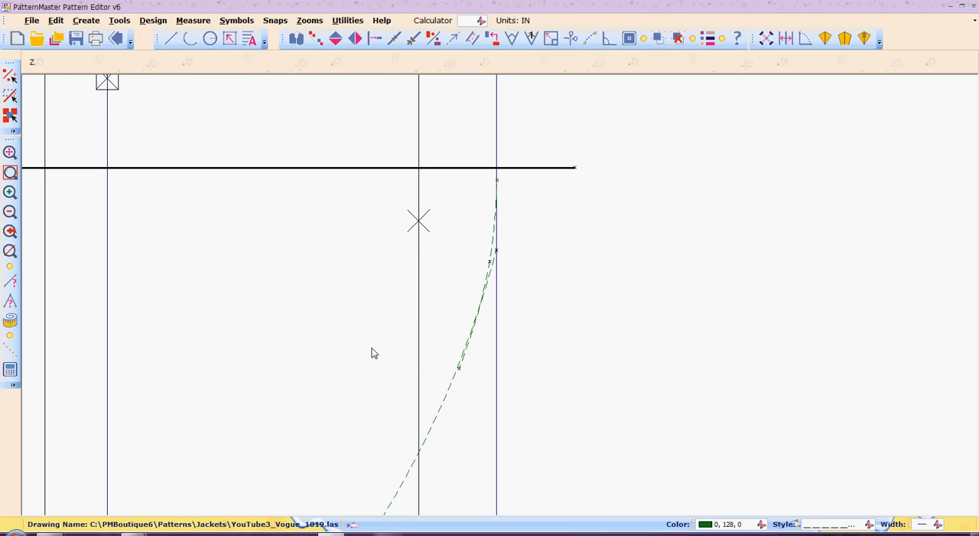
- Move the short blending arc's lower end point slightly inward so it lies on the hem arc
{"action": "left_click_drag", "start_coordinate": [392, 316], "coordinate": [510, 399]}
{"action": "type", "text": "w"}
{"action": "key", "text": "Return"}
{"action": "left_click_drag", "start_coordinate": [401, 332], "coordinate": [546, 406]}
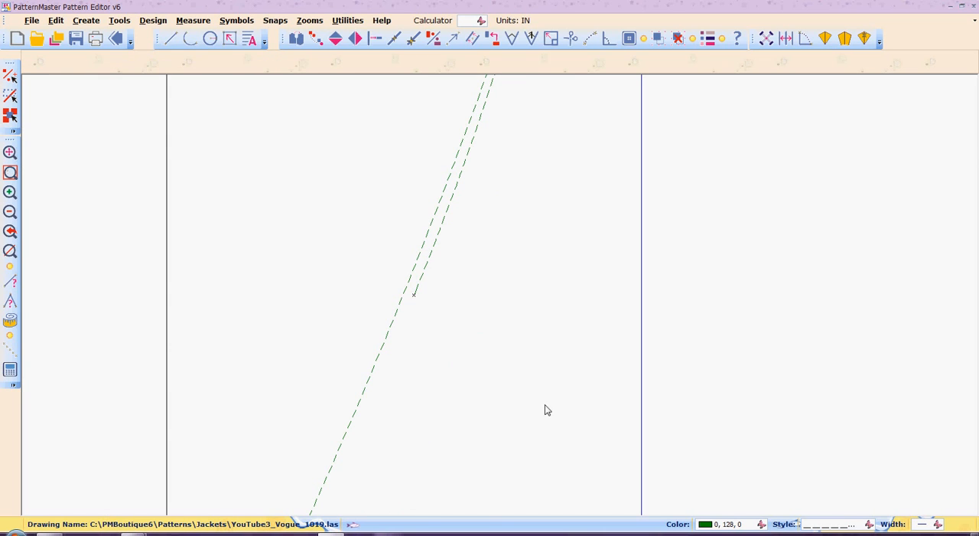
{"action": "type", "text": "p"}
{"action": "key", "text": "Return"}
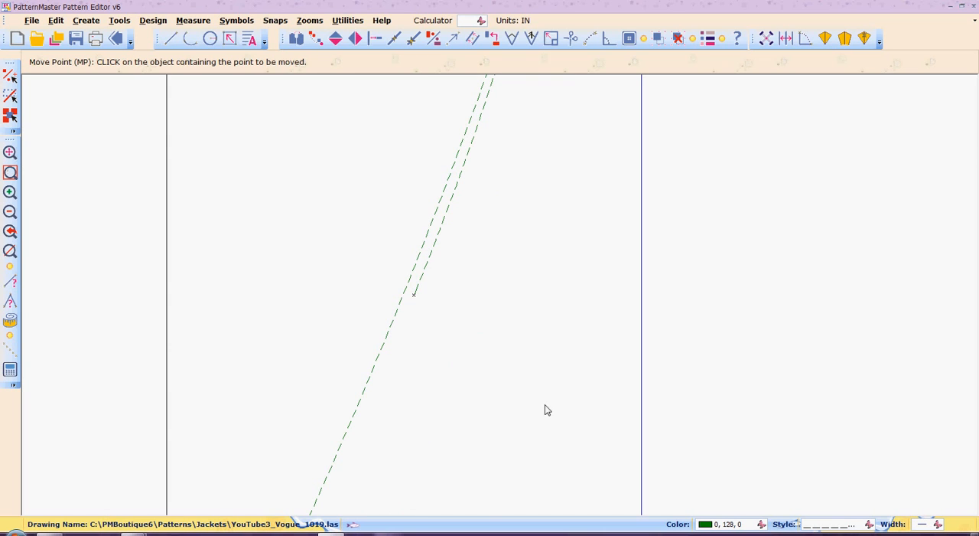
{"action": "left_click", "coordinate": [432, 245]}
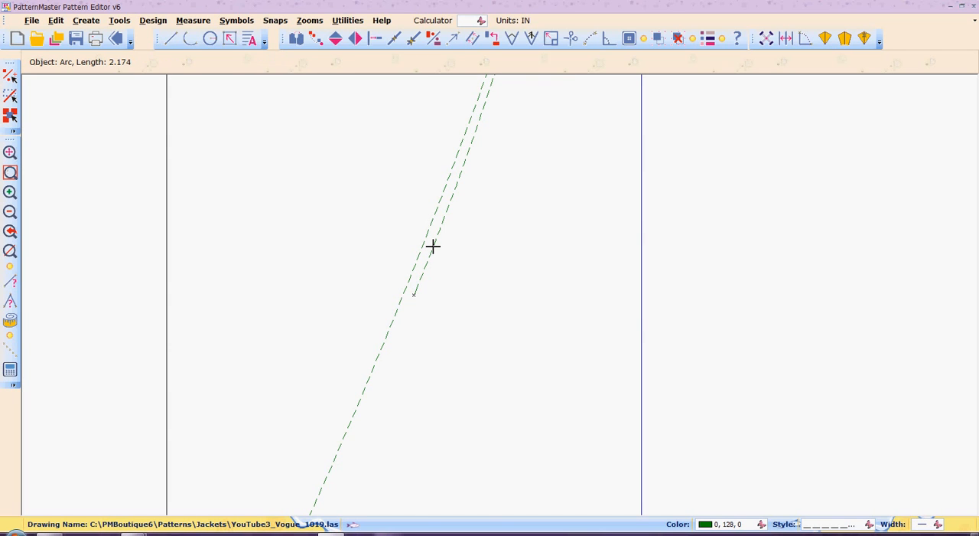
{"action": "left_click", "coordinate": [413, 295]}
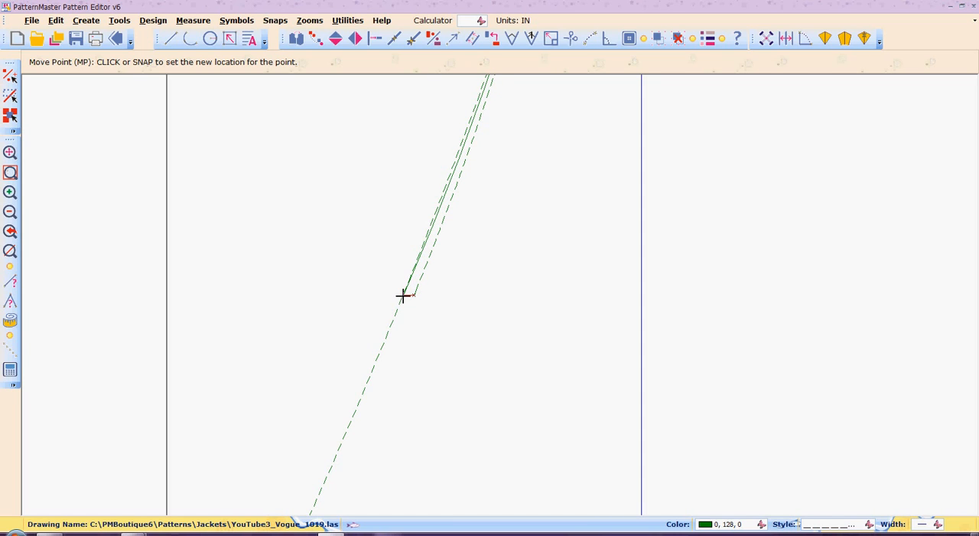
{"action": "left_click", "coordinate": [401, 296]}
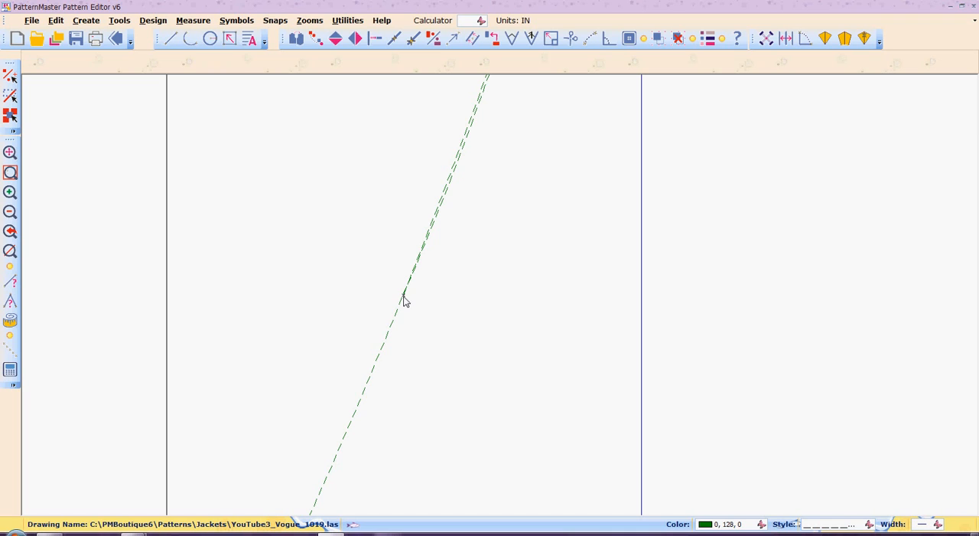
{"action": "left_click", "coordinate": [10, 212]}
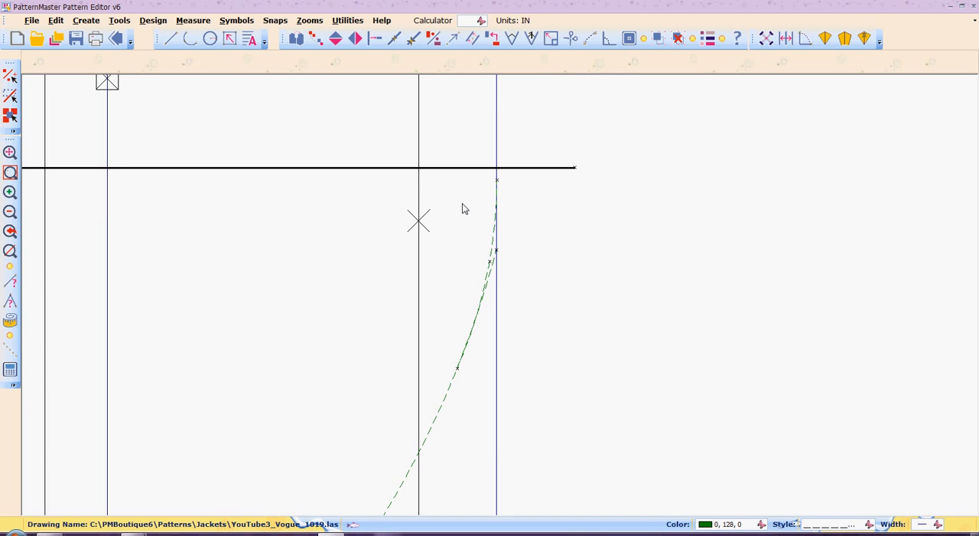
- Cut away the hem arc's upper piece with Scissors, from its junction with the blending arc to the centre-front edge
{"action": "type", "text": "w"}
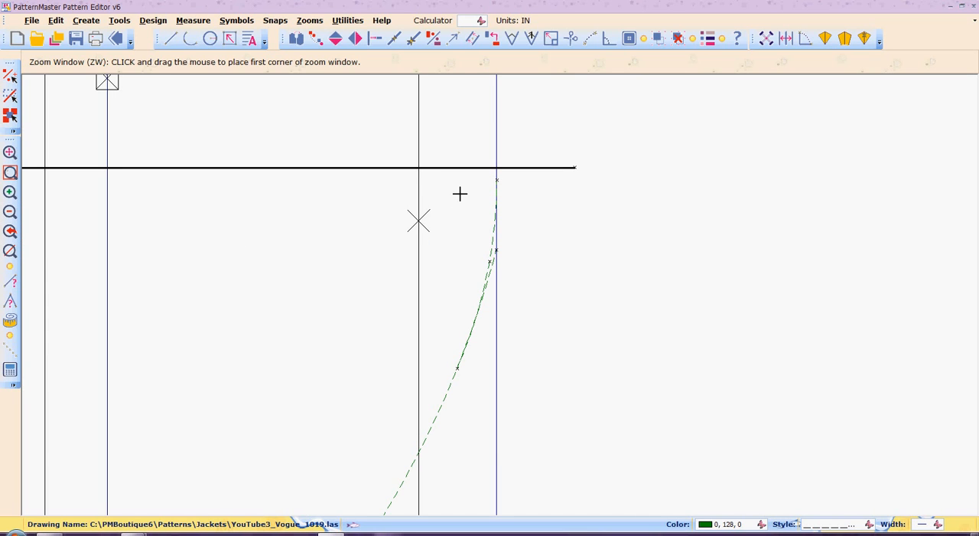
{"action": "left_click_drag", "start_coordinate": [459, 193], "coordinate": [530, 329]}
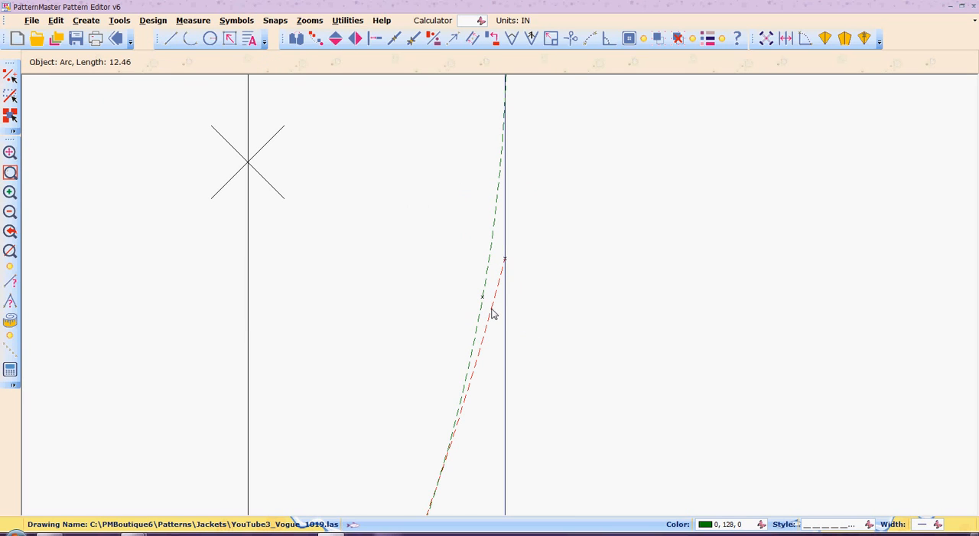
{"action": "key", "text": "b"}
{"action": "key", "text": "r"}
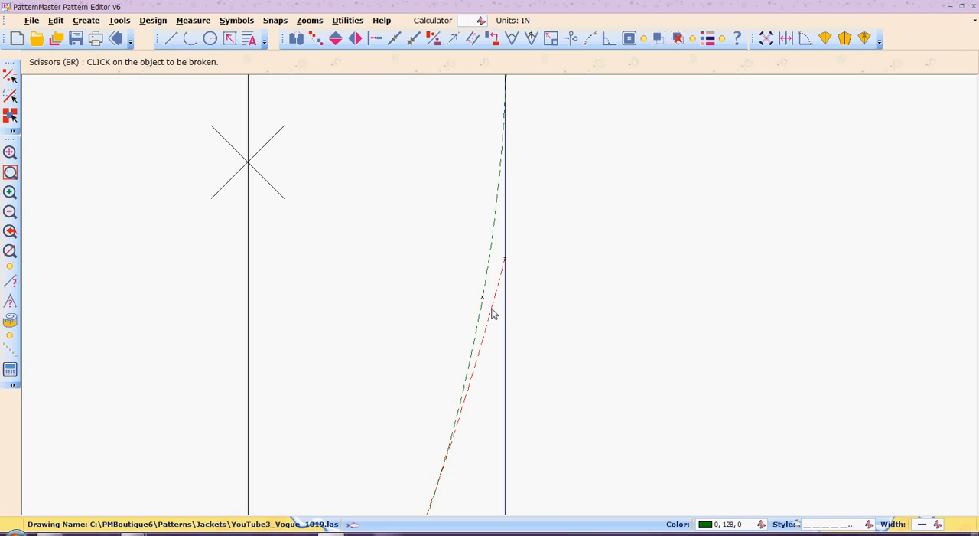
{"action": "left_click", "coordinate": [490, 316]}
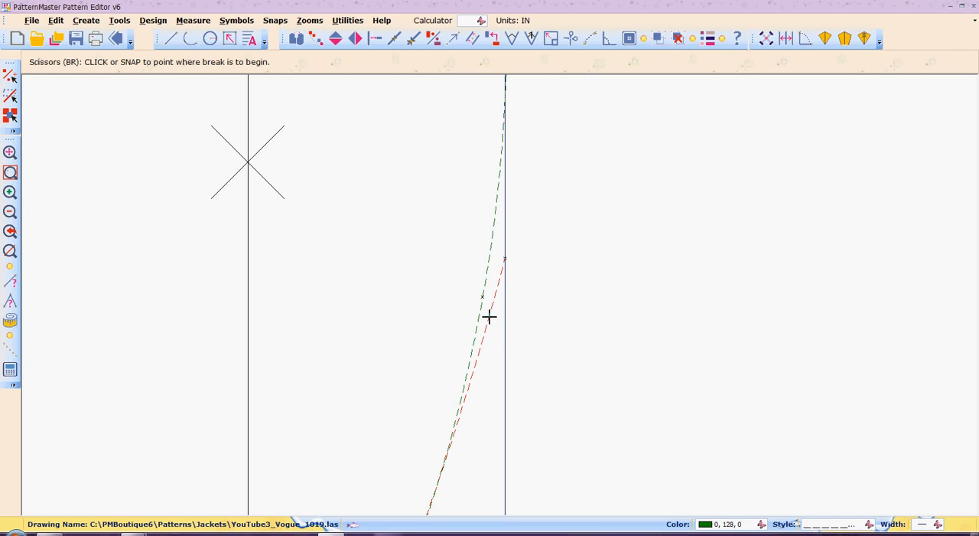
{"action": "left_click", "coordinate": [451, 443]}
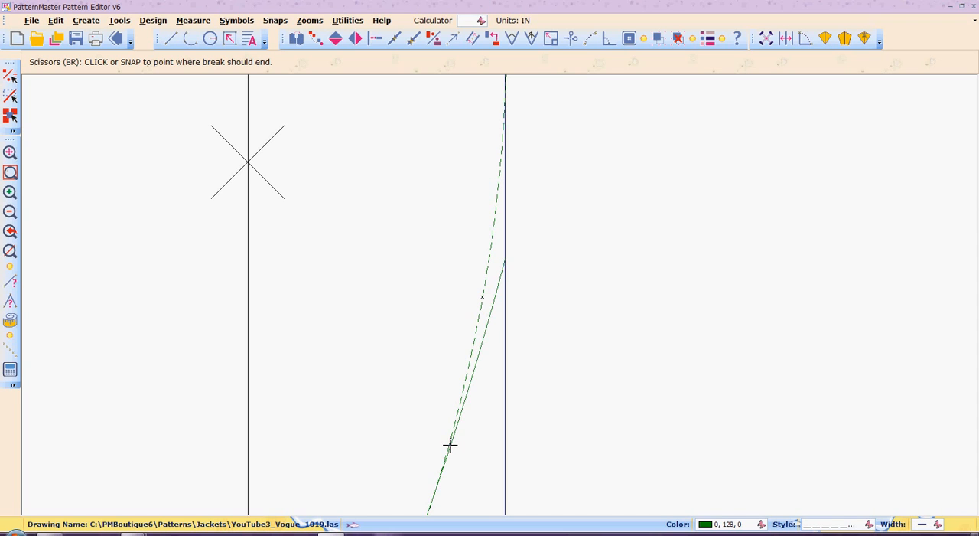
{"action": "left_click", "coordinate": [504, 261]}
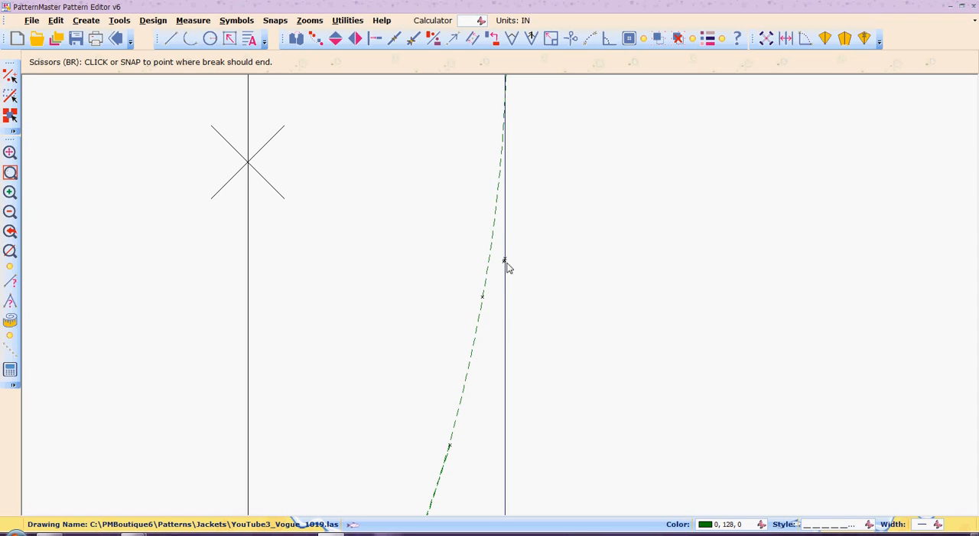
- Compare the whole curved front hem with the Vogue 1019 jacket illustration in the browser, and return to the pattern drawing
{"action": "left_click", "coordinate": [10, 212]}
{"action": "left_click", "coordinate": [9, 212]}
{"action": "double_click", "coordinate": [10, 212]}
{"action": "left_click", "coordinate": [10, 212]}
{"action": "left_click", "coordinate": [10, 212]}
{"action": "left_click", "coordinate": [10, 212]}
{"action": "left_click", "coordinate": [10, 212]}
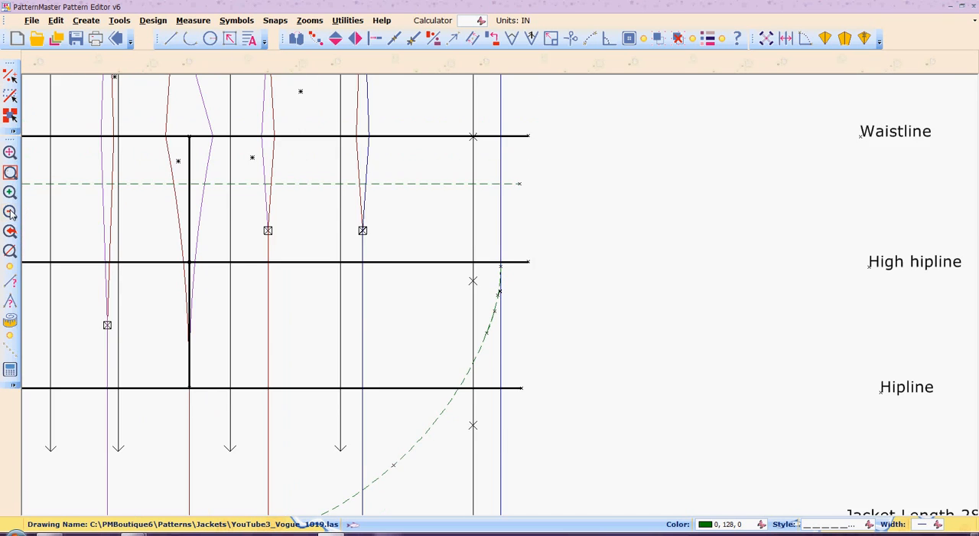
{"action": "left_click", "coordinate": [10, 212]}
{"action": "left_click", "coordinate": [10, 212]}
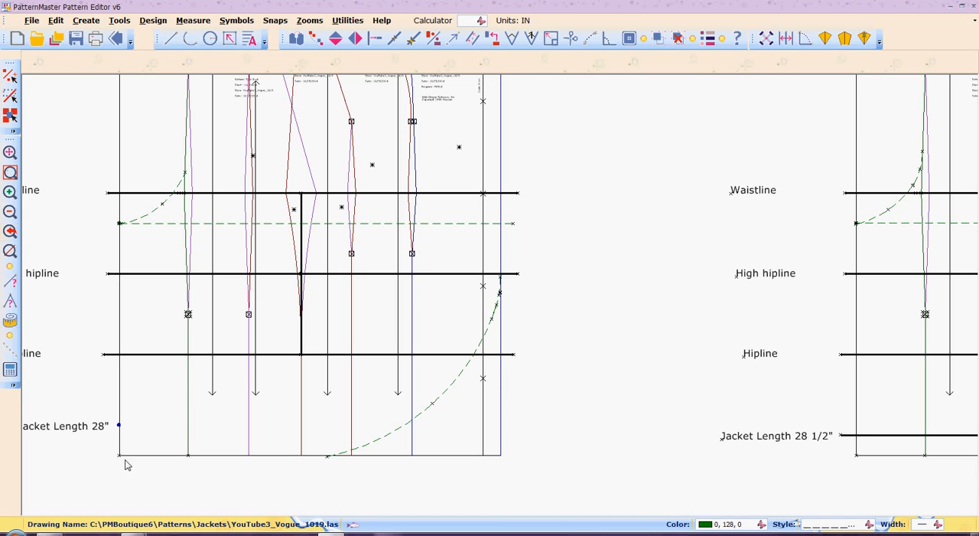
{"action": "mouse_move", "coordinate": [134, 533]}
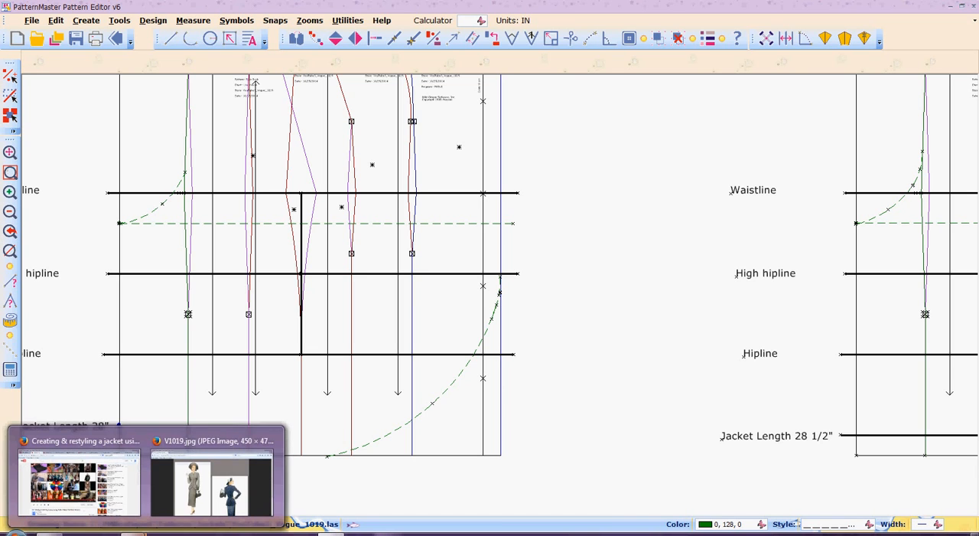
{"action": "left_click", "coordinate": [181, 494]}
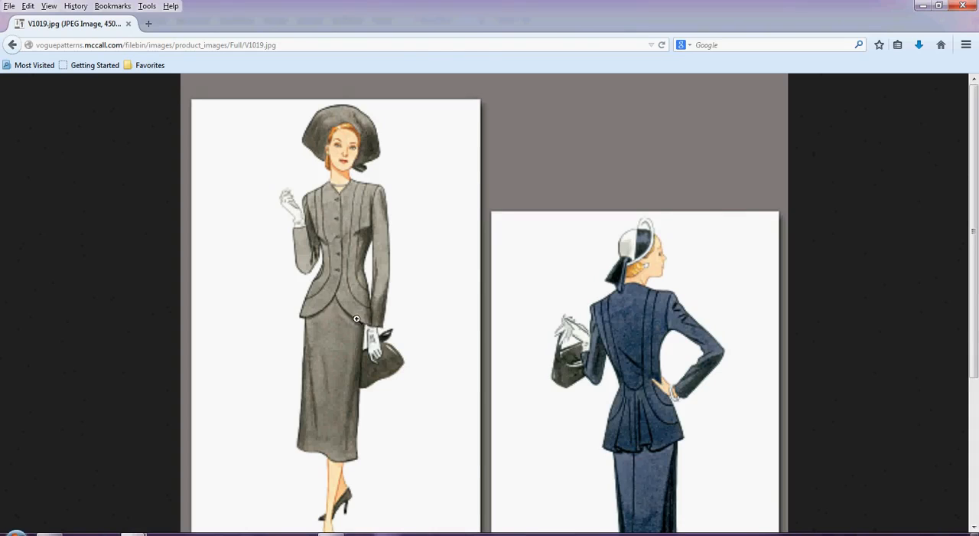
{"action": "key", "text": "alt+Tab"}
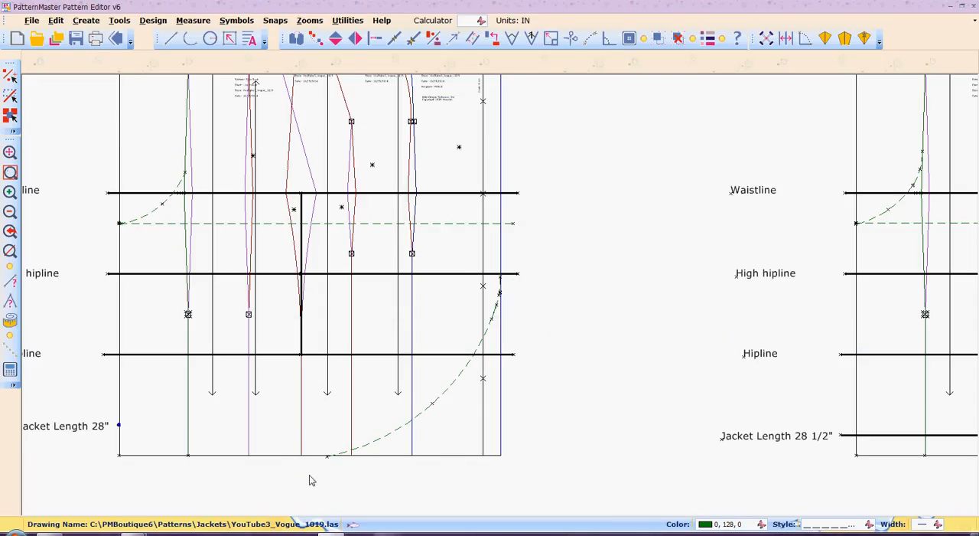
- Move the hem arc's lower end point up onto the jacket's straight hem line
{"action": "key", "text": "z"}
{"action": "key", "text": "w"}
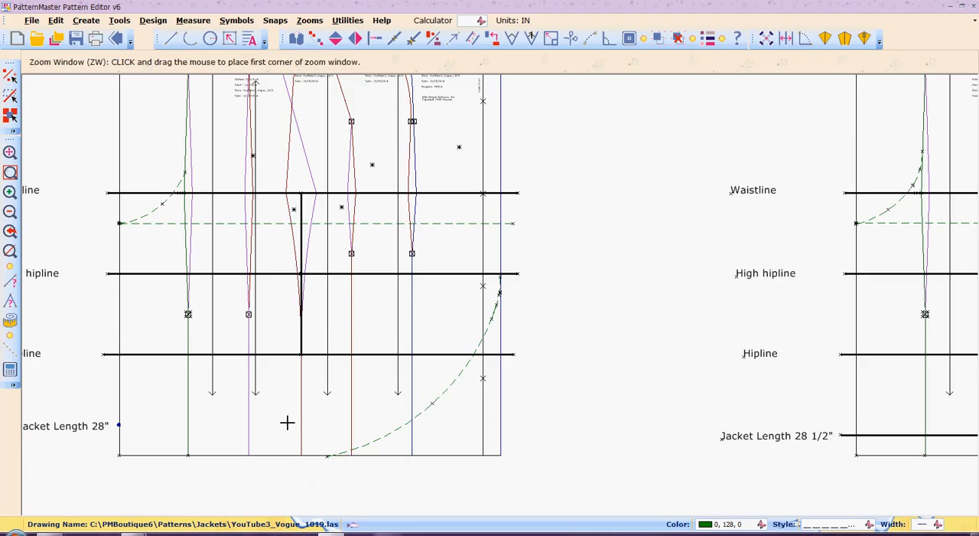
{"action": "left_click_drag", "start_coordinate": [287, 422], "coordinate": [373, 509]}
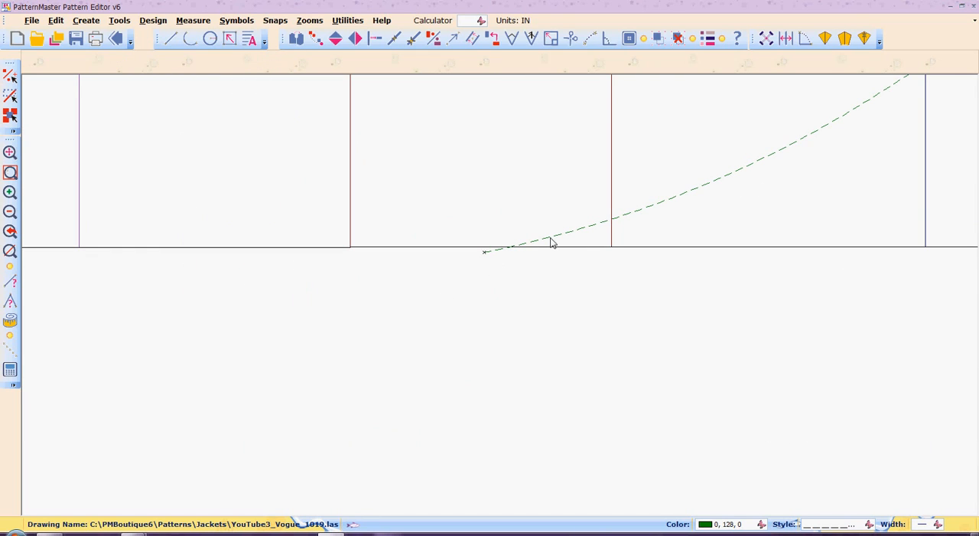
{"action": "key", "text": "n"}
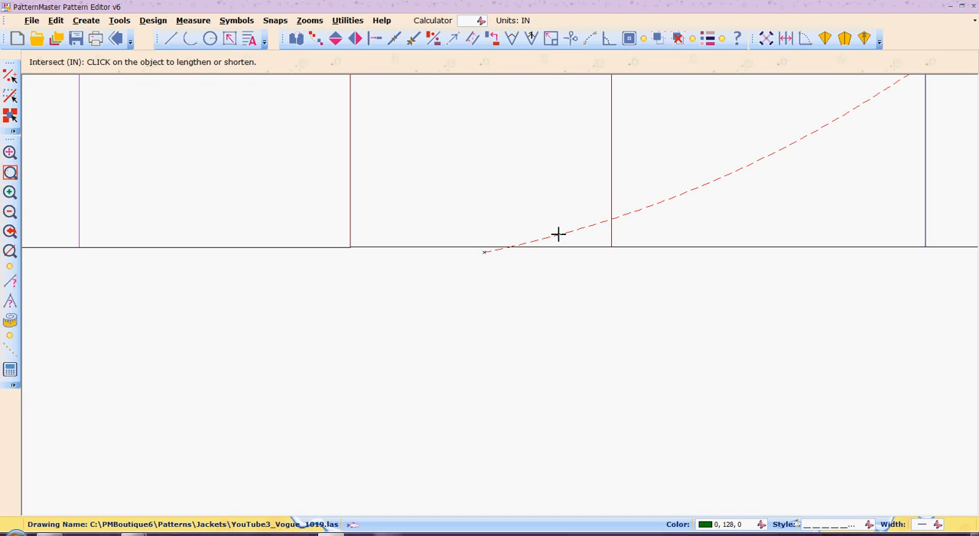
{"action": "left_click", "coordinate": [558, 234]}
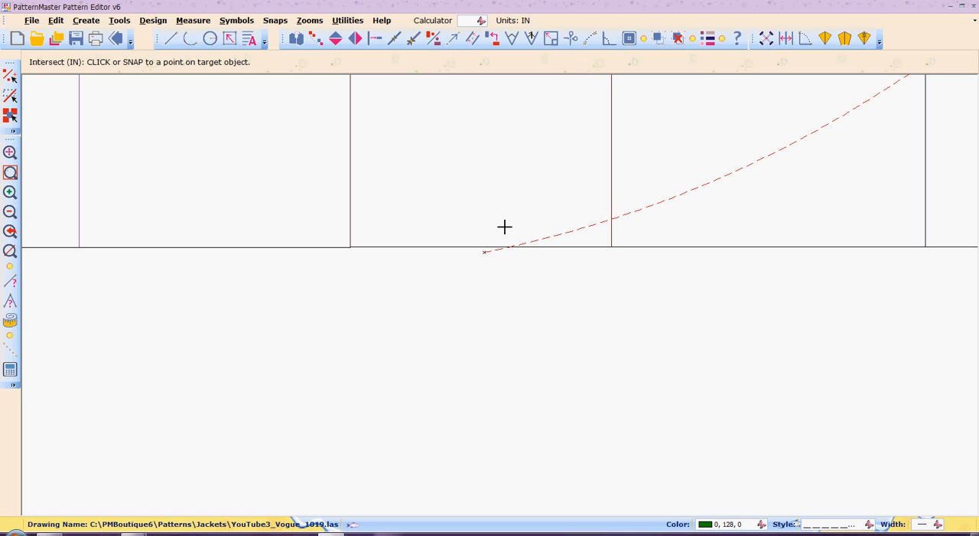
{"action": "type", "text": "mp"}
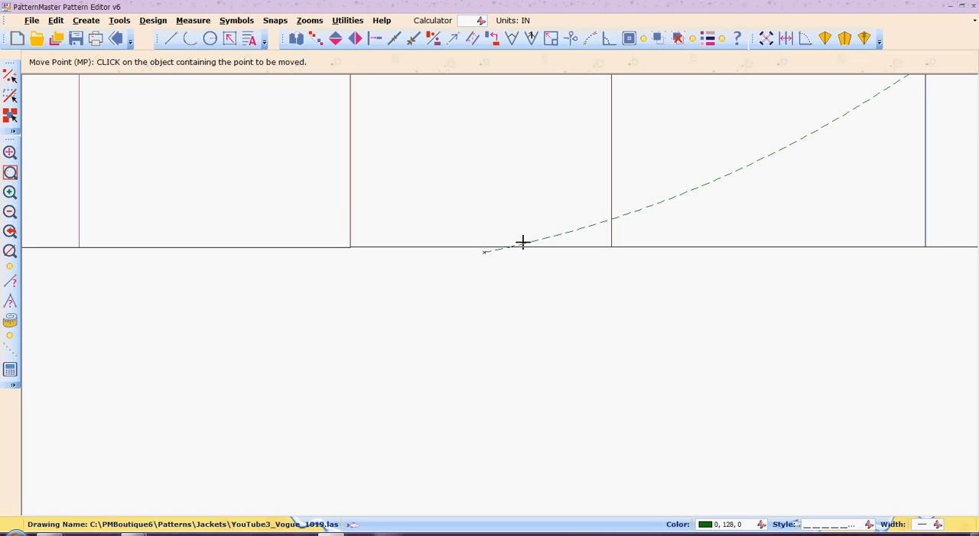
{"action": "left_click", "coordinate": [522, 243]}
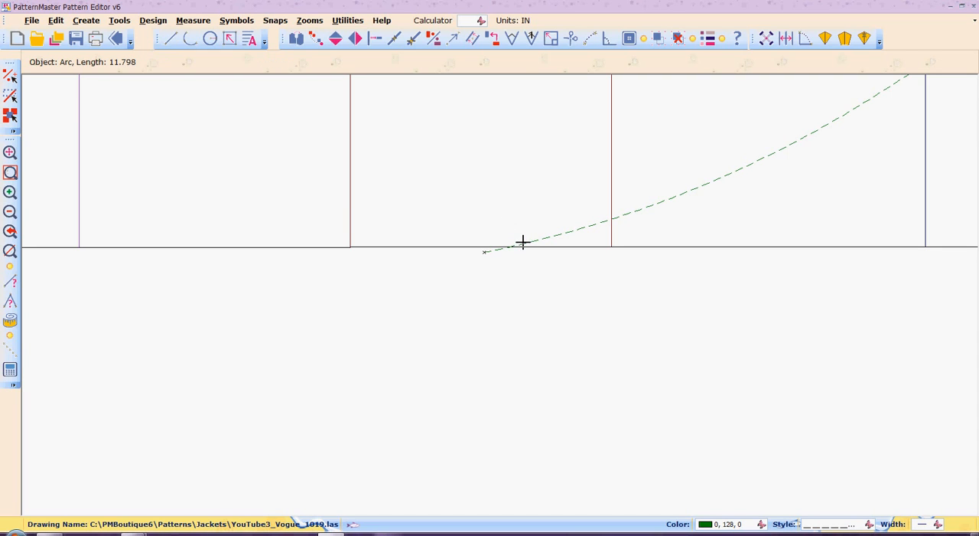
{"action": "left_click", "coordinate": [483, 252]}
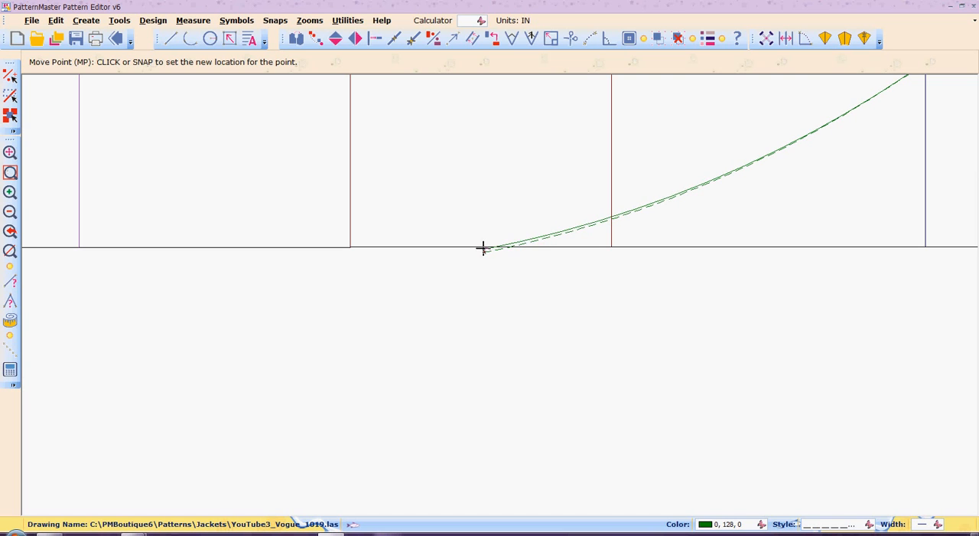
{"action": "left_click", "coordinate": [481, 247]}
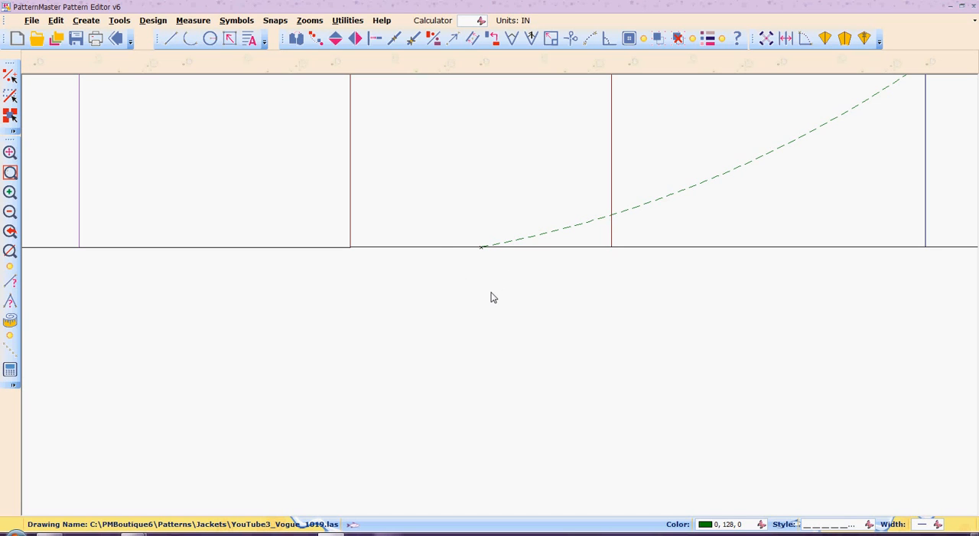
- Bring all the jacket drafts into view and save the drawing
{"action": "left_click", "coordinate": [11, 213]}
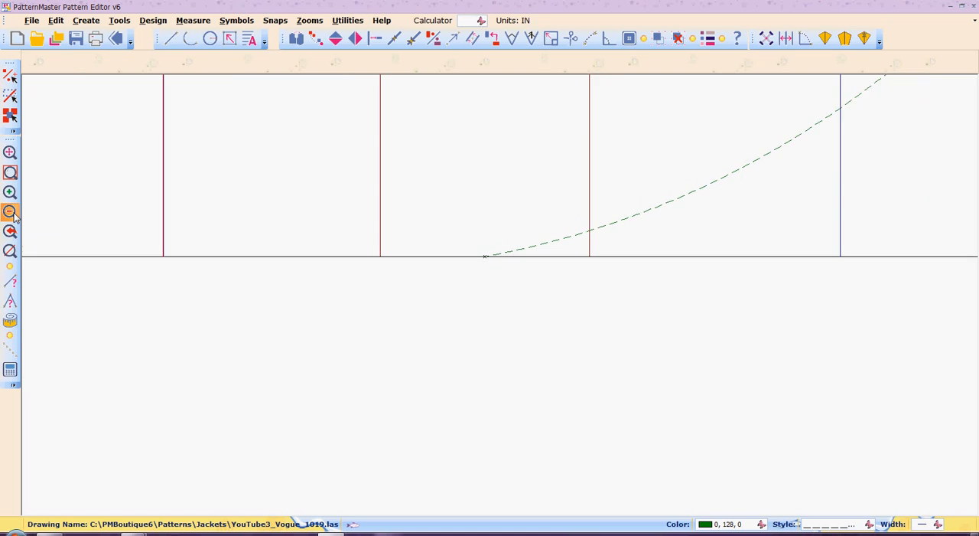
{"action": "left_click", "coordinate": [10, 213]}
{"action": "left_click", "coordinate": [10, 214]}
{"action": "left_click", "coordinate": [11, 214]}
{"action": "left_click", "coordinate": [11, 213]}
{"action": "left_click", "coordinate": [11, 214]}
{"action": "left_click", "coordinate": [10, 213]}
{"action": "left_click", "coordinate": [10, 214]}
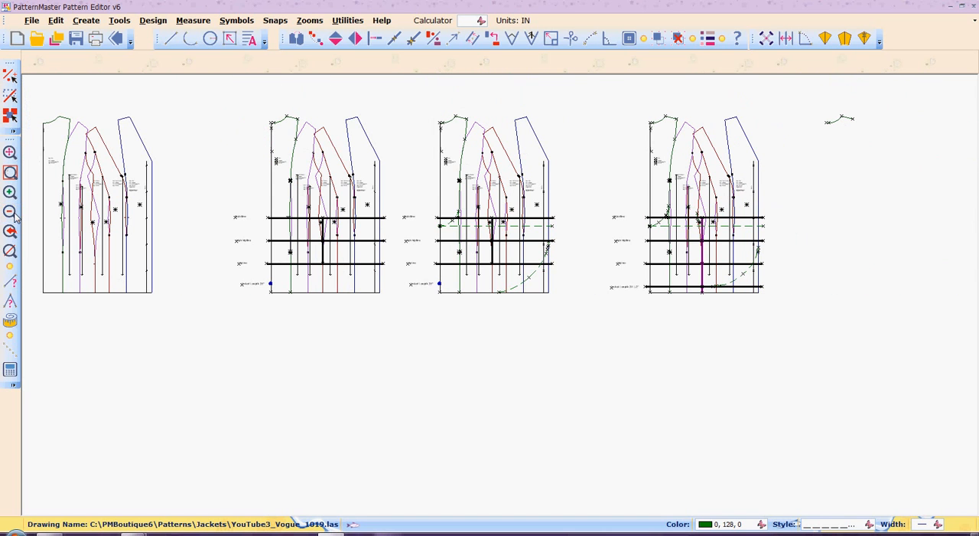
{"action": "left_click", "coordinate": [79, 43]}
- Move the restyled 28-inch jacket draft, including its reference lines and labels, to the empty area below the first two drafts
{"action": "left_click_drag", "start_coordinate": [409, 89], "coordinate": [593, 350]}
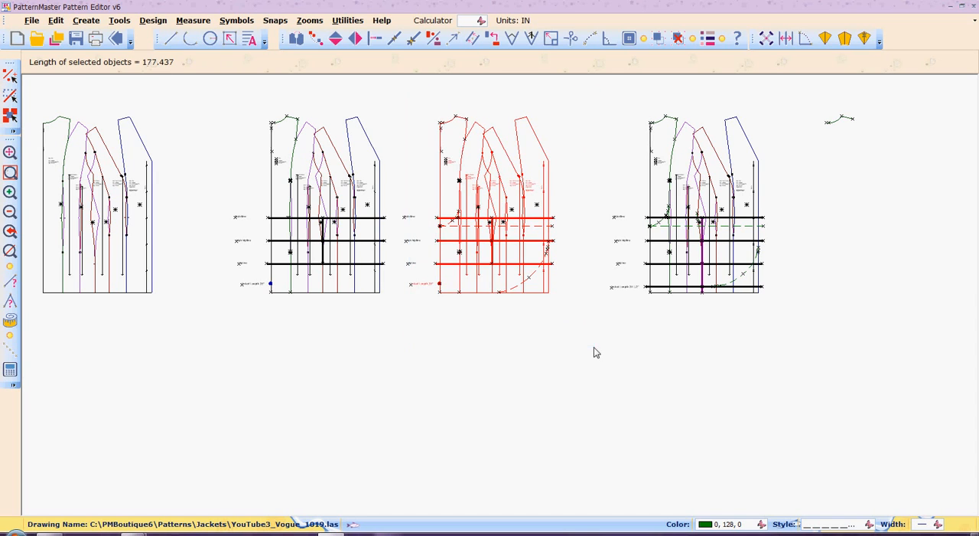
{"action": "left_click_drag", "start_coordinate": [387, 93], "coordinate": [599, 347]}
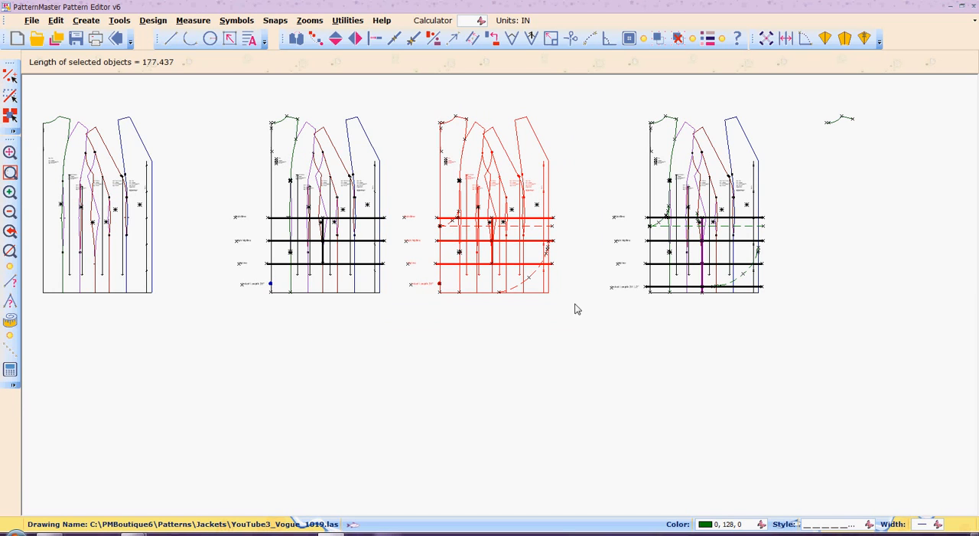
{"action": "left_click", "coordinate": [511, 226]}
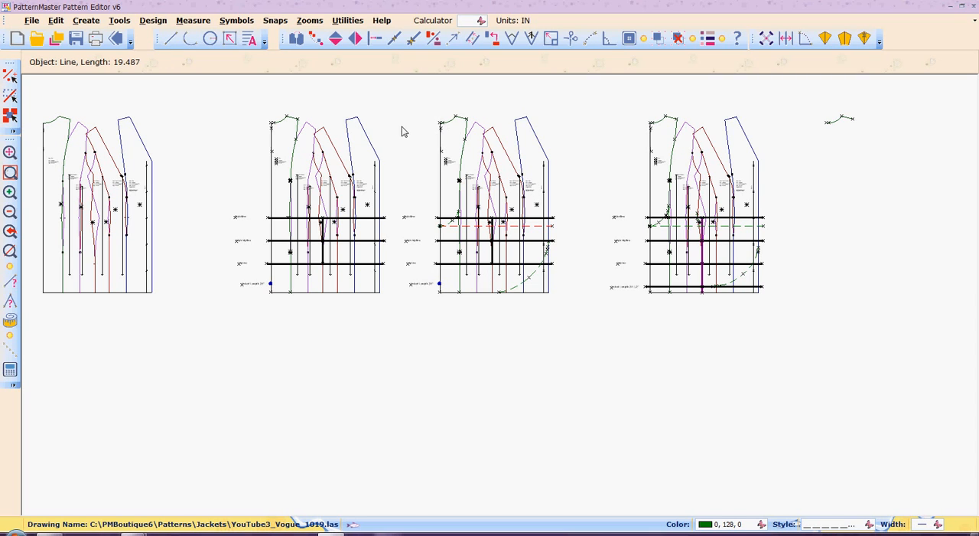
{"action": "left_click_drag", "start_coordinate": [384, 95], "coordinate": [579, 330]}
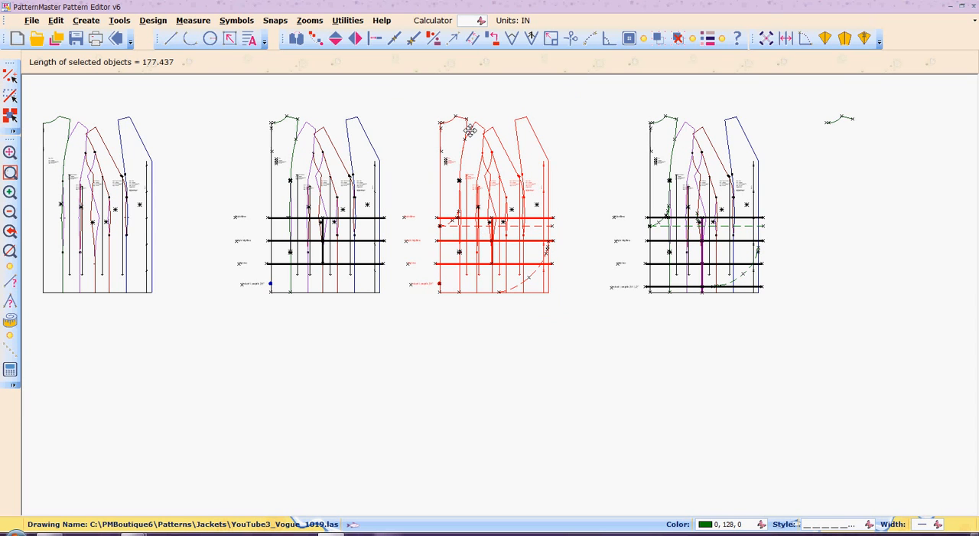
{"action": "left_click_drag", "start_coordinate": [471, 140], "coordinate": [164, 378]}
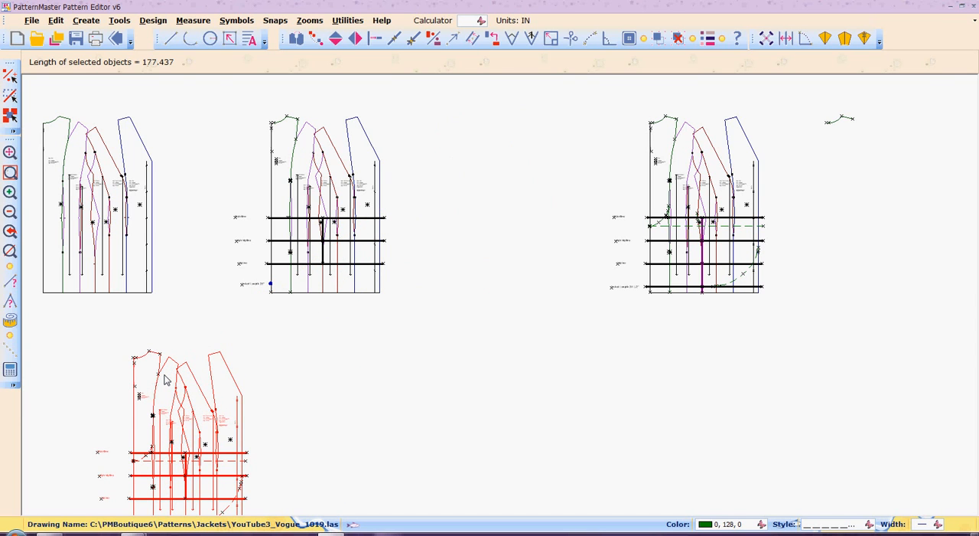
{"action": "type", "text": "z"}
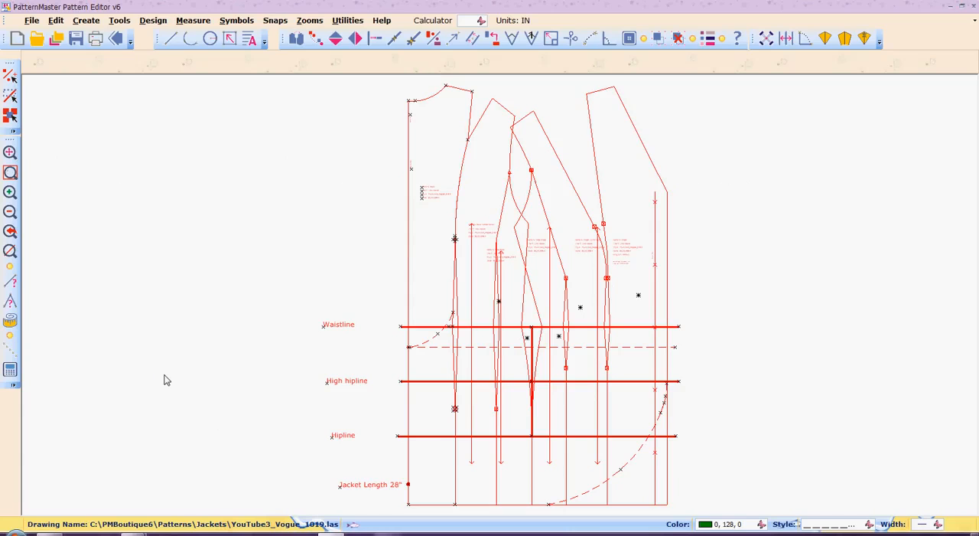
- Move the waistline reference line slightly up, clear of the waist points of the darts and side seams
{"action": "left_click", "coordinate": [221, 188]}
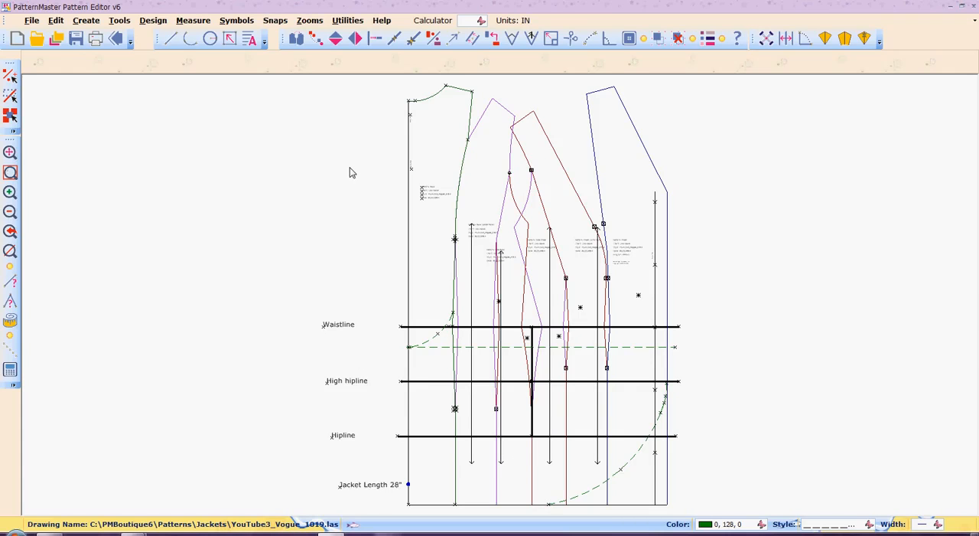
{"action": "key", "text": "z"}
{"action": "key", "text": "w"}
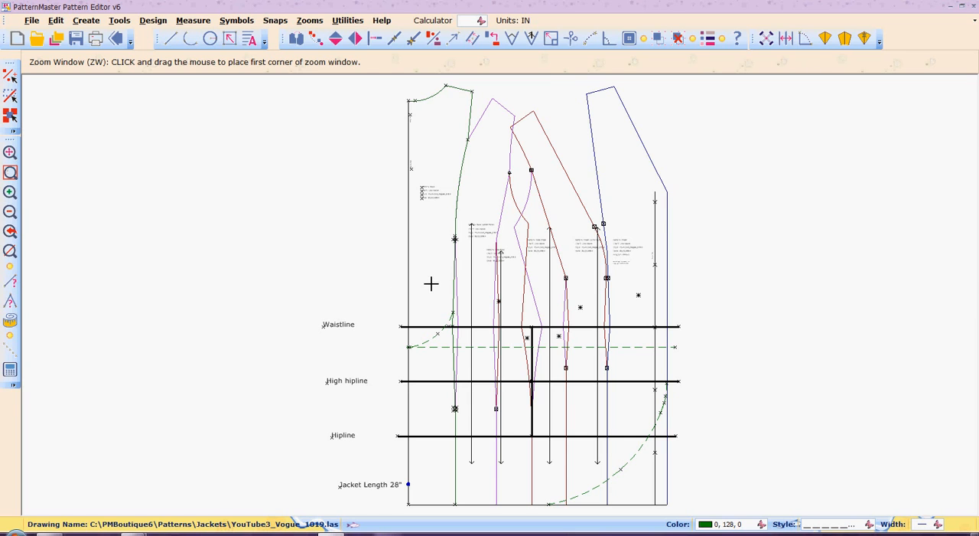
{"action": "left_click_drag", "start_coordinate": [439, 267], "coordinate": [679, 368]}
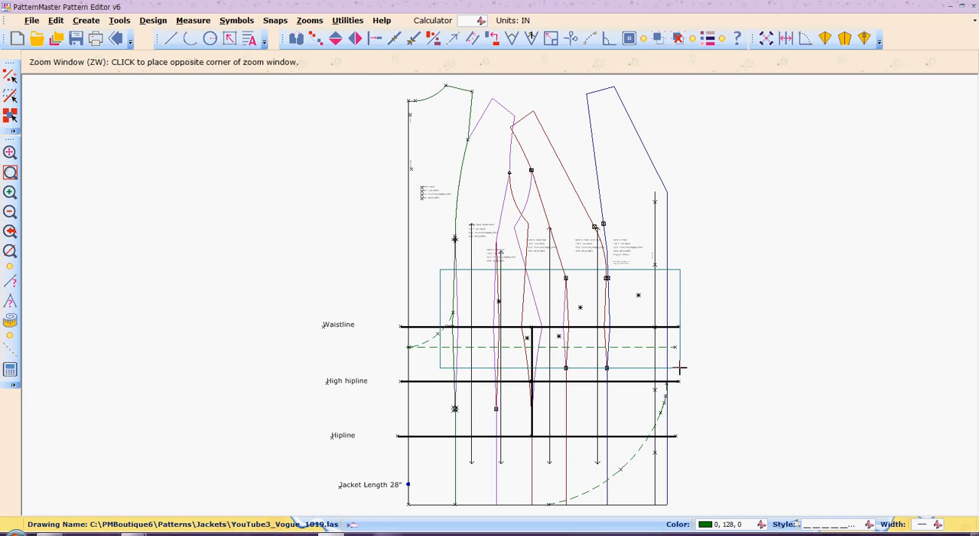
{"action": "left_click", "coordinate": [679, 368]}
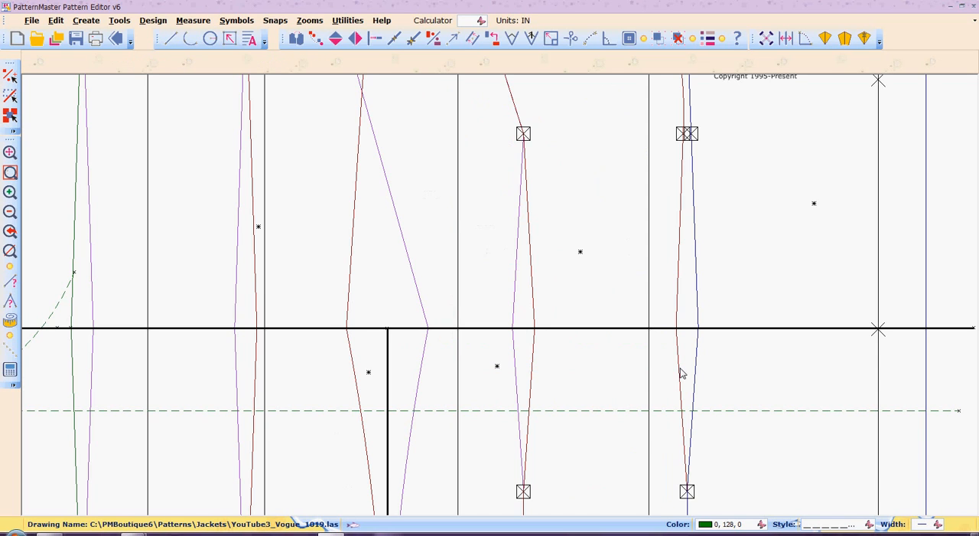
{"action": "left_click", "coordinate": [332, 331]}
{"action": "left_click_drag", "start_coordinate": [332, 326], "coordinate": [331, 308]}
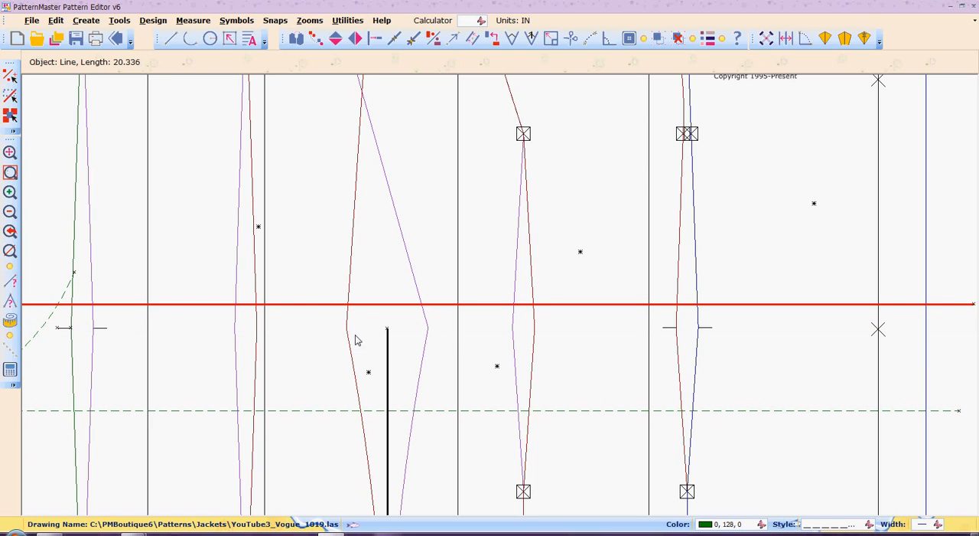
- Draw a shallow arc about 2.3 inches long that rounds off the waist angle of the dark red side seam
{"action": "key", "text": "z"}
{"action": "key", "text": "w"}
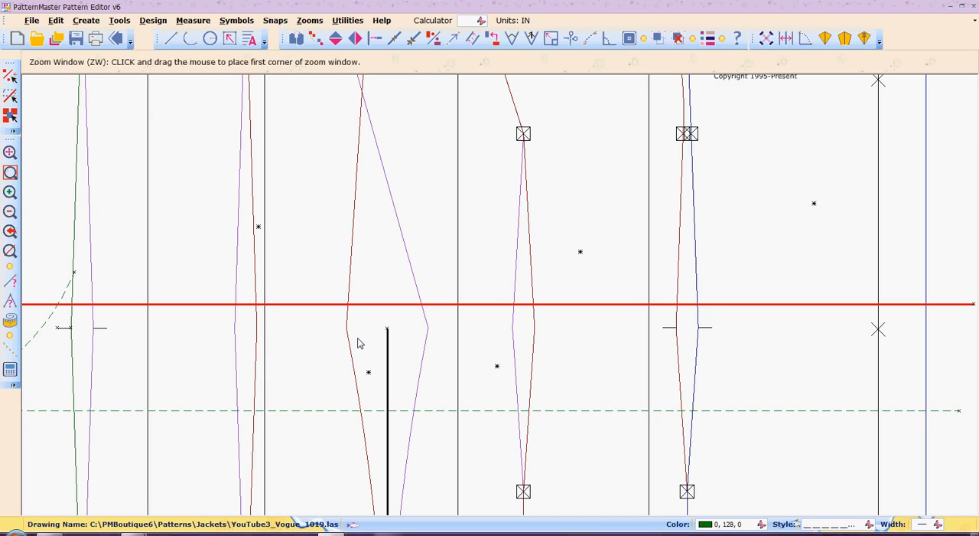
{"action": "left_click_drag", "start_coordinate": [319, 314], "coordinate": [460, 364]}
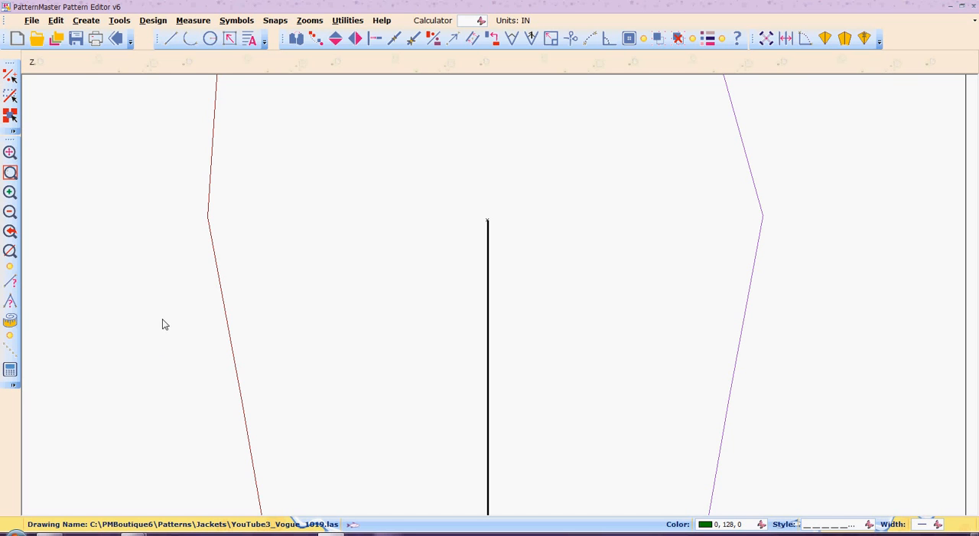
{"action": "key", "text": "z"}
{"action": "key", "text": "p"}
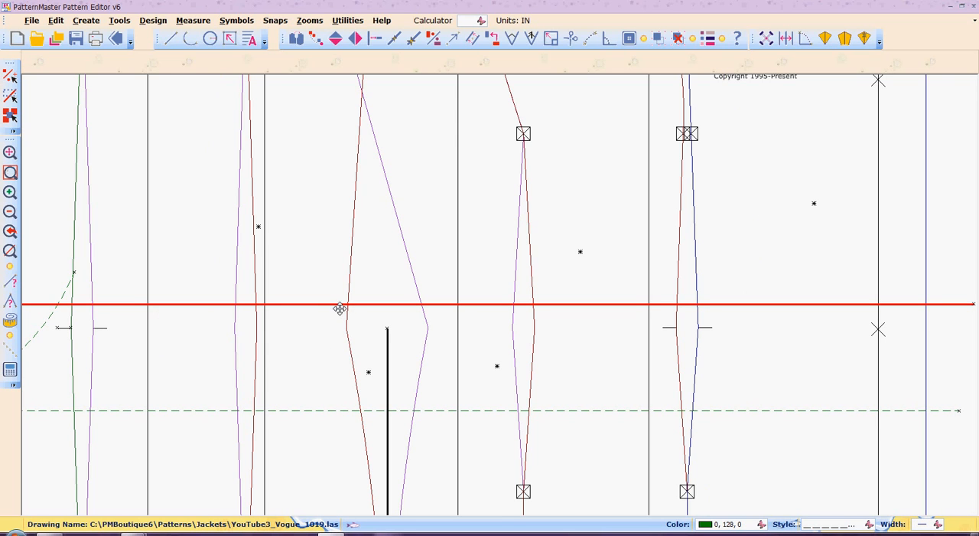
{"action": "key", "text": "z"}
{"action": "key", "text": "w"}
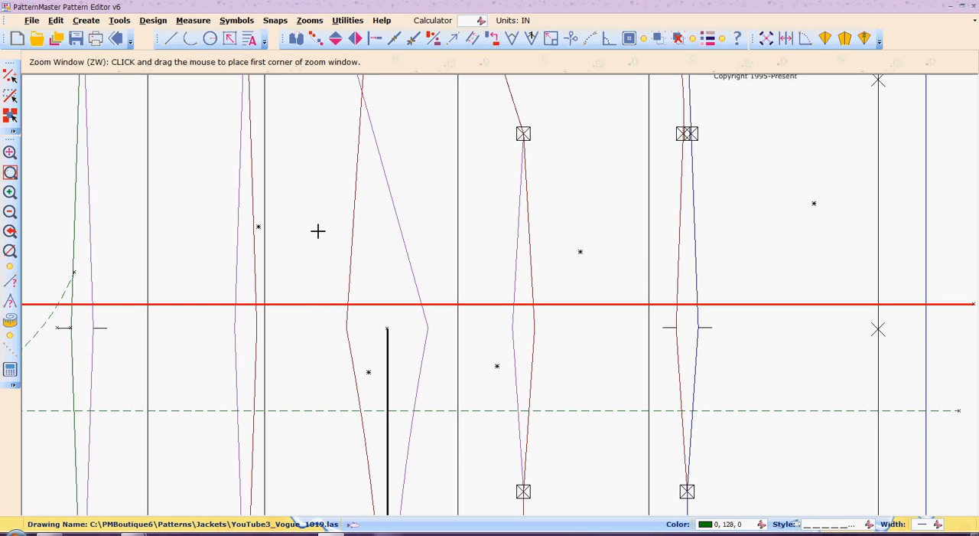
{"action": "left_click", "coordinate": [318, 230]}
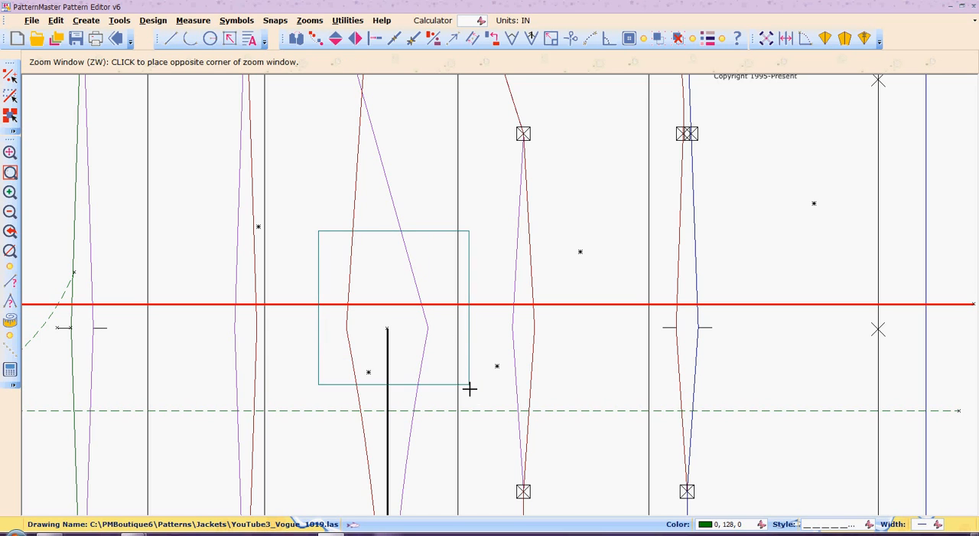
{"action": "left_click", "coordinate": [474, 417]}
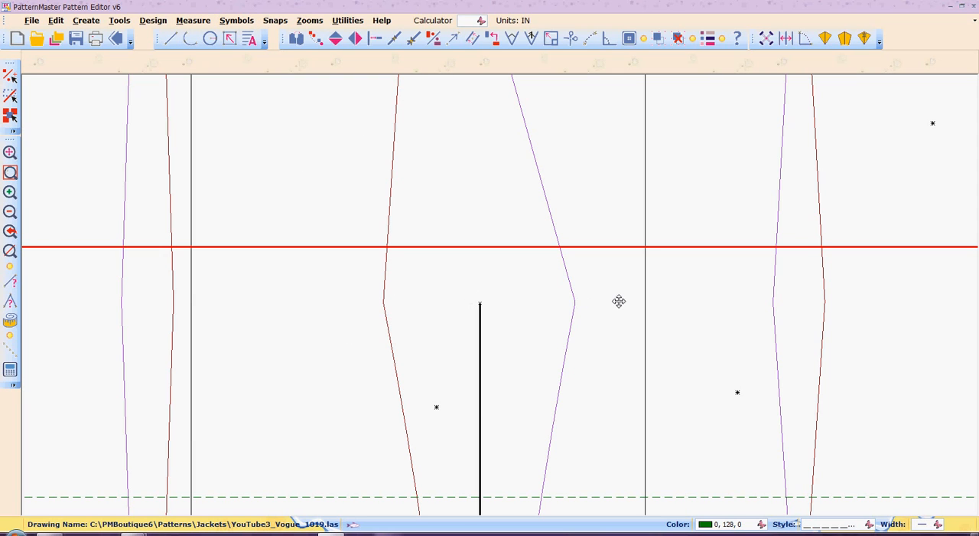
{"action": "key", "text": "a"}
{"action": "key", "text": "r"}
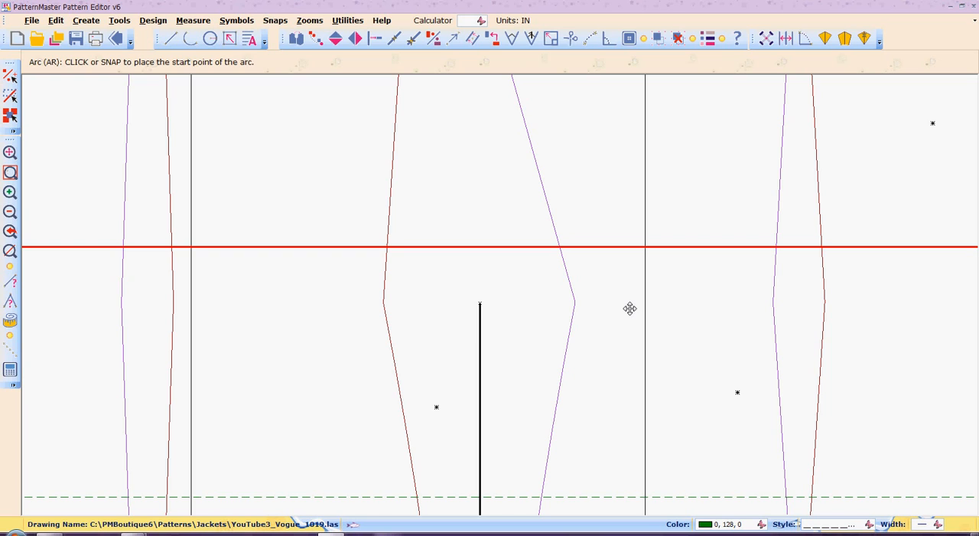
{"action": "left_click", "coordinate": [392, 160]}
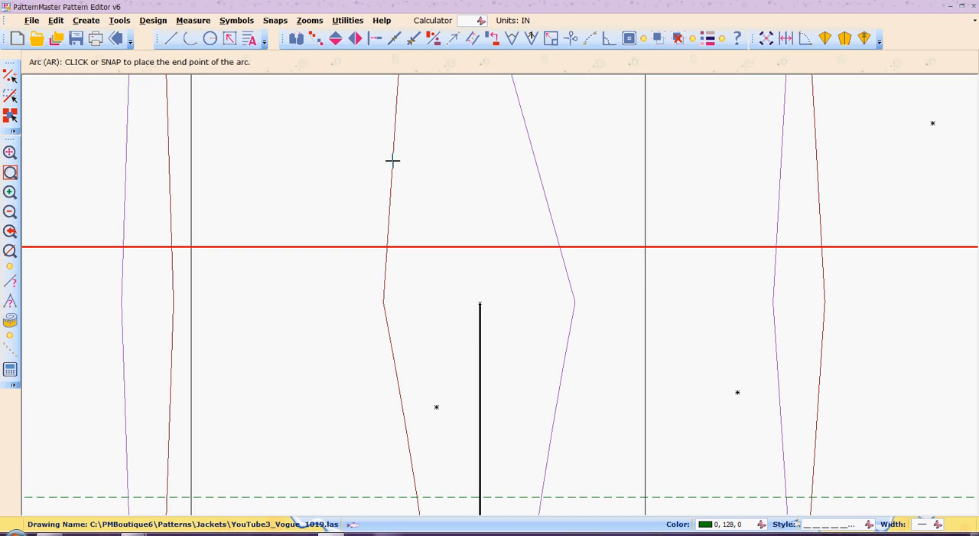
{"action": "left_click", "coordinate": [411, 456]}
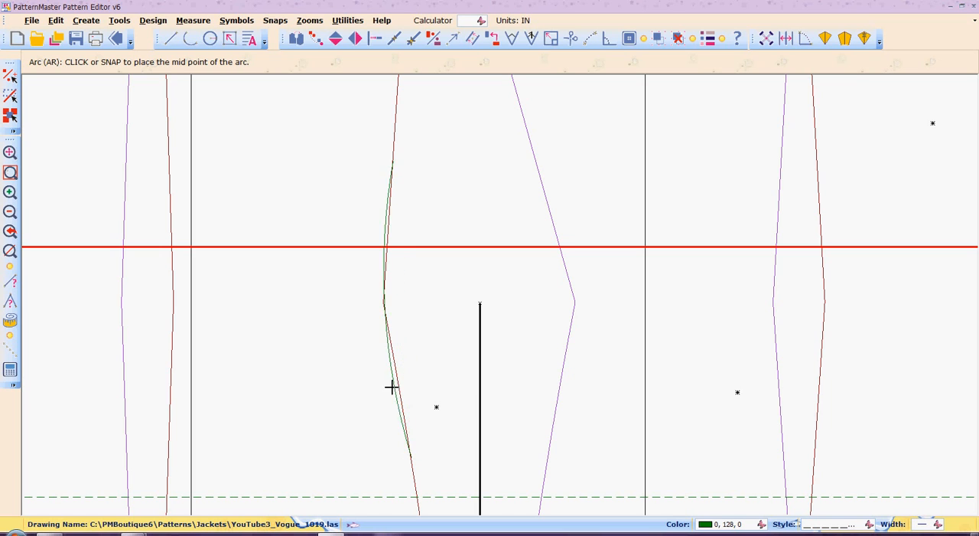
{"action": "left_click", "coordinate": [392, 334]}
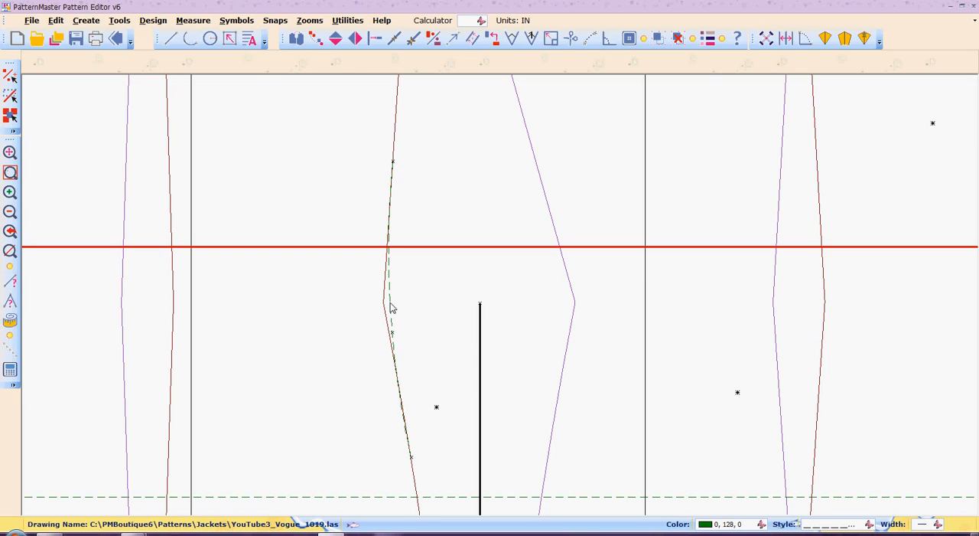
- Measure the distance from the dark red side seam's waist point across to the new arc
{"action": "type", "text": "MS"}
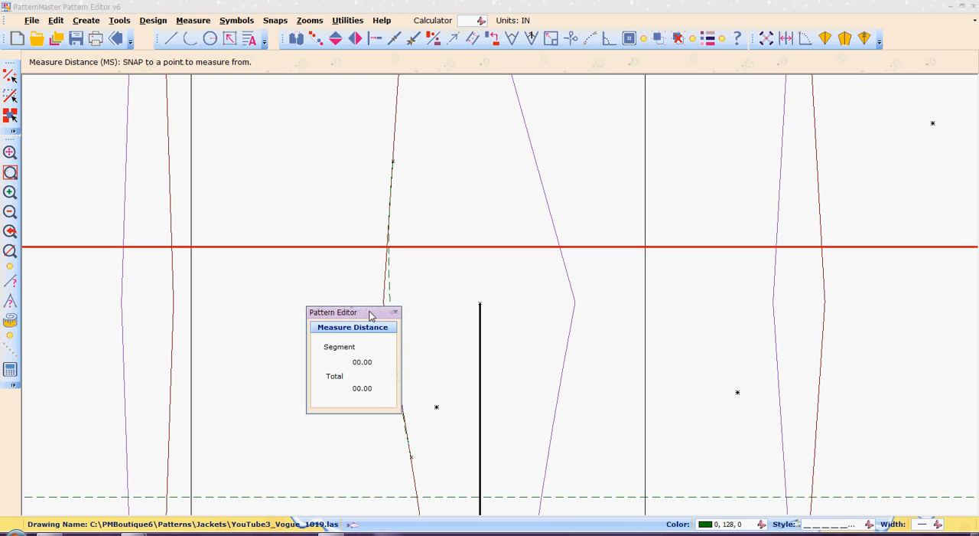
{"action": "left_click_drag", "start_coordinate": [370, 316], "coordinate": [338, 330]}
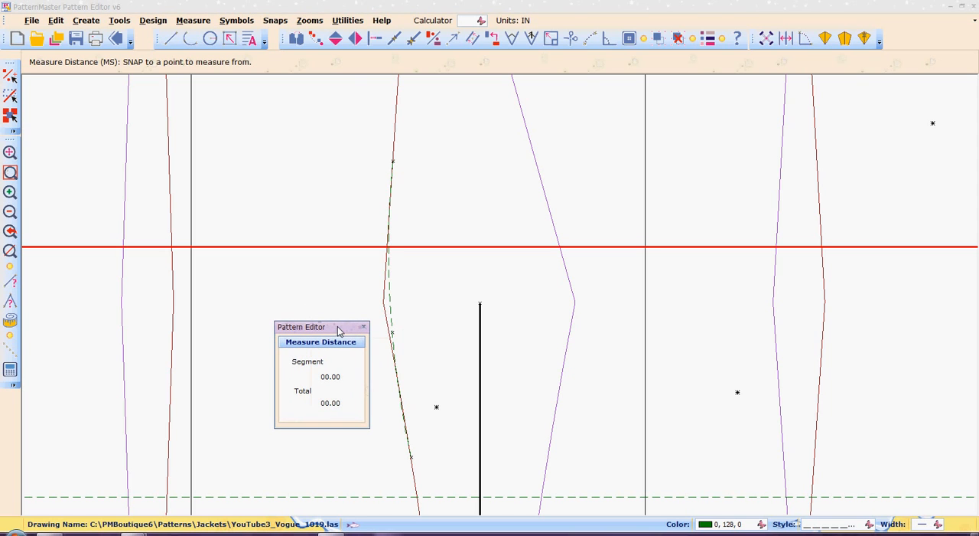
{"action": "left_click", "coordinate": [382, 303]}
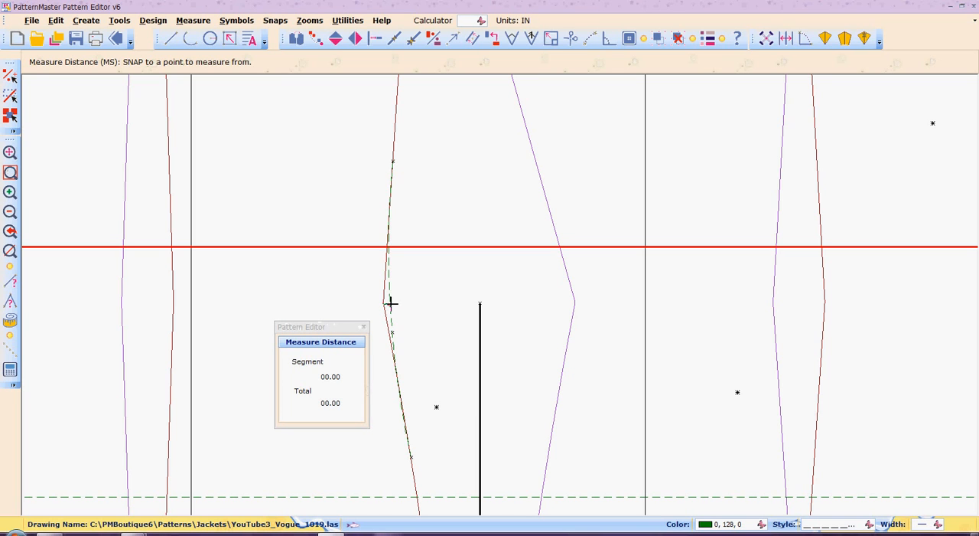
{"action": "left_click", "coordinate": [390, 303]}
{"action": "left_click", "coordinate": [366, 328]}
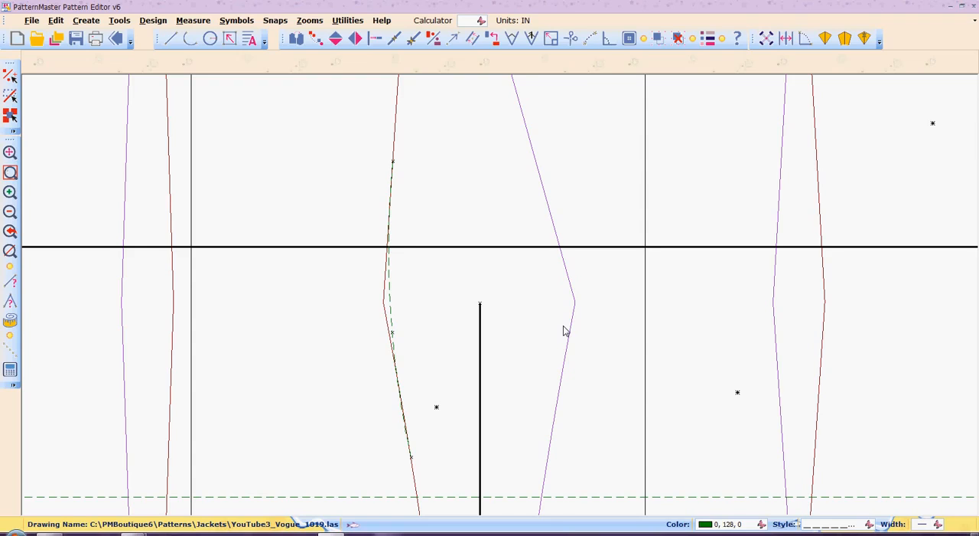
- Delete the arc at the dark red side seam's waist and bring the whole restyled jacket draft into view
{"action": "left_click", "coordinate": [390, 306]}
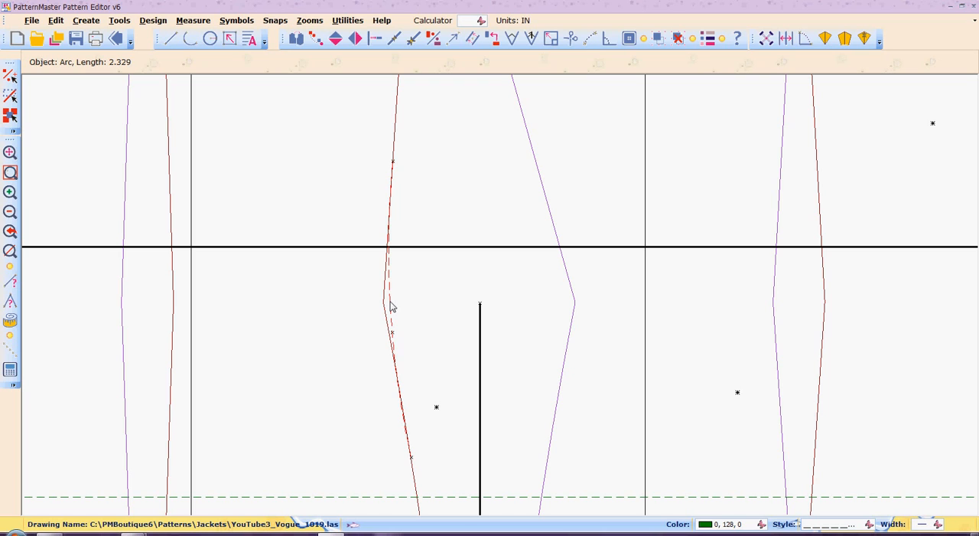
{"action": "key", "text": "Delete"}
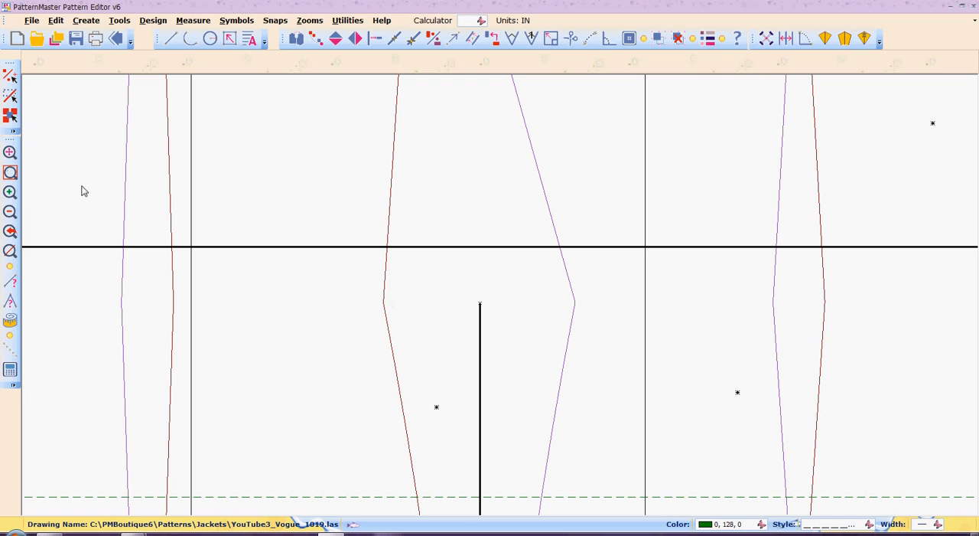
{"action": "left_click", "coordinate": [10, 212]}
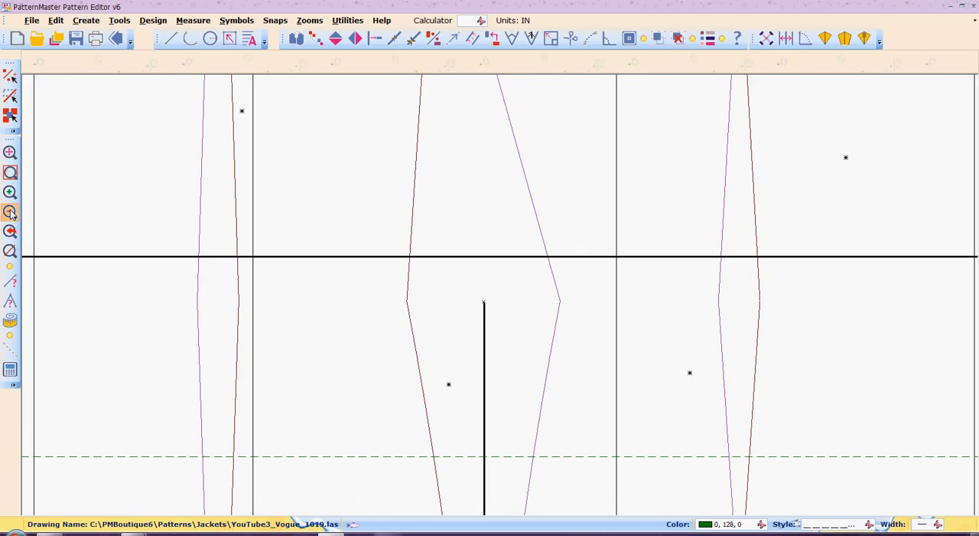
{"action": "left_click", "coordinate": [10, 212]}
{"action": "left_click", "coordinate": [10, 212]}
{"action": "left_click", "coordinate": [10, 212]}
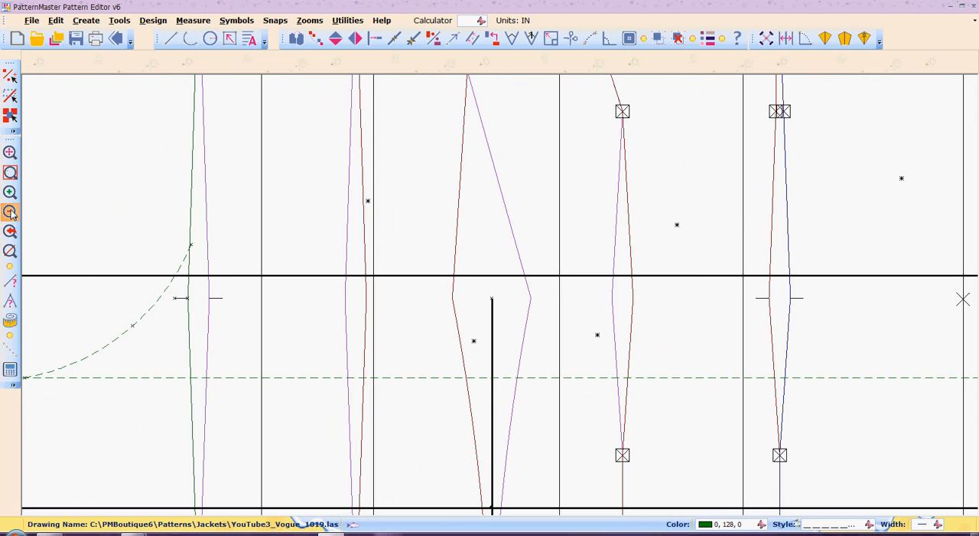
{"action": "left_click", "coordinate": [10, 212]}
{"action": "left_click", "coordinate": [10, 212]}
{"action": "left_click", "coordinate": [10, 212]}
{"action": "left_click", "coordinate": [10, 212]}
{"action": "left_click", "coordinate": [10, 212]}
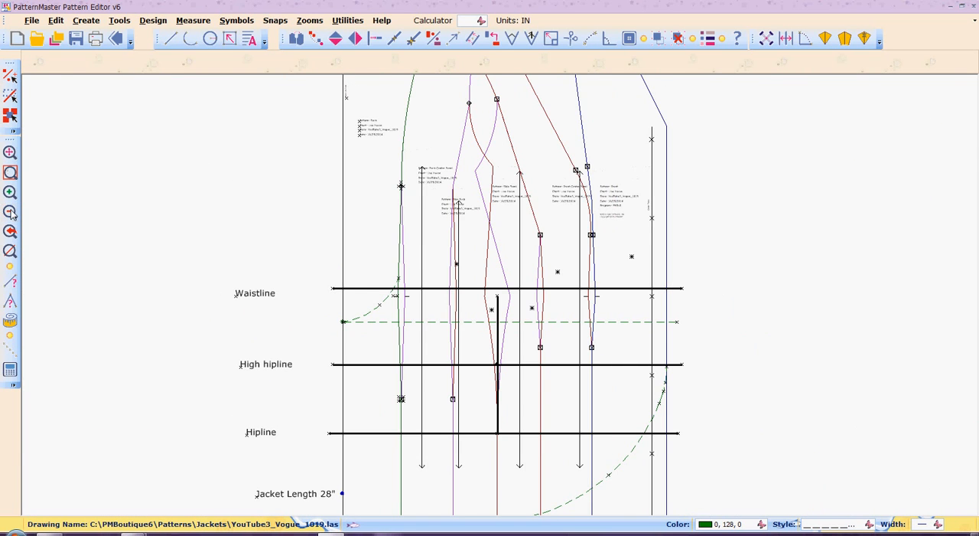
{"action": "left_click", "coordinate": [10, 212]}
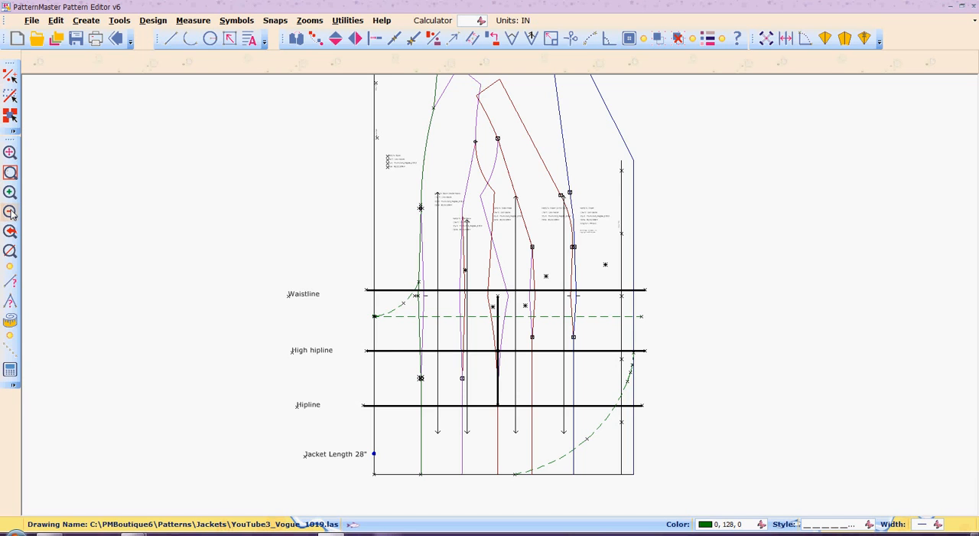
{"action": "left_click", "coordinate": [10, 212]}
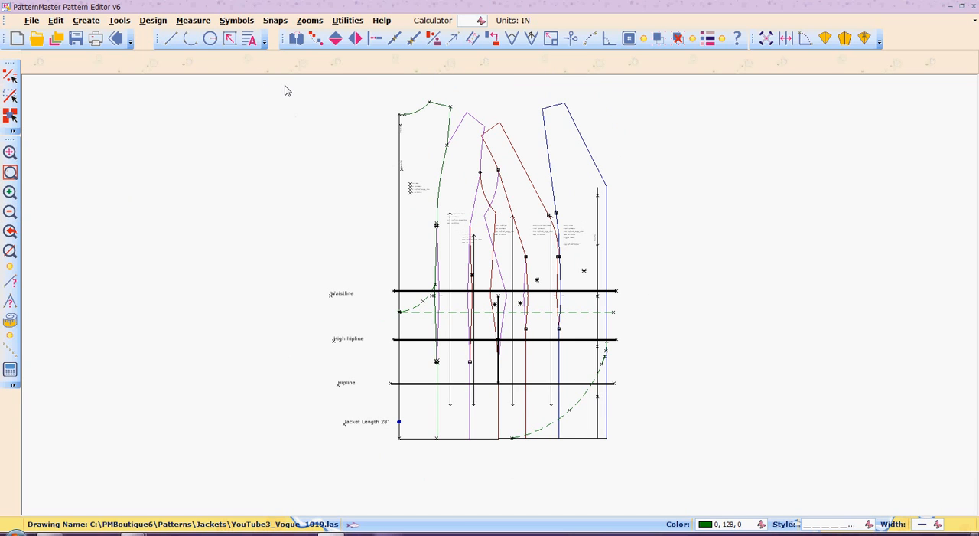
{"action": "left_click_drag", "start_coordinate": [284, 83], "coordinate": [646, 473]}
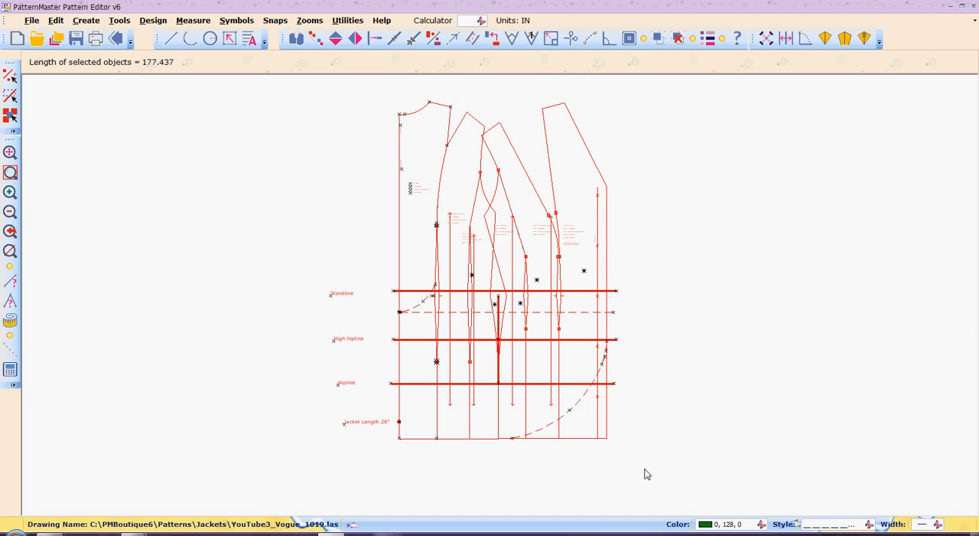
{"action": "left_click", "coordinate": [10, 251]}
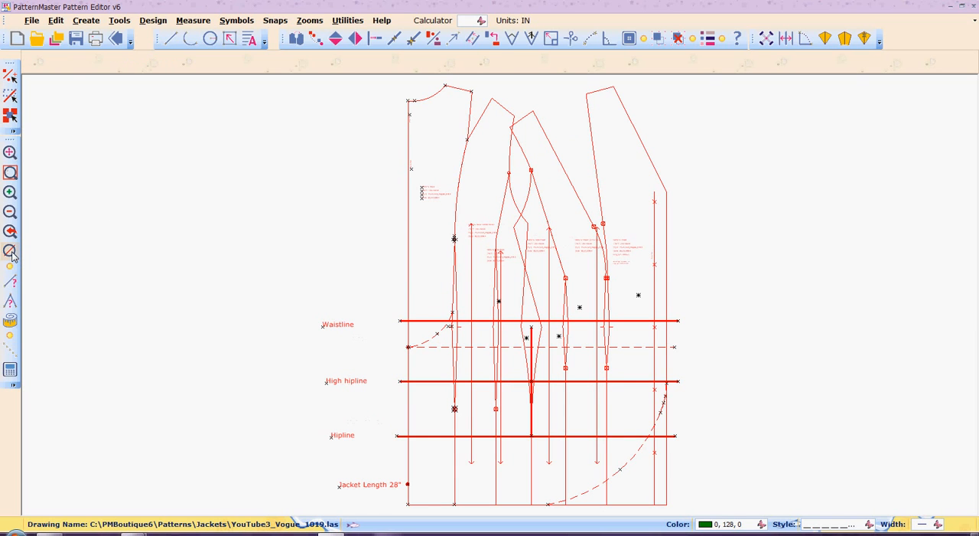
{"action": "left_click", "coordinate": [198, 255]}
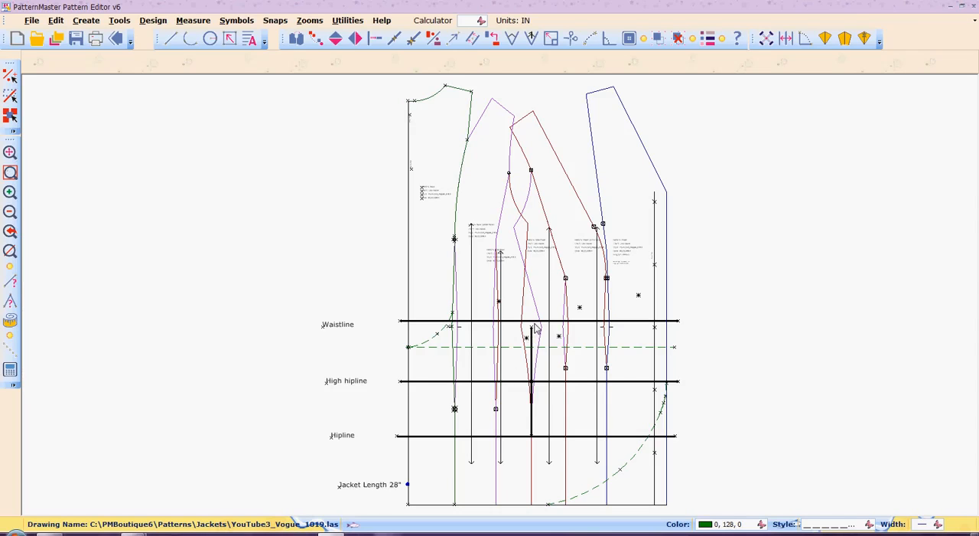
- Move the waistline reference line back down onto the short waist mark beside the front princess seam
{"action": "key", "text": "z"}
{"action": "key", "text": "w"}
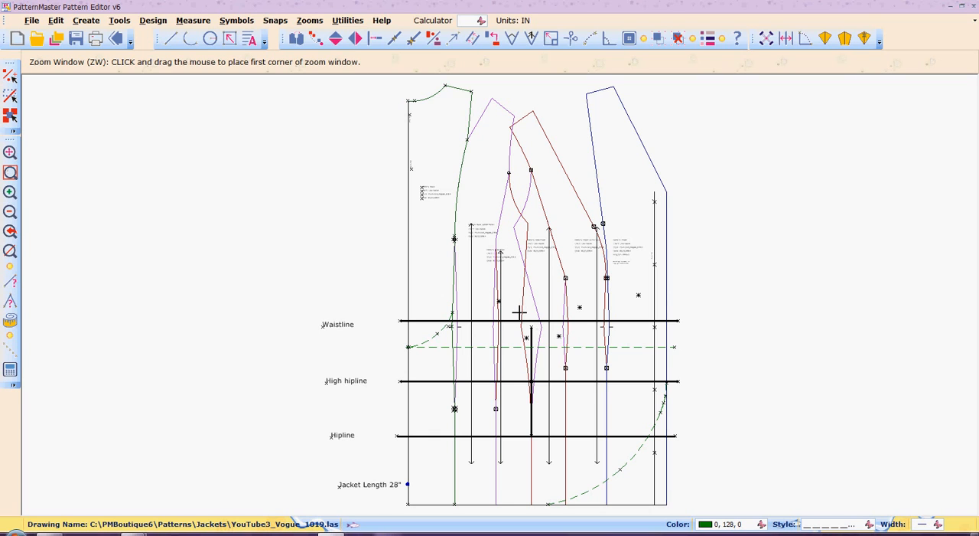
{"action": "left_click", "coordinate": [519, 312]}
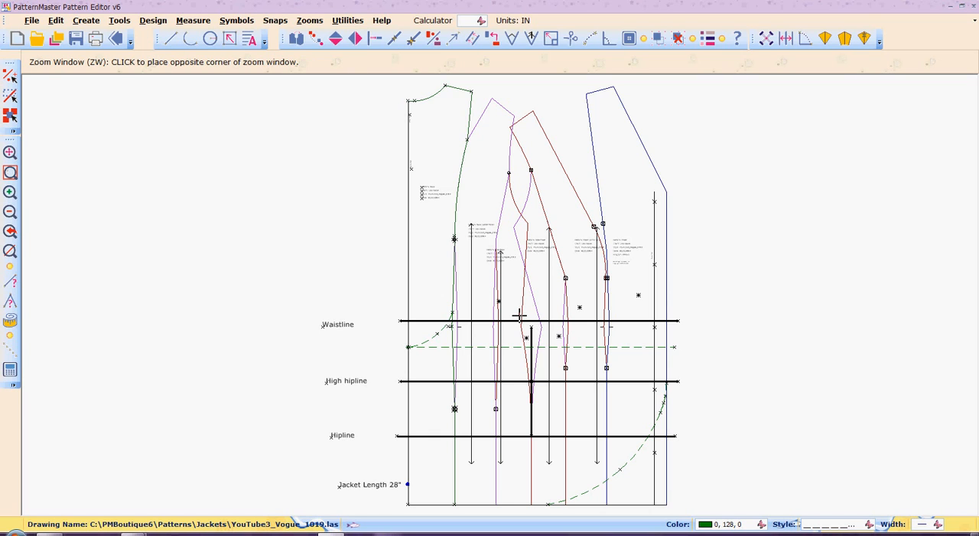
{"action": "left_click", "coordinate": [650, 343]}
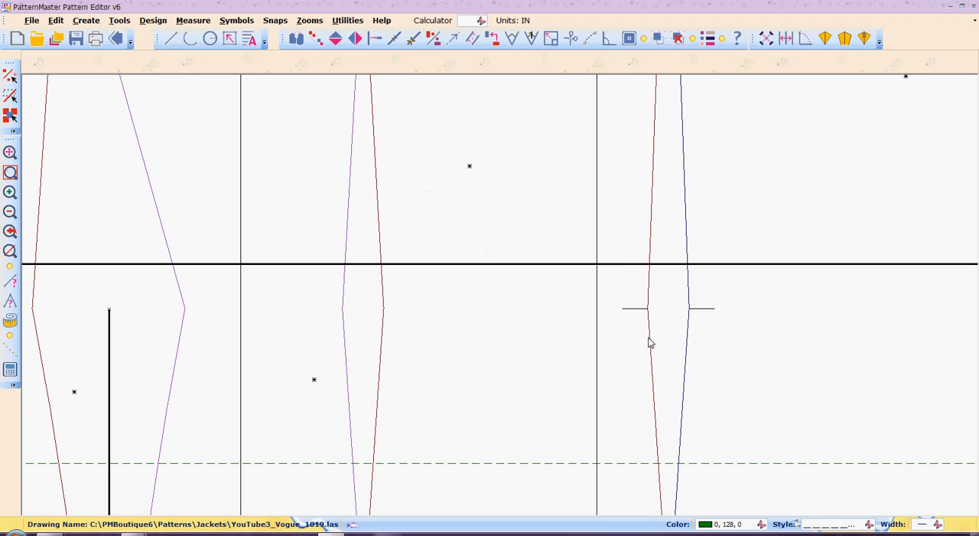
{"action": "left_click", "coordinate": [623, 266]}
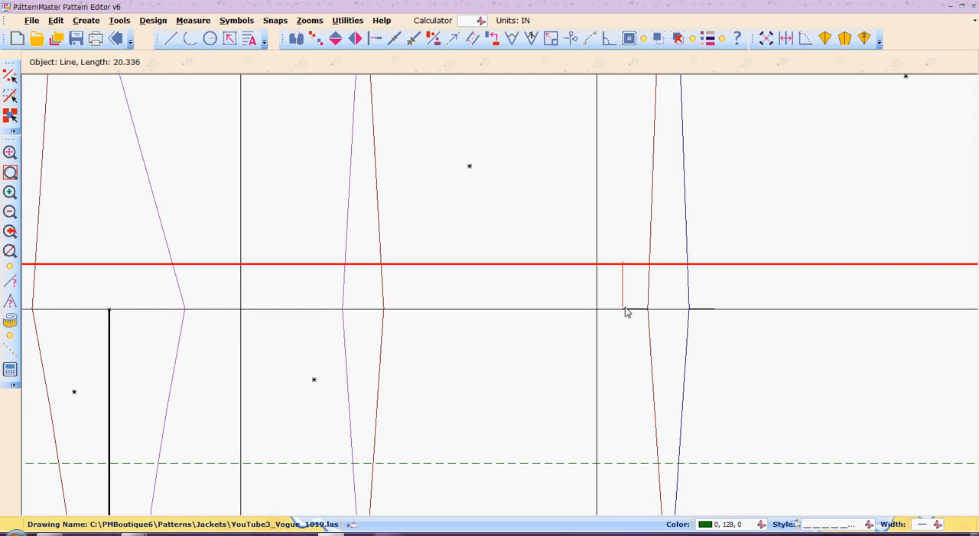
{"action": "left_click", "coordinate": [626, 310]}
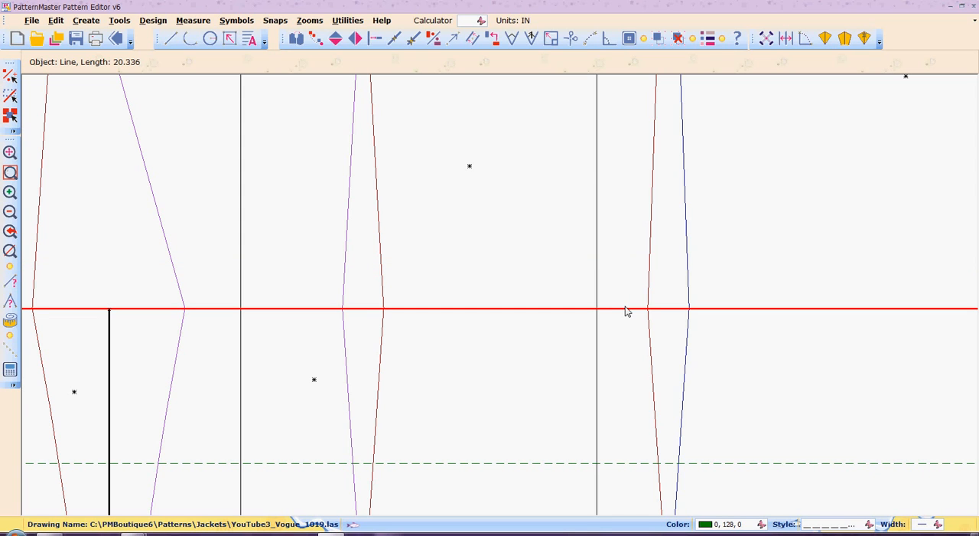
{"action": "key", "text": "Home"}
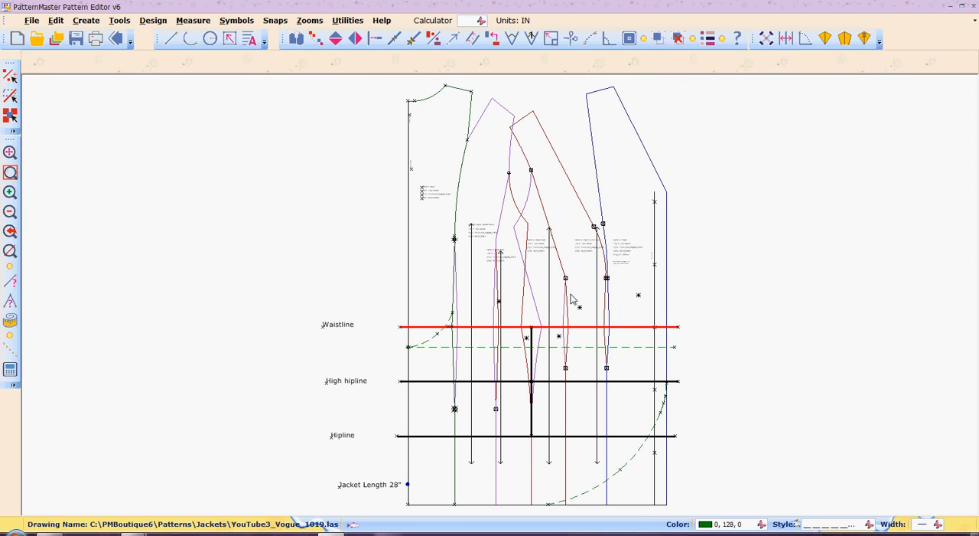
- Ungroup the side front and side back pieces that meet at the side seam
{"action": "left_click", "coordinate": [264, 156]}
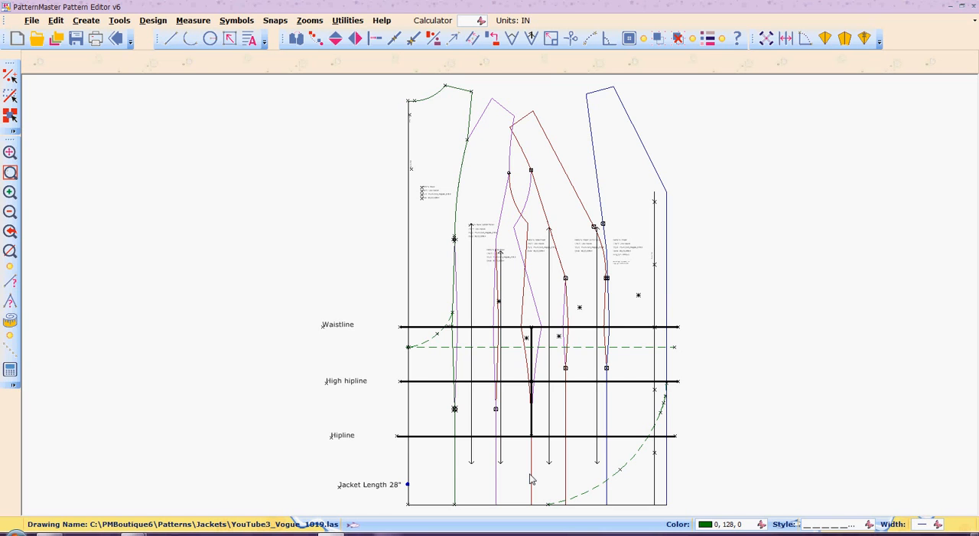
{"action": "key", "text": "e"}
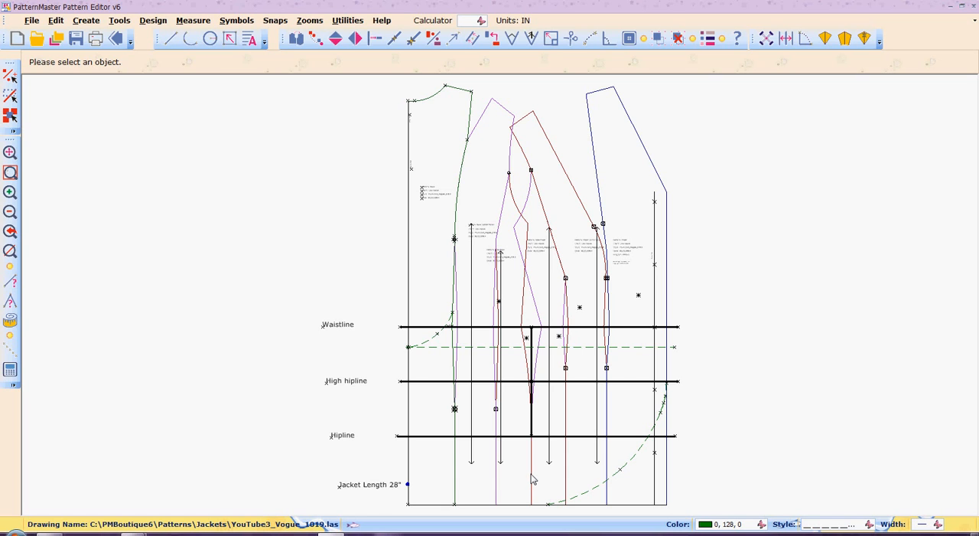
{"action": "left_click", "coordinate": [531, 472]}
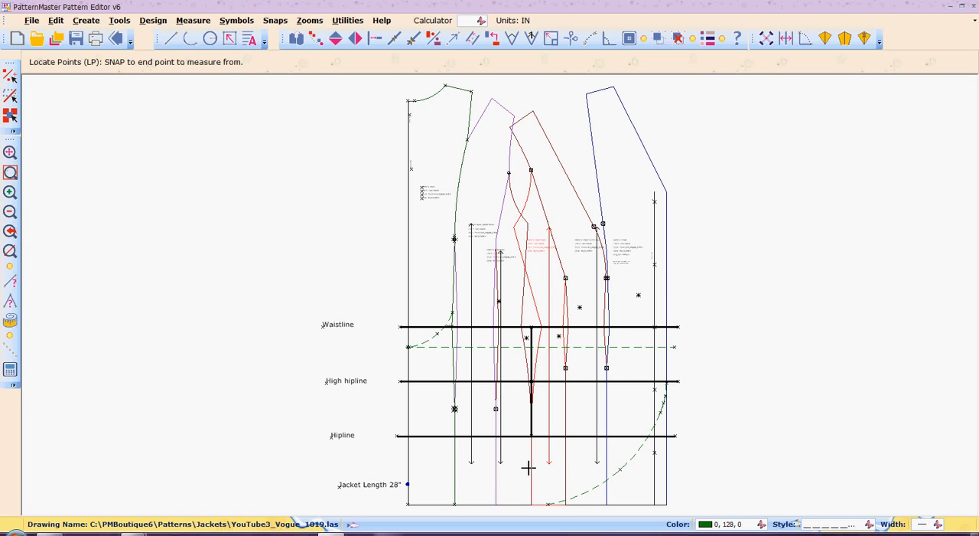
{"action": "left_click", "coordinate": [678, 38]}
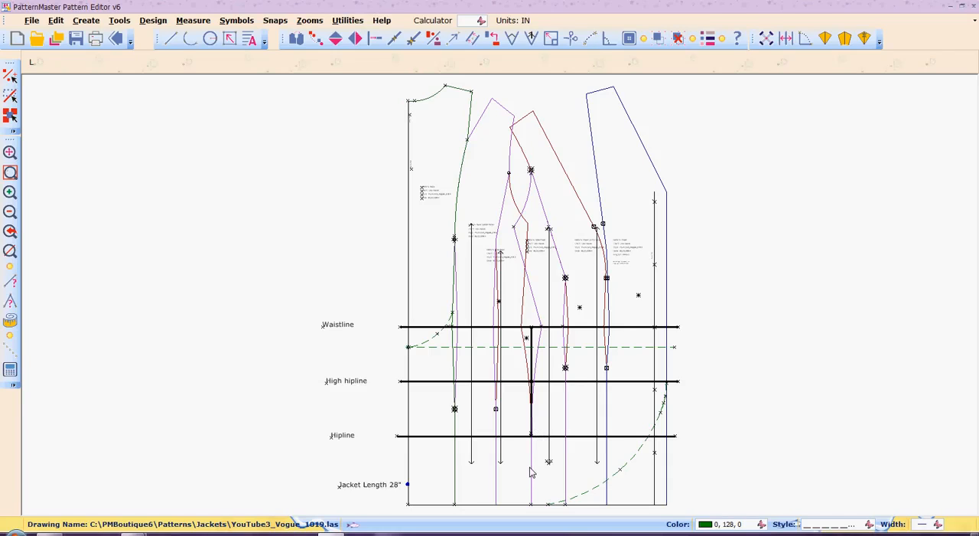
{"action": "key", "text": "p"}
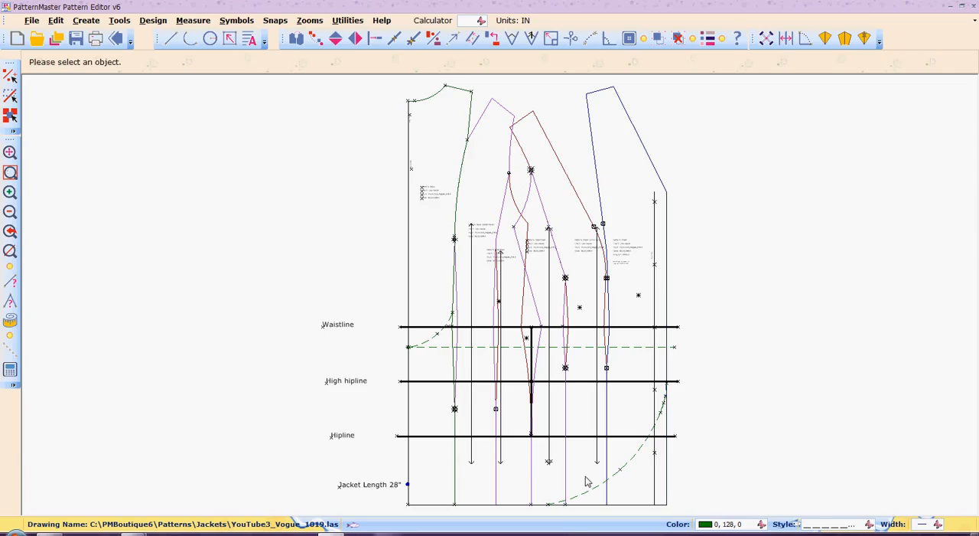
{"action": "left_click", "coordinate": [533, 476]}
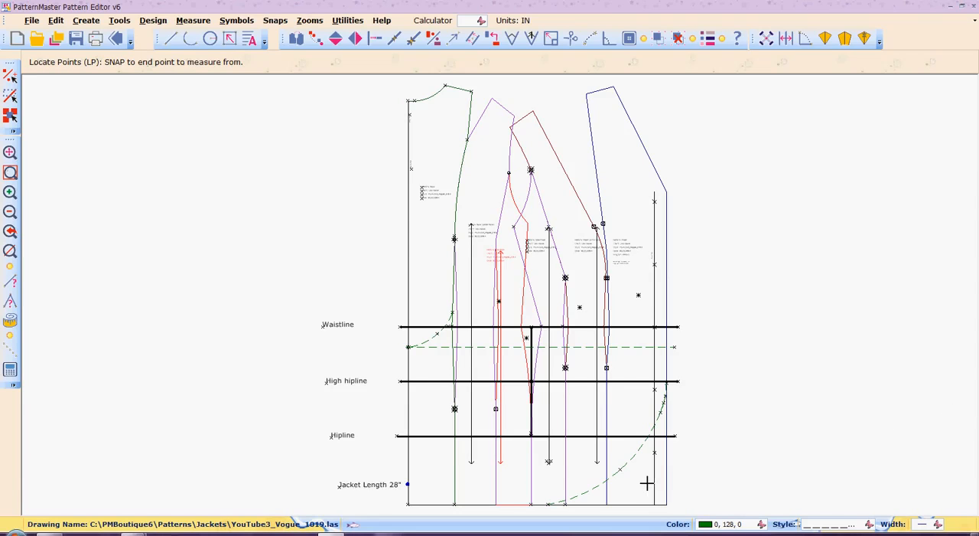
{"action": "left_click", "coordinate": [679, 40]}
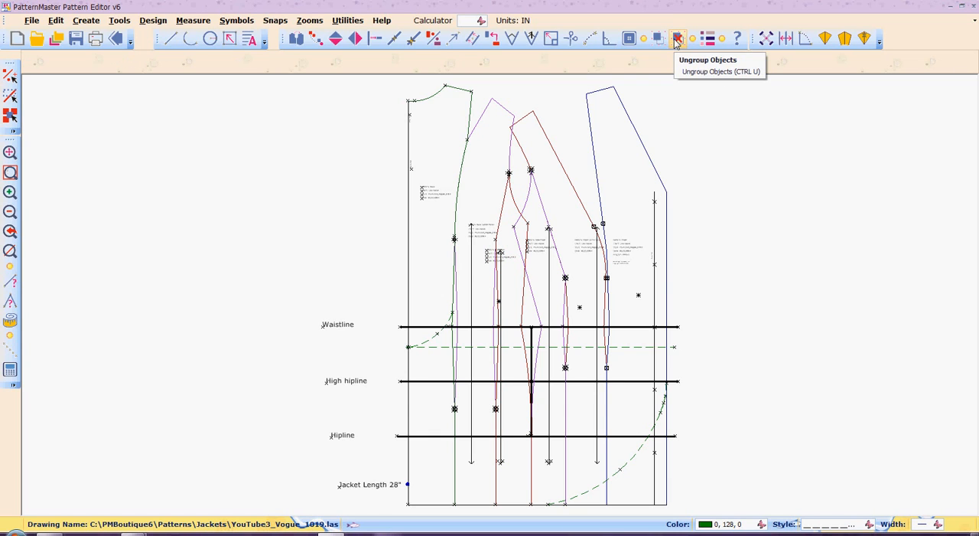
{"action": "left_click", "coordinate": [680, 40]}
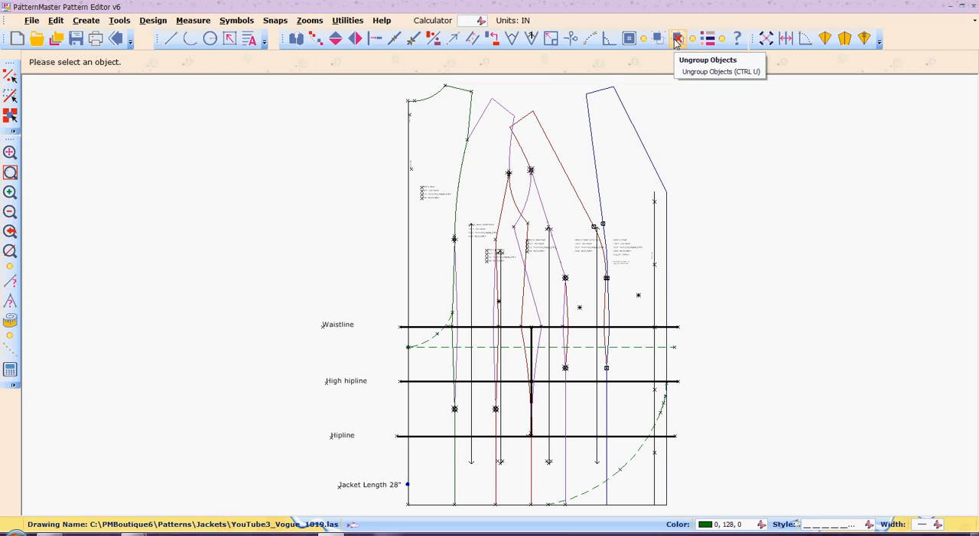
- Try to locate a single point 4 inches up from the hem end of the side seam's lower line
{"action": "left_click", "coordinate": [532, 478]}
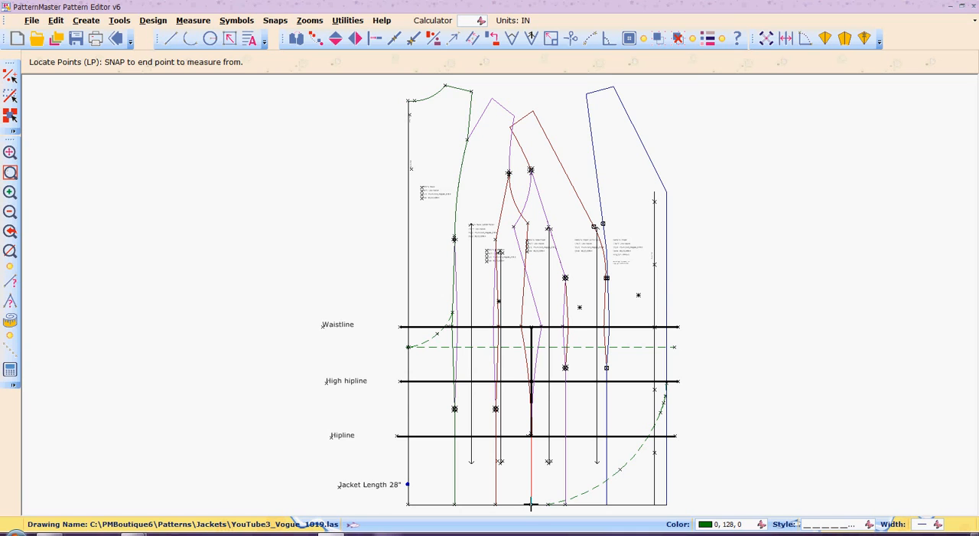
{"action": "left_click", "coordinate": [531, 504]}
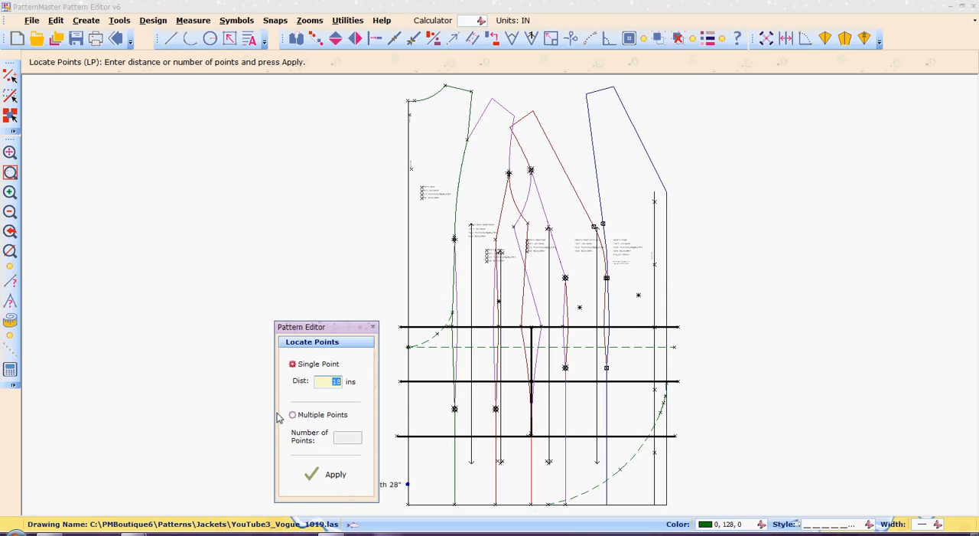
{"action": "type", "text": "4"}
{"action": "left_click", "coordinate": [329, 475]}
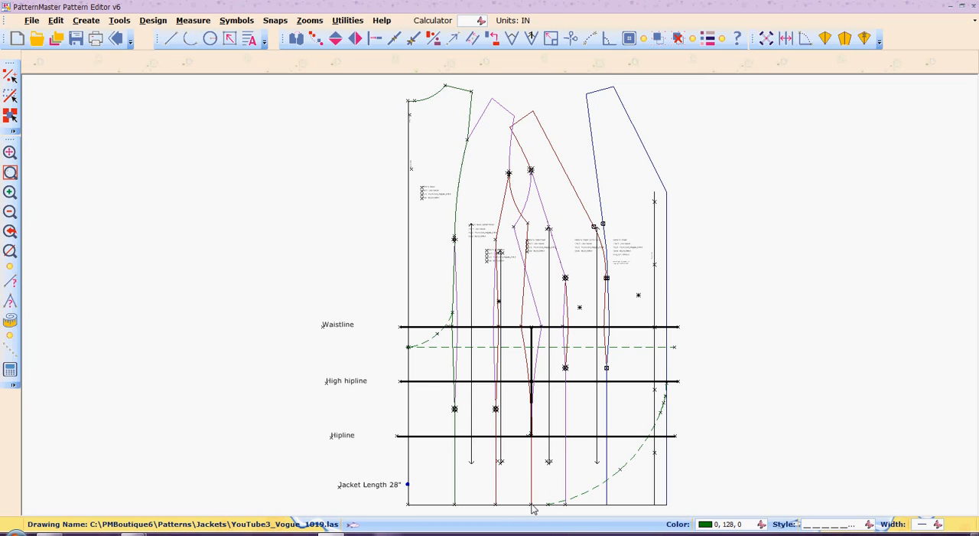
- Measure the distance along the side seam from the waistline down to the hem
{"action": "key", "text": "m"}
{"action": "key", "text": "s"}
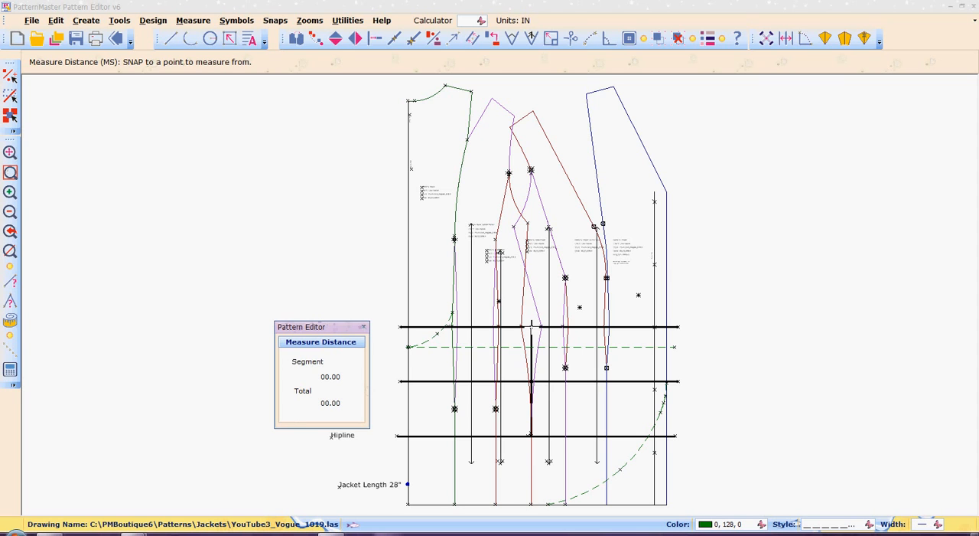
{"action": "right_click", "coordinate": [532, 326]}
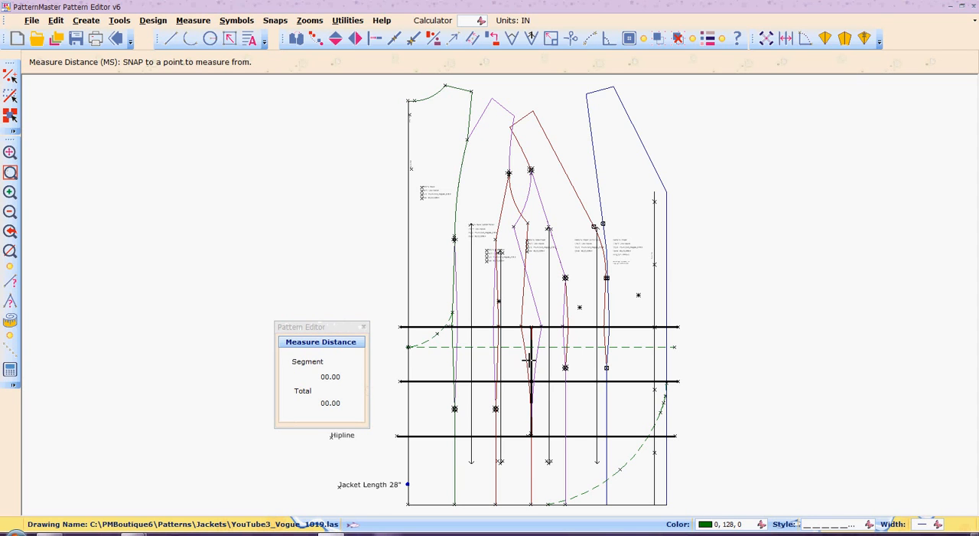
{"action": "right_click", "coordinate": [530, 505]}
{"action": "left_click", "coordinate": [365, 330]}
{"action": "left_click", "coordinate": [365, 330]}
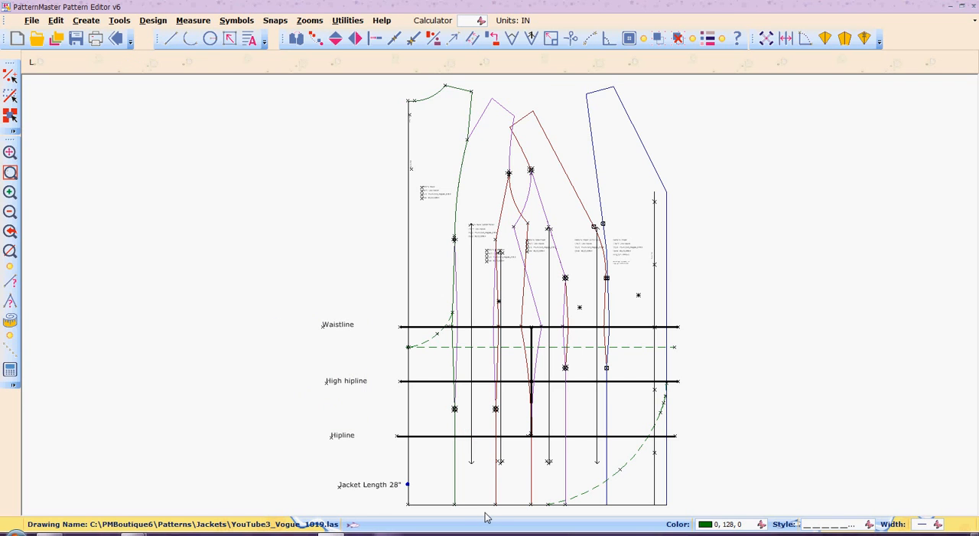
- Retry locating the 4-inch point on the side seam, measuring again from its hem end
{"action": "left_click", "coordinate": [531, 479]}
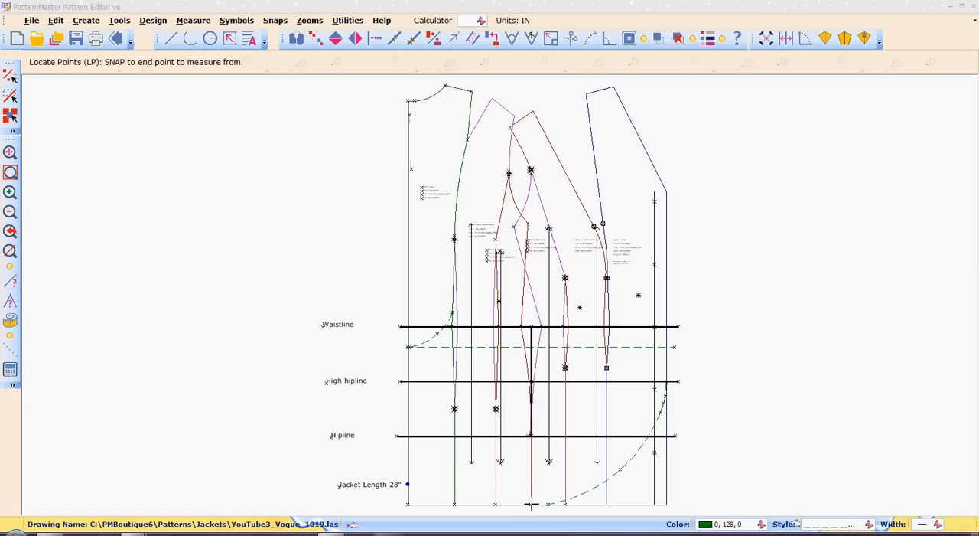
{"action": "left_click", "coordinate": [531, 504]}
{"action": "left_click", "coordinate": [324, 473]}
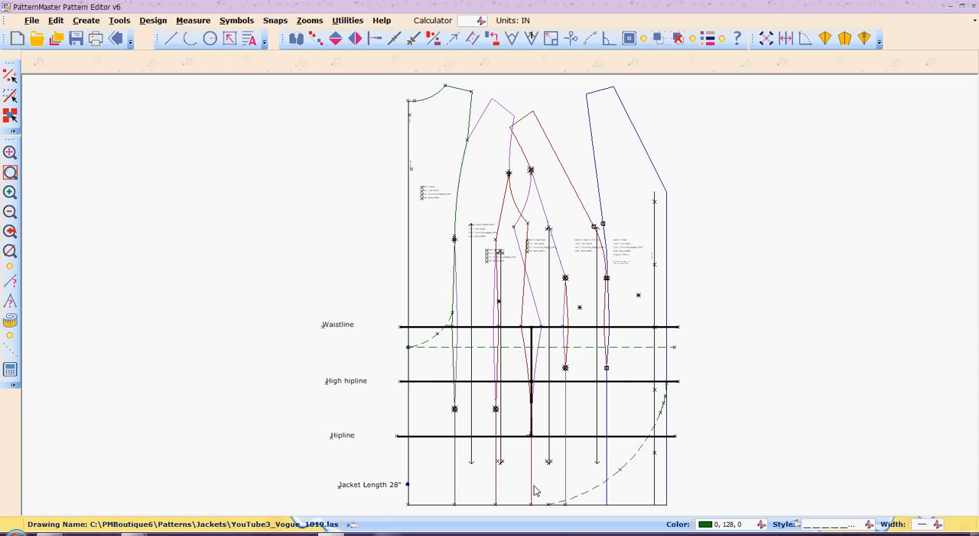
- Locate a single point on the side seam 4 inches below the hipline
{"action": "right_click", "coordinate": [534, 486]}
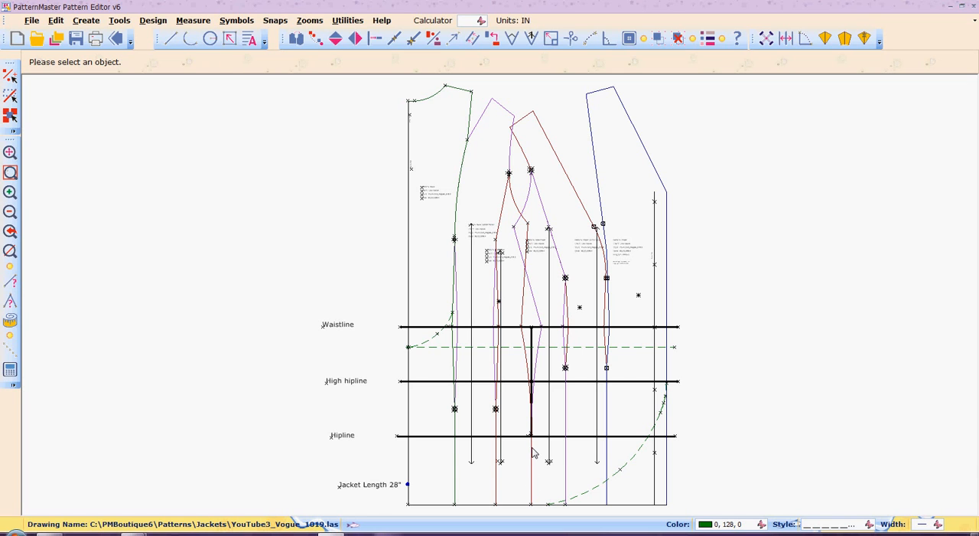
{"action": "left_click", "coordinate": [531, 447]}
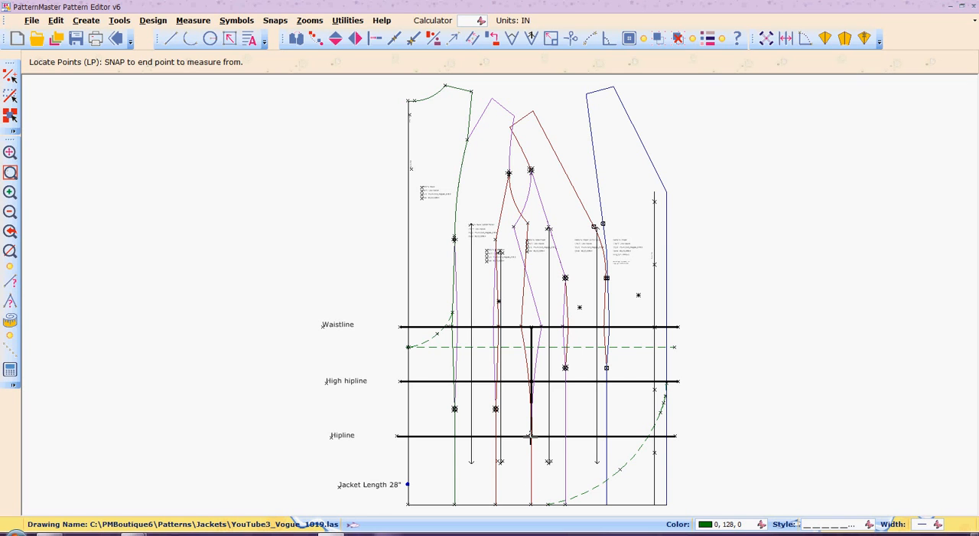
{"action": "left_click", "coordinate": [530, 435]}
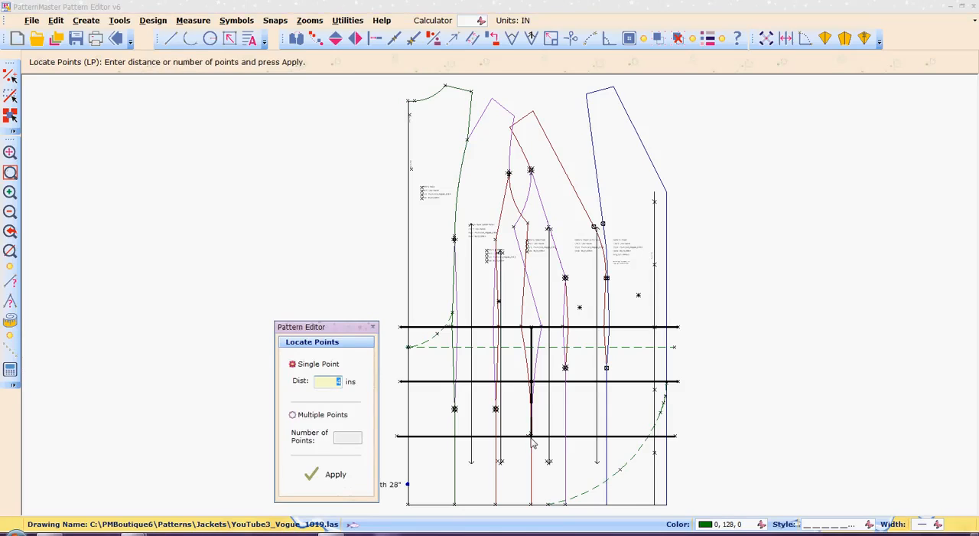
{"action": "left_click", "coordinate": [334, 476]}
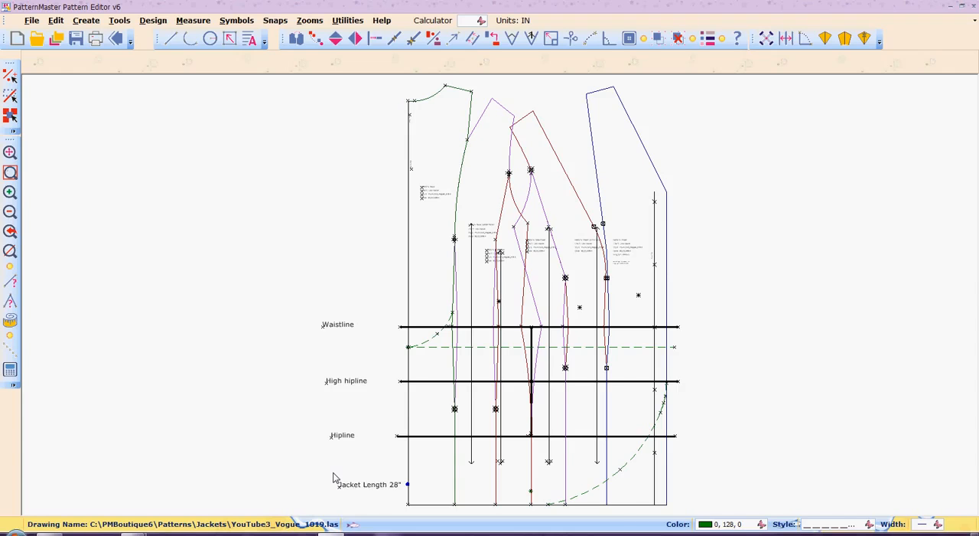
- Copy the hipline reference line straight down to the new point on the side seam as a jacket length line
{"action": "left_click", "coordinate": [434, 443]}
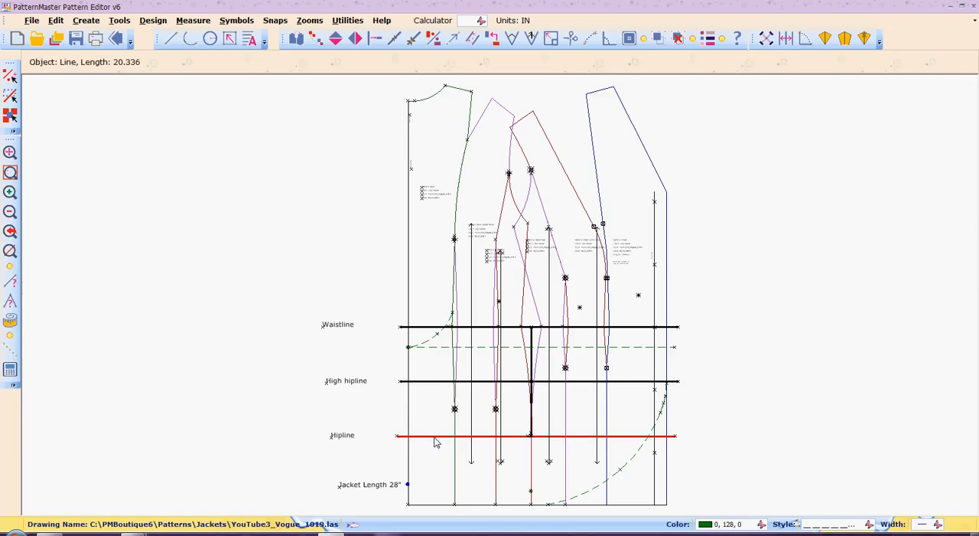
{"action": "key", "text": "c"}
{"action": "key", "text": "o"}
{"action": "key", "text": "Return"}
{"action": "left_click", "coordinate": [433, 436]}
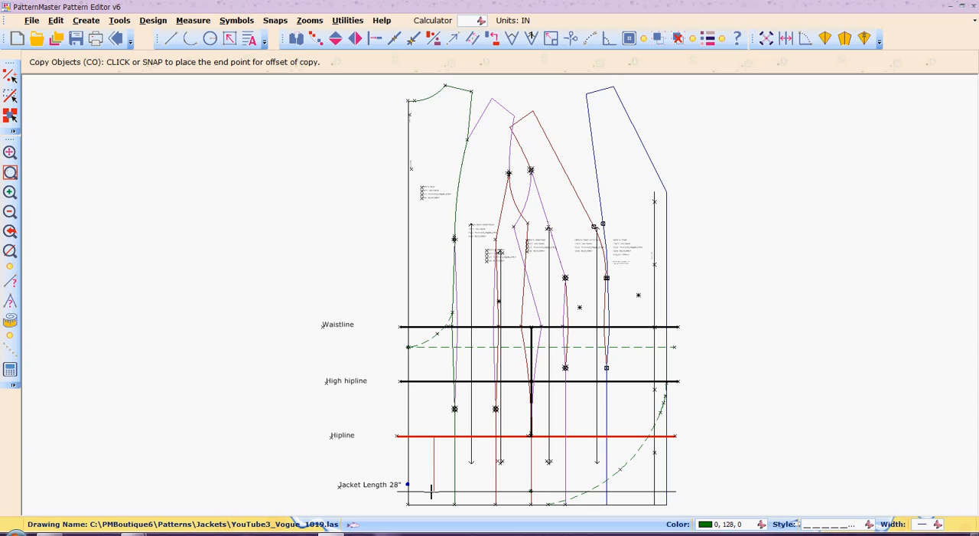
{"action": "left_click", "coordinate": [431, 490]}
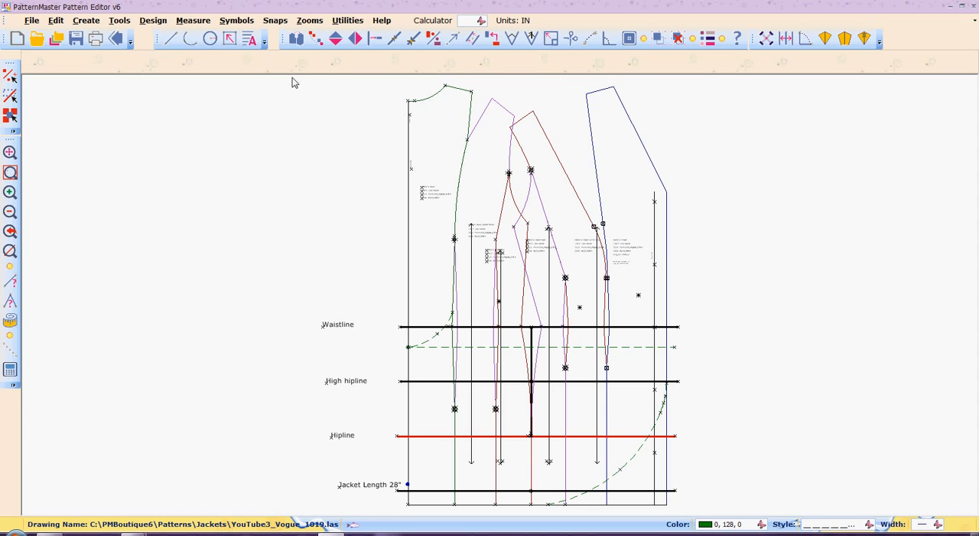
- Measure the center back length from the neckline down to the new jacket length line
{"action": "key", "text": "m"}
{"action": "key", "text": "s"}
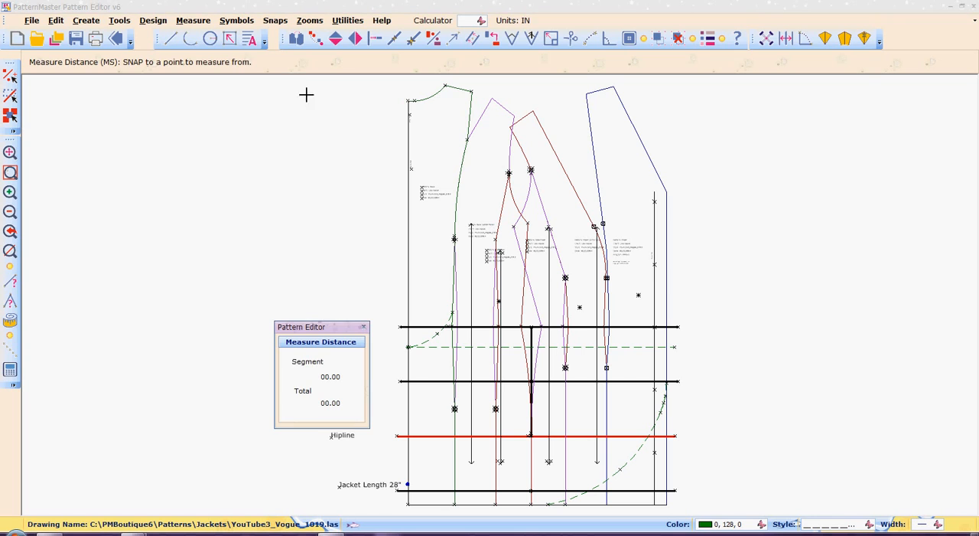
{"action": "right_click", "coordinate": [408, 100]}
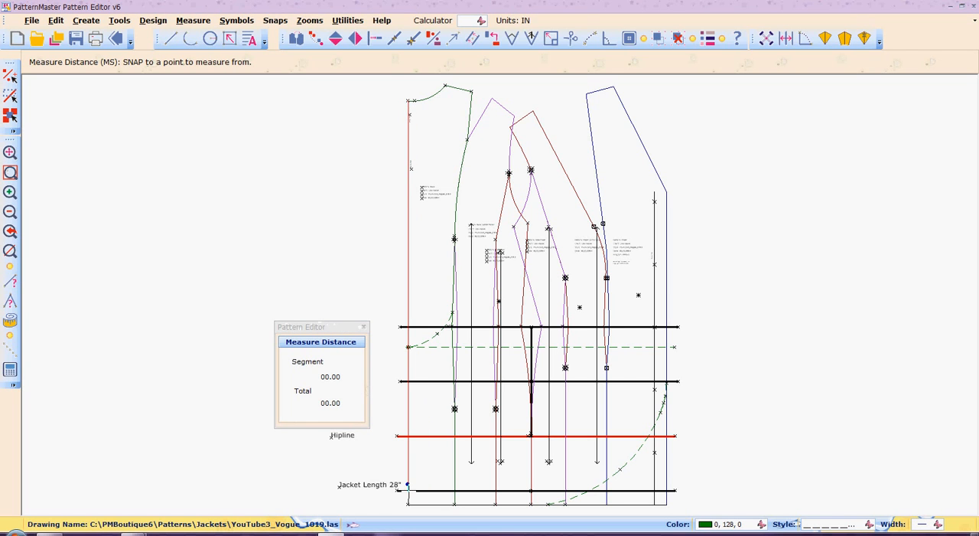
{"action": "right_click", "coordinate": [407, 484]}
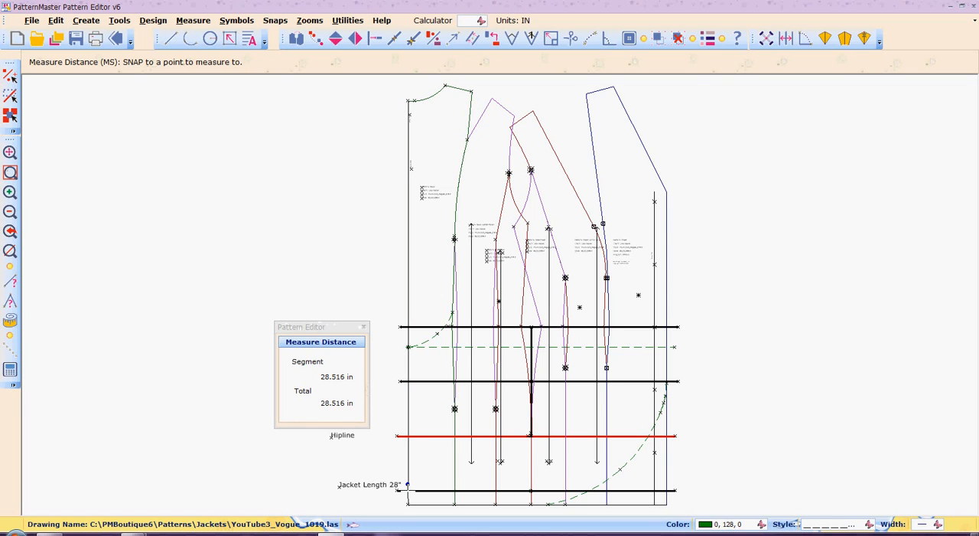
{"action": "left_click", "coordinate": [365, 329]}
{"action": "left_click", "coordinate": [363, 327]}
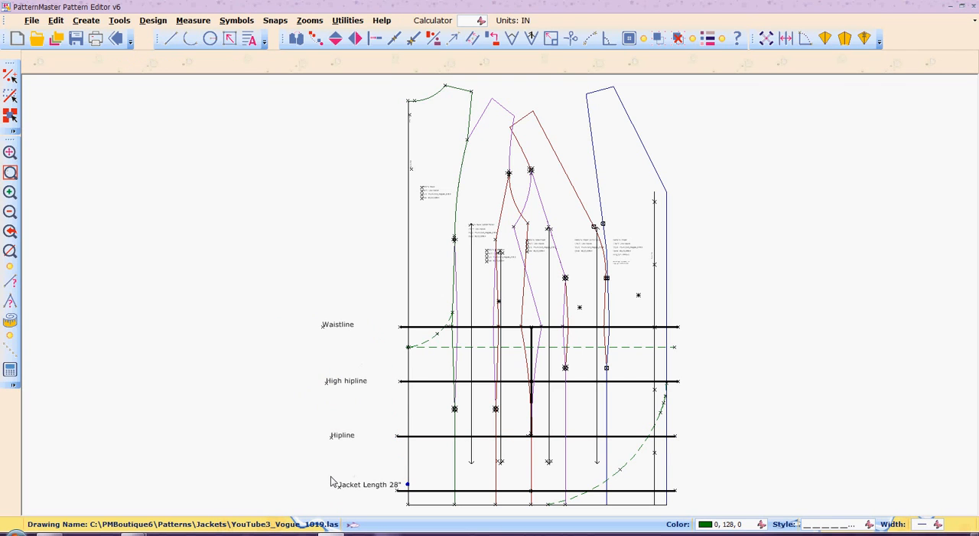
- Change the jacket length label to 'Jacket Length 28 1/2"' and move it beside the new length line
{"action": "left_click_drag", "start_coordinate": [331, 475], "coordinate": [387, 497]}
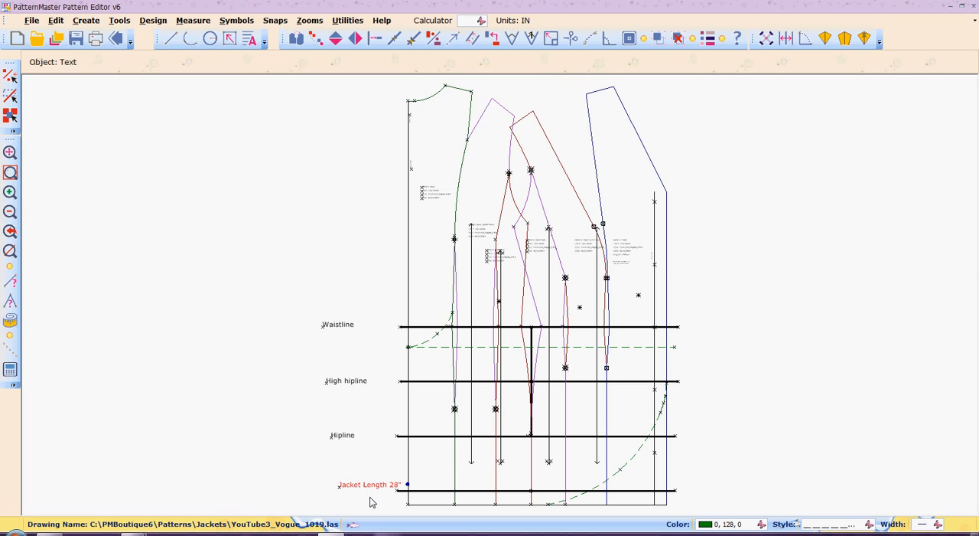
{"action": "left_click", "coordinate": [266, 42]}
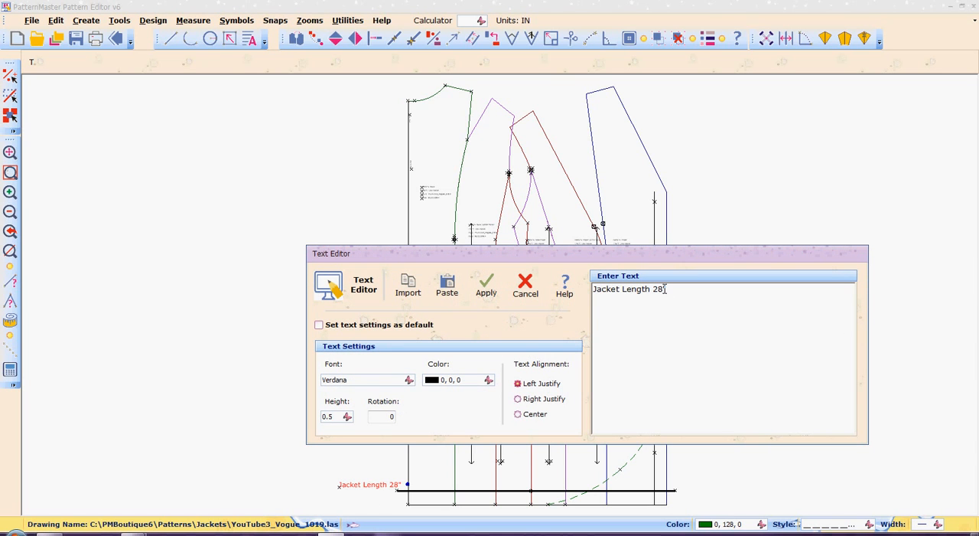
{"action": "type", "text": "1/2"}
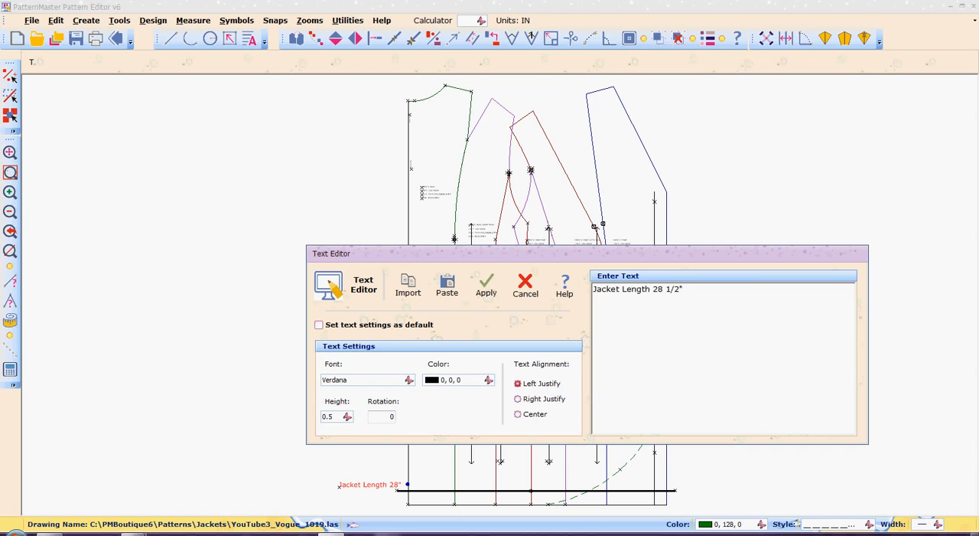
{"action": "left_click", "coordinate": [485, 287]}
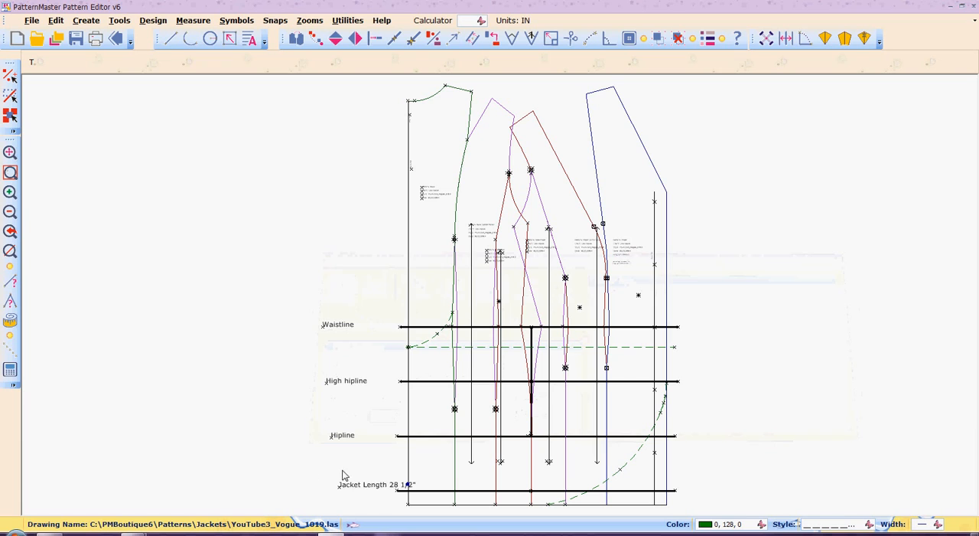
{"action": "left_click_drag", "start_coordinate": [328, 466], "coordinate": [345, 495]}
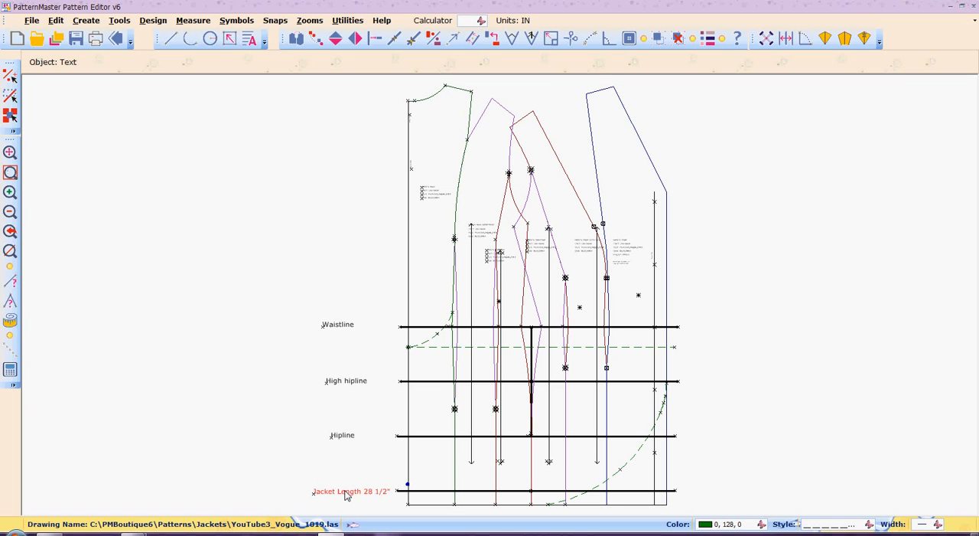
- Shift the center back line slightly sideways, away from the length point
{"action": "key", "text": "z"}
{"action": "key", "text": "w"}
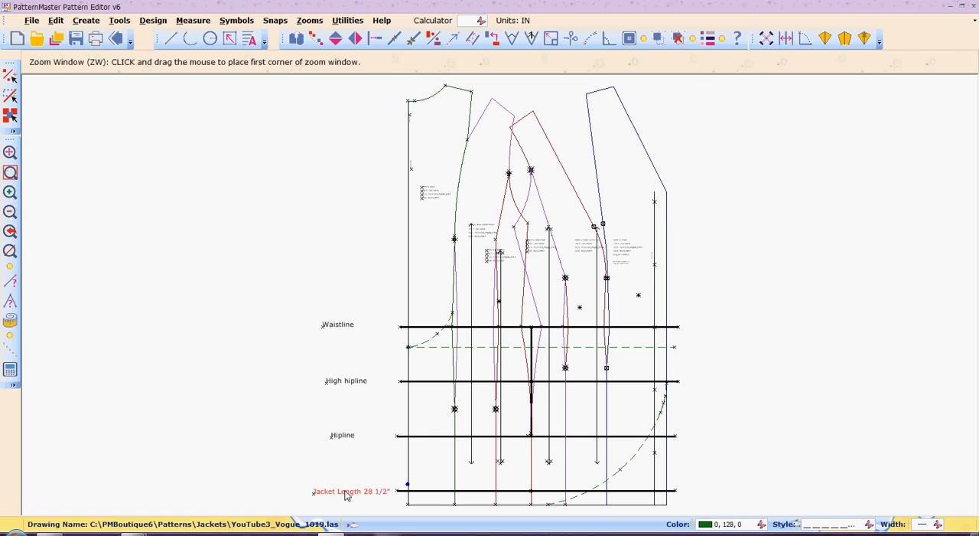
{"action": "left_click", "coordinate": [399, 466]}
{"action": "left_click", "coordinate": [421, 497]}
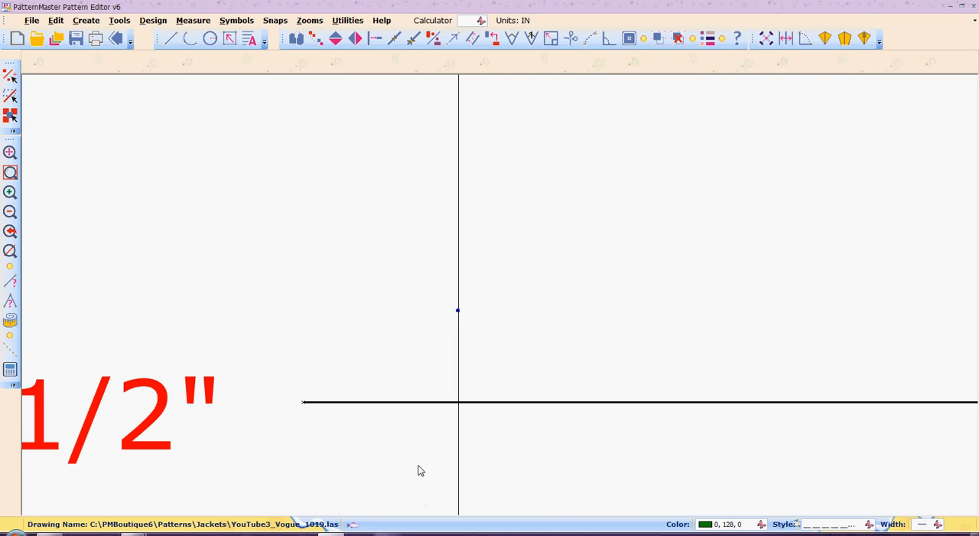
{"action": "left_click", "coordinate": [455, 324]}
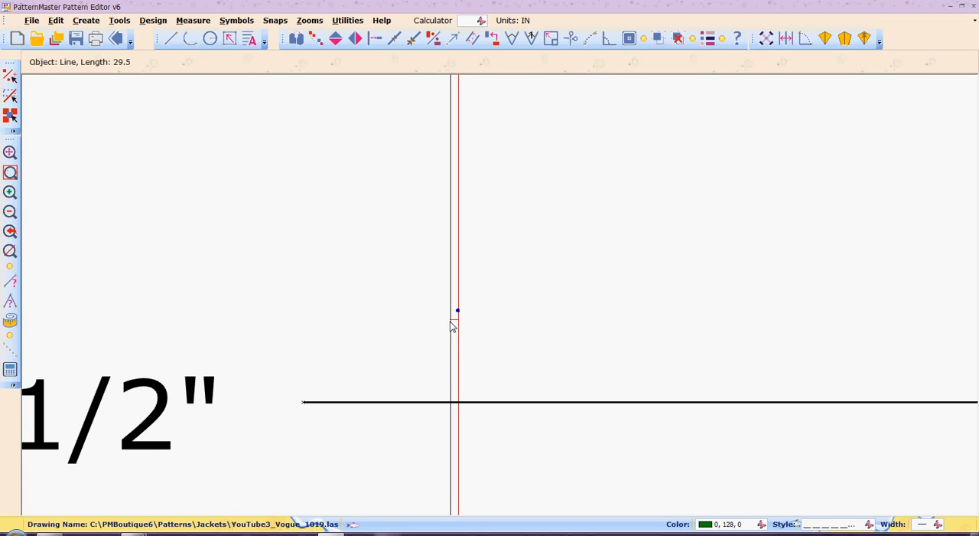
{"action": "left_click", "coordinate": [450, 326]}
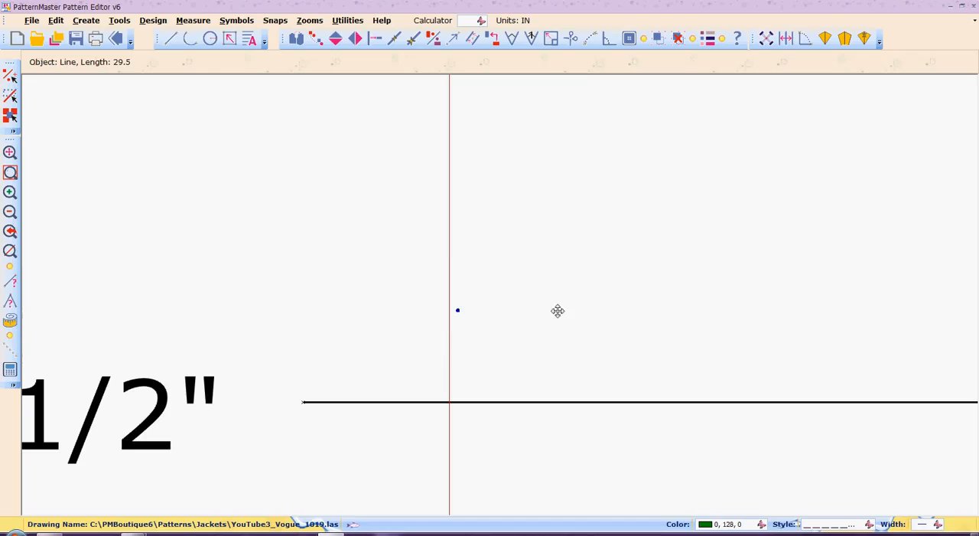
{"action": "left_click", "coordinate": [258, 360]}
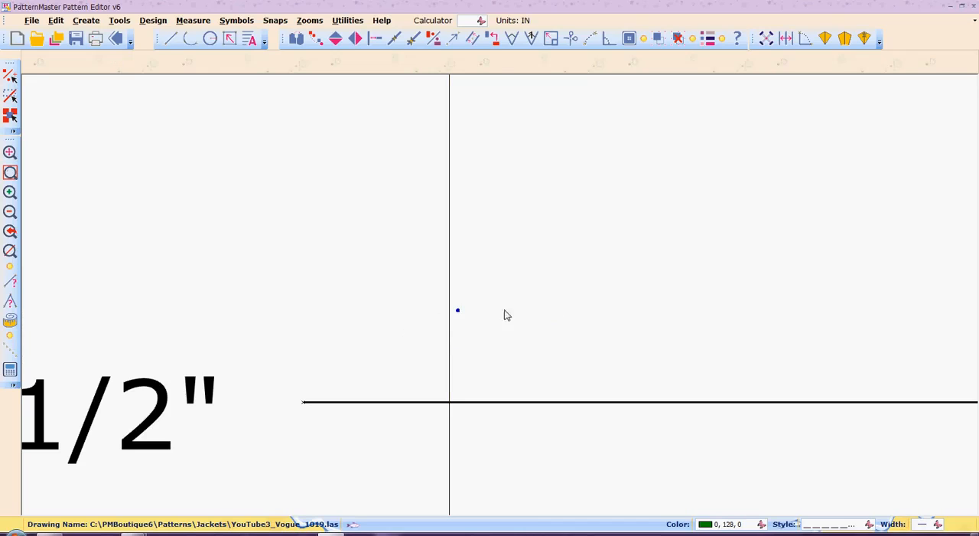
- Move the length point down onto the intersection of the center back line and the jacket length line
{"action": "left_click", "coordinate": [455, 322]}
{"action": "left_click_drag", "start_coordinate": [459, 316], "coordinate": [451, 405]}
{"action": "key", "text": "ctrl+z"}
{"action": "left_click", "coordinate": [461, 313]}
{"action": "left_click_drag", "start_coordinate": [459, 312], "coordinate": [451, 408]}
- Move the center back line sideways so its lower end meets the corner of the bottom hem edge
{"action": "key", "text": "Home"}
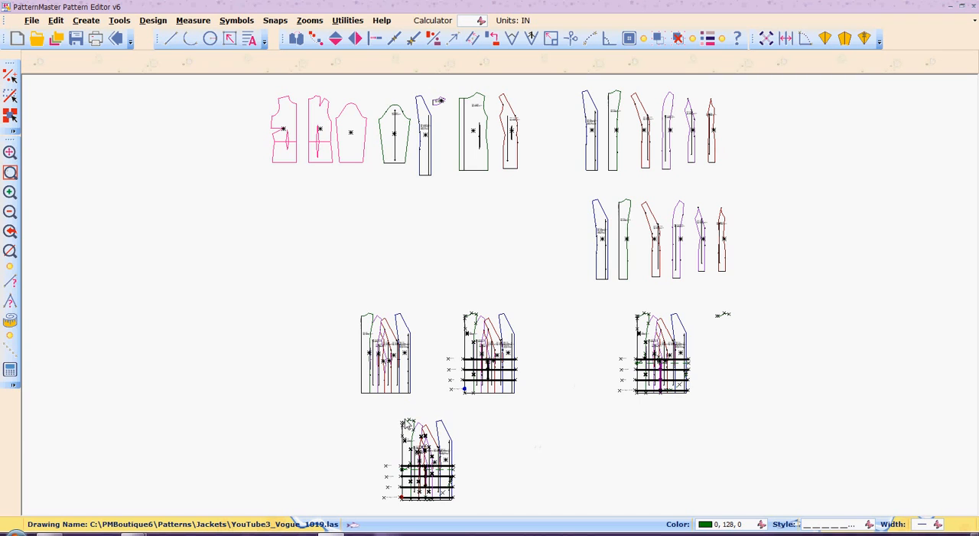
{"action": "left_click_drag", "start_coordinate": [360, 414], "coordinate": [486, 505]}
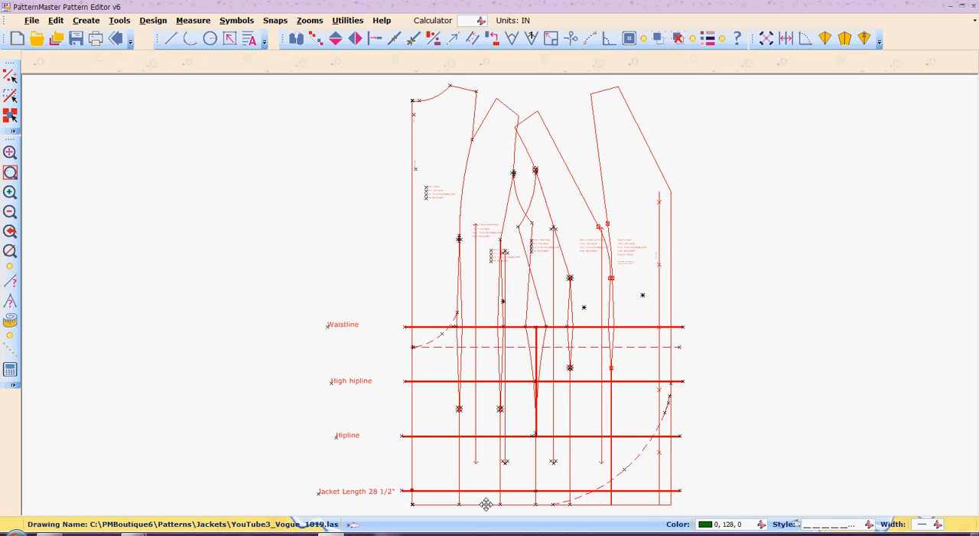
{"action": "left_click", "coordinate": [380, 459]}
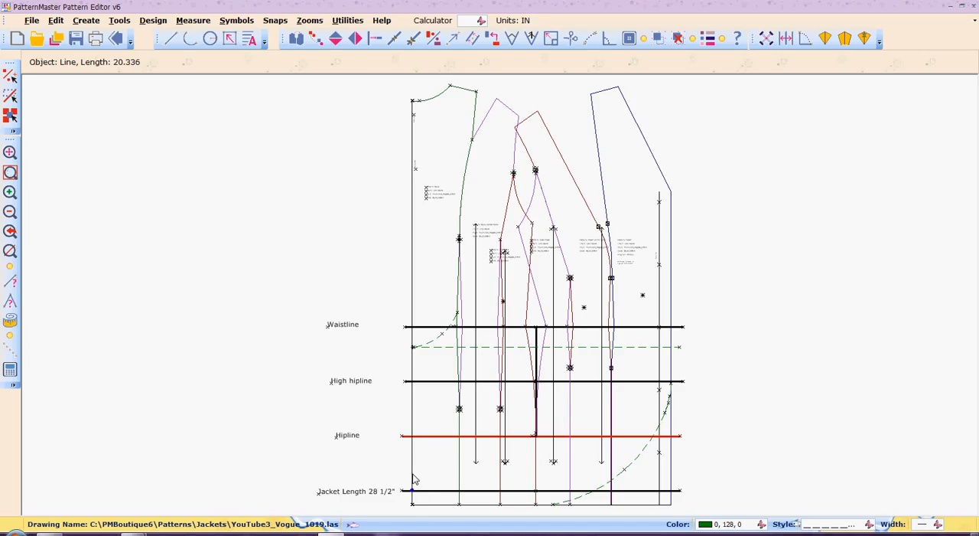
{"action": "key", "text": "z"}
{"action": "key", "text": "w"}
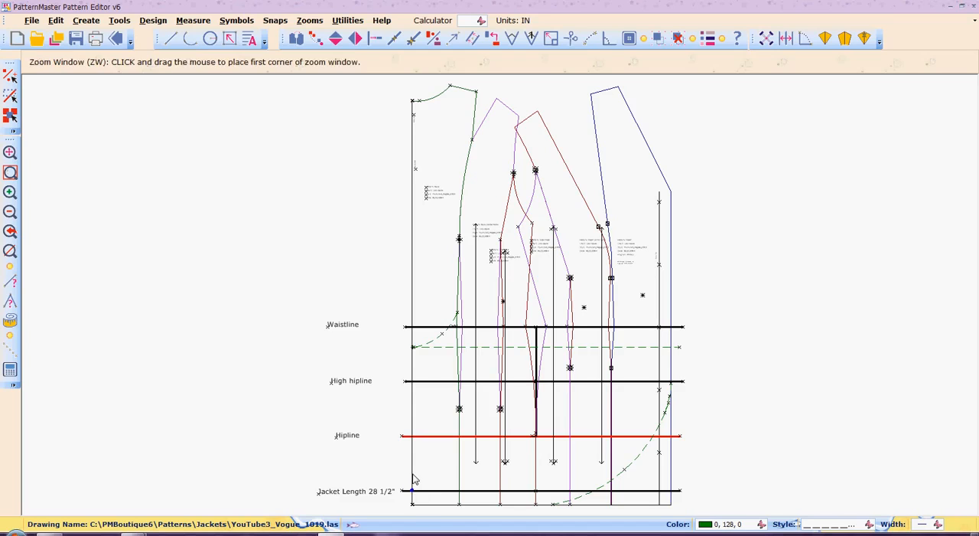
{"action": "left_click", "coordinate": [395, 479]}
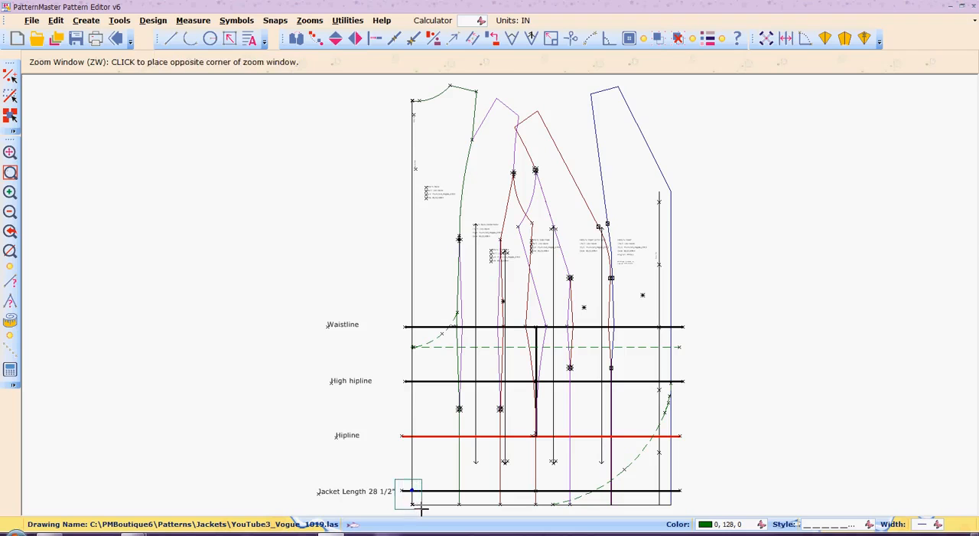
{"action": "left_click", "coordinate": [425, 512]}
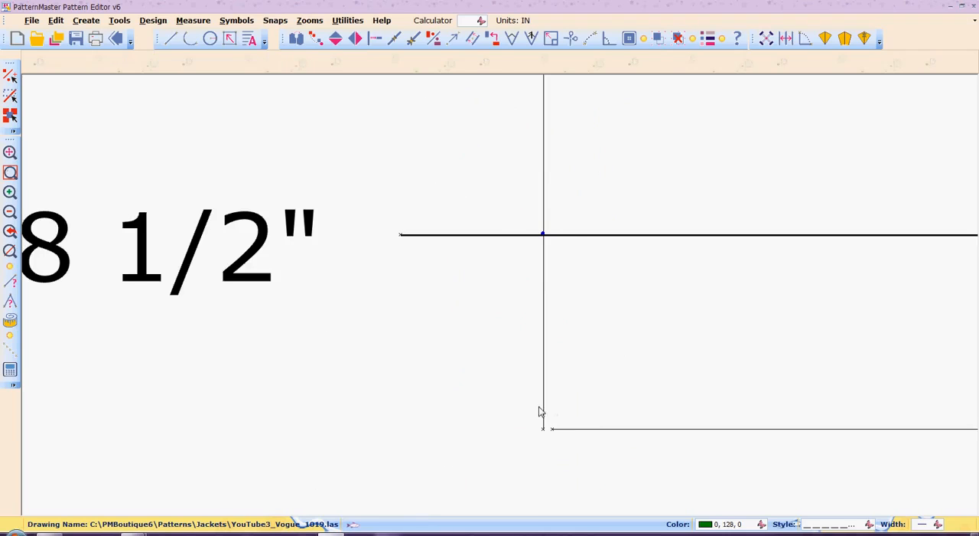
{"action": "left_click", "coordinate": [544, 261]}
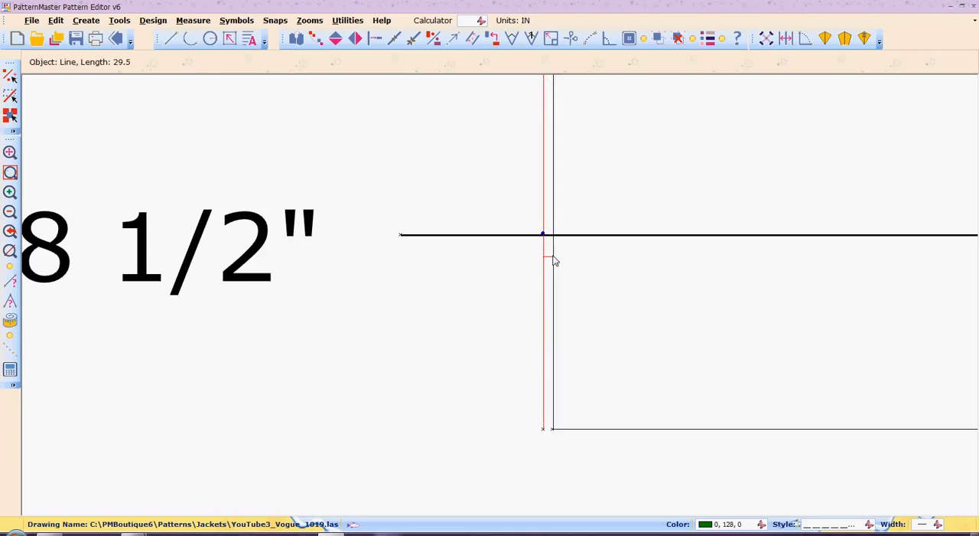
{"action": "left_click", "coordinate": [554, 261]}
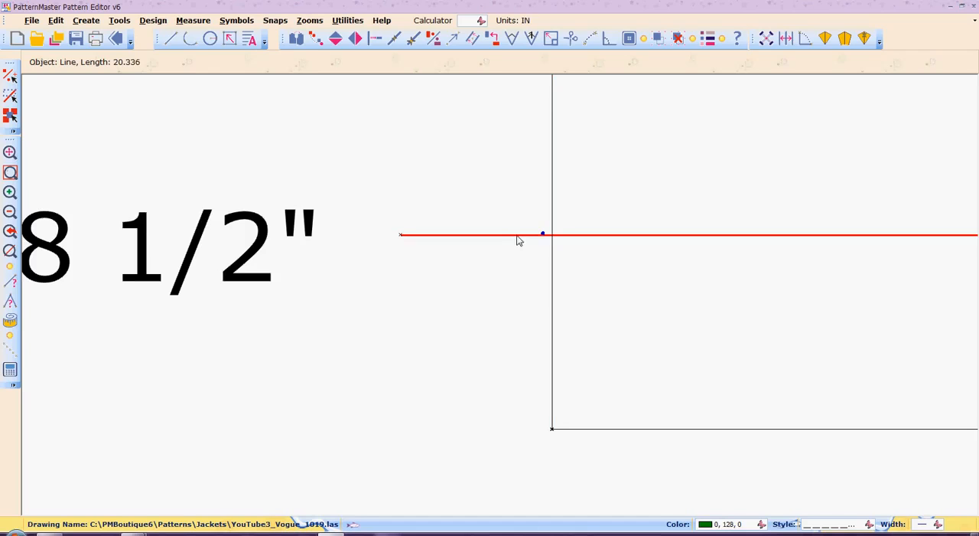
- Nudge the jacket length line slightly down, off the length point
{"action": "left_click", "coordinate": [518, 242]}
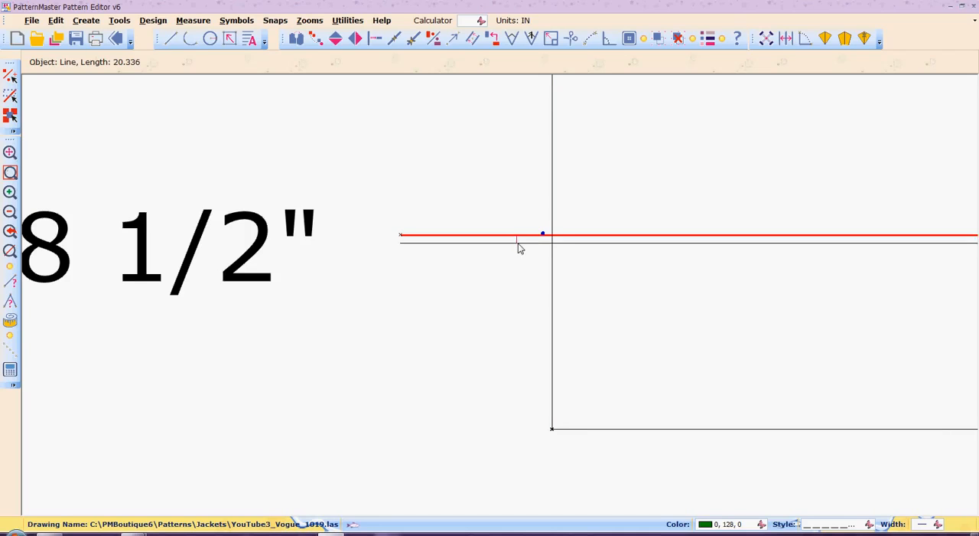
{"action": "left_click", "coordinate": [518, 245]}
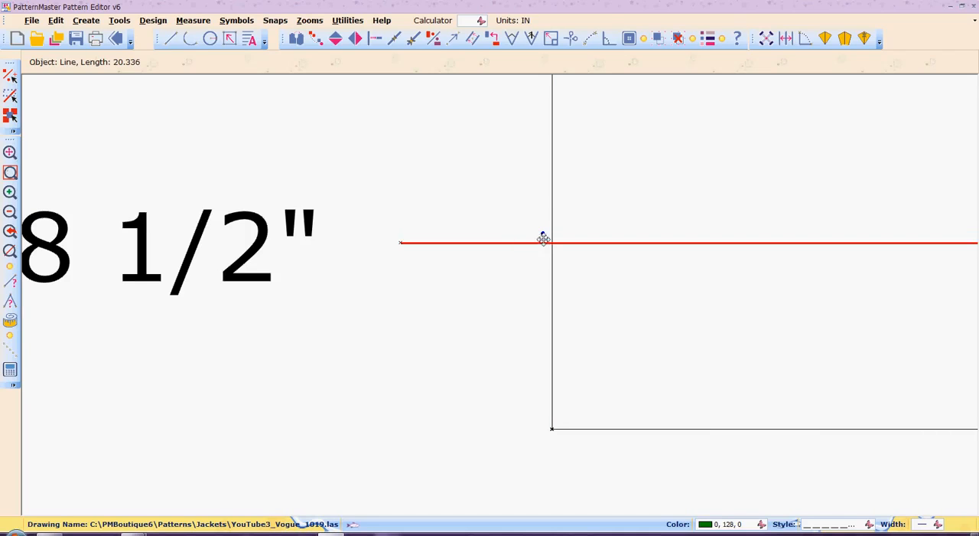
{"action": "left_click", "coordinate": [535, 229]}
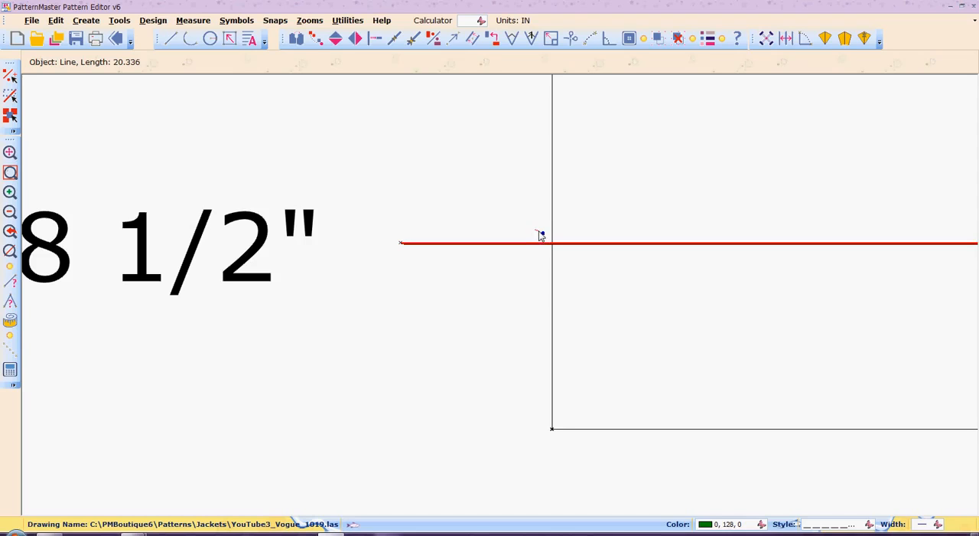
{"action": "left_click", "coordinate": [539, 235]}
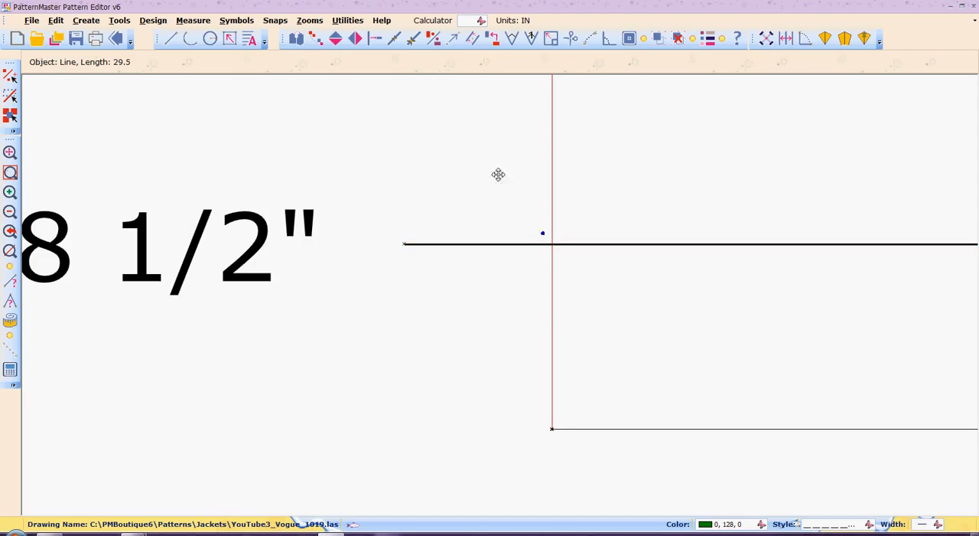
{"action": "right_click", "coordinate": [647, 169]}
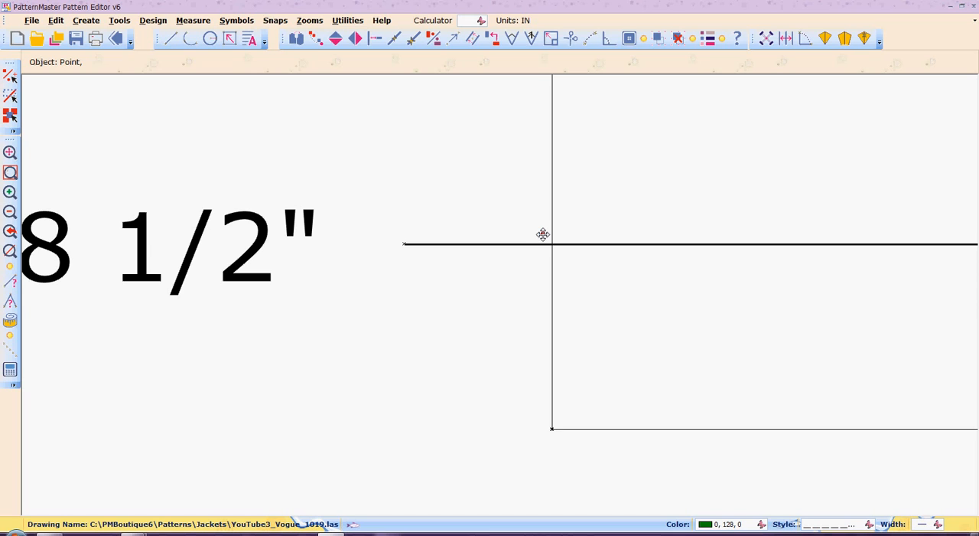
- Move the length point onto the center back line and raise the jacket length line to pass through it
{"action": "left_click", "coordinate": [552, 234]}
{"action": "left_click", "coordinate": [575, 243]}
{"action": "left_click_drag", "start_coordinate": [574, 244], "coordinate": [573, 233]}
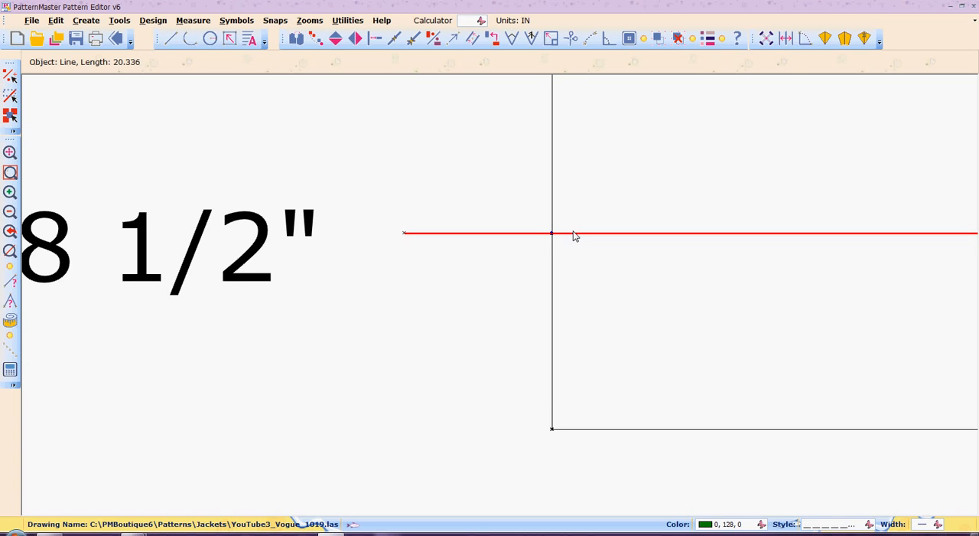
- Examine the whole jacket draft with its reference lines and the jacket length line
{"action": "left_click", "coordinate": [10, 212]}
{"action": "left_click", "coordinate": [10, 213]}
{"action": "left_click", "coordinate": [10, 212]}
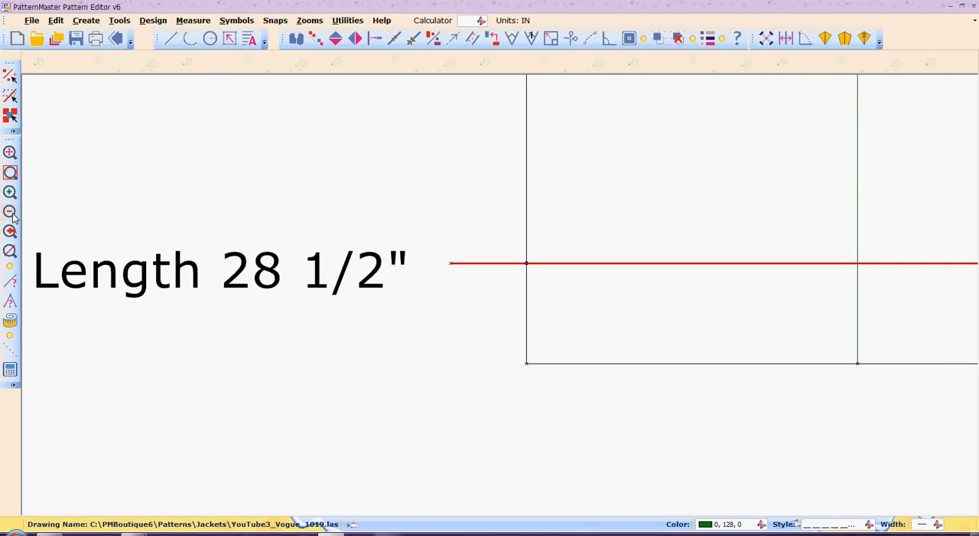
{"action": "left_click", "coordinate": [10, 212]}
{"action": "left_click", "coordinate": [10, 213]}
{"action": "left_click", "coordinate": [10, 213]}
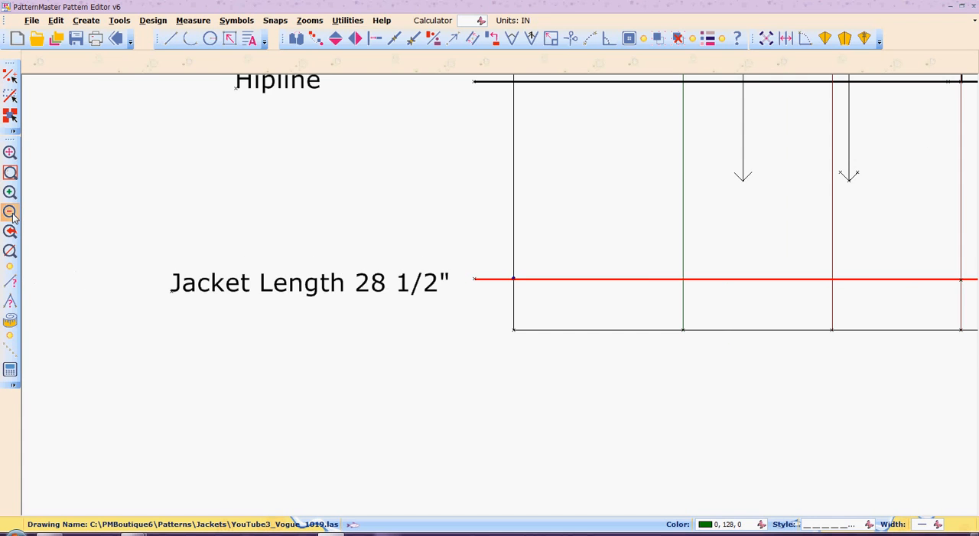
{"action": "left_click", "coordinate": [10, 213]}
{"action": "left_click", "coordinate": [10, 213]}
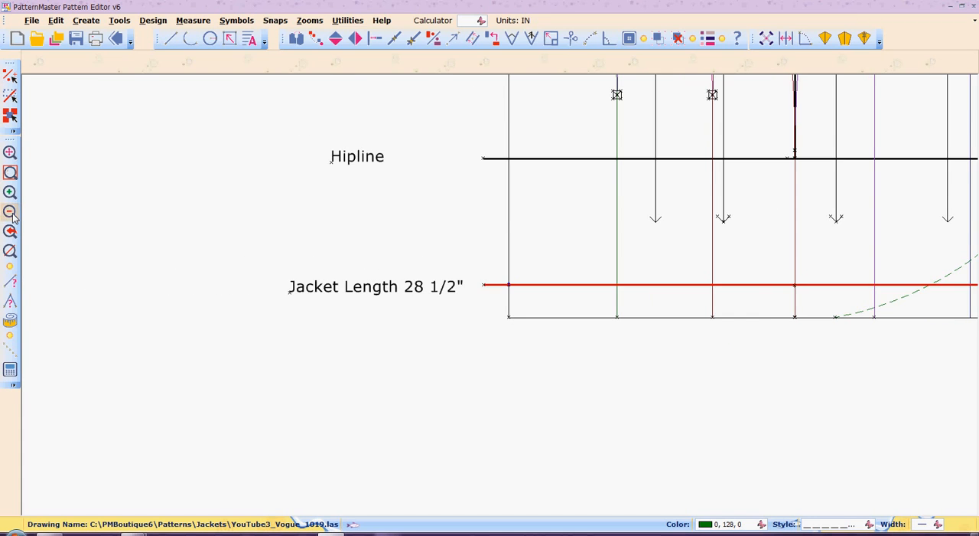
{"action": "left_click", "coordinate": [10, 212]}
{"action": "left_click", "coordinate": [10, 213]}
{"action": "left_click", "coordinate": [10, 213]}
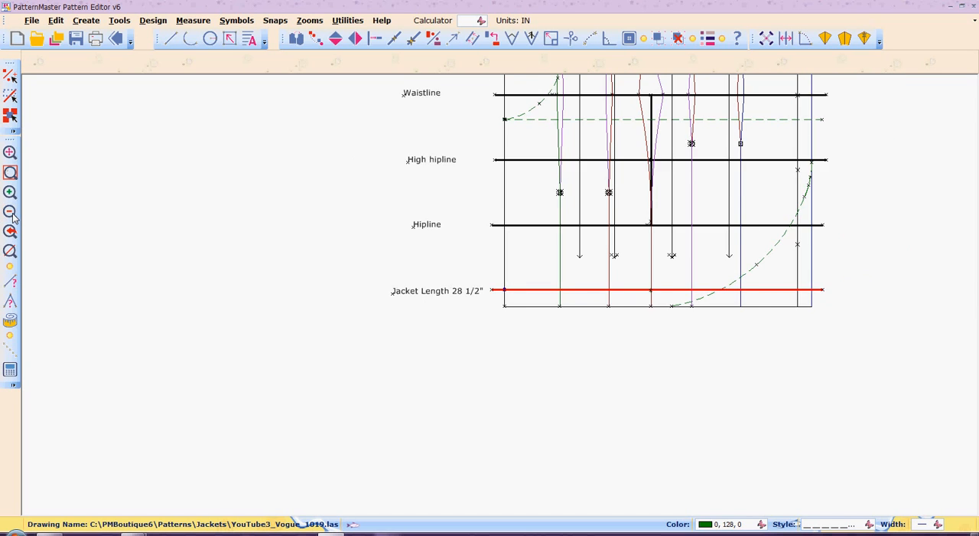
{"action": "left_click", "coordinate": [11, 214]}
{"action": "left_click", "coordinate": [10, 214]}
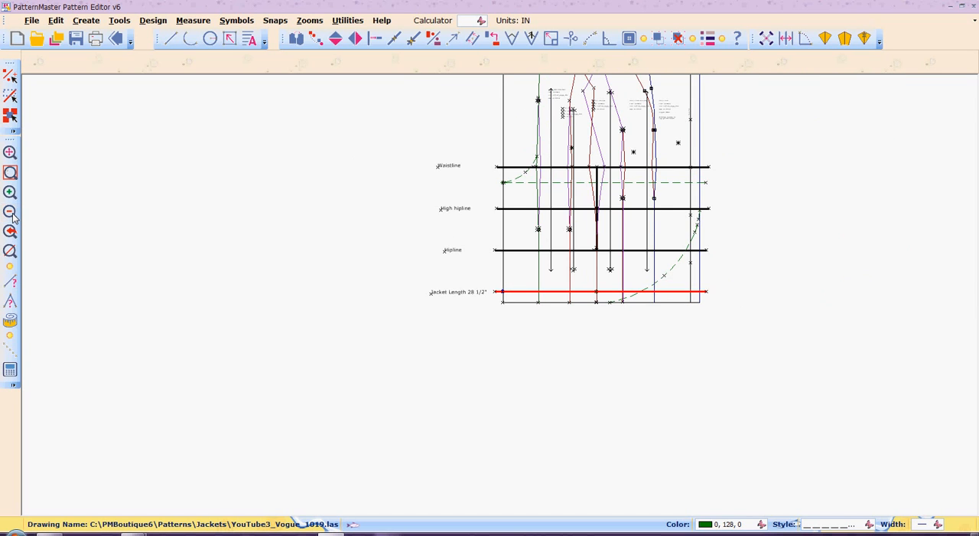
{"action": "left_click", "coordinate": [10, 213]}
{"action": "left_click", "coordinate": [10, 212]}
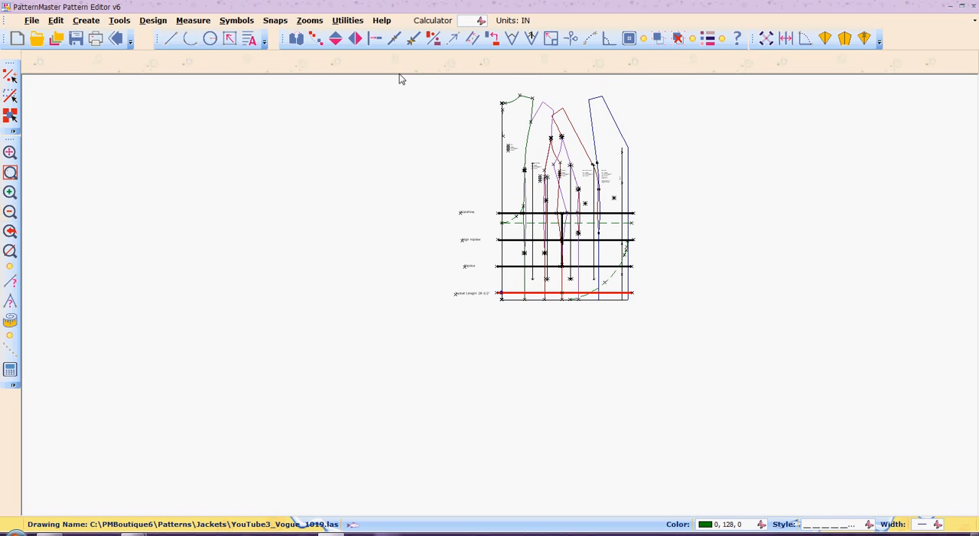
{"action": "left_click_drag", "start_coordinate": [420, 84], "coordinate": [721, 337]}
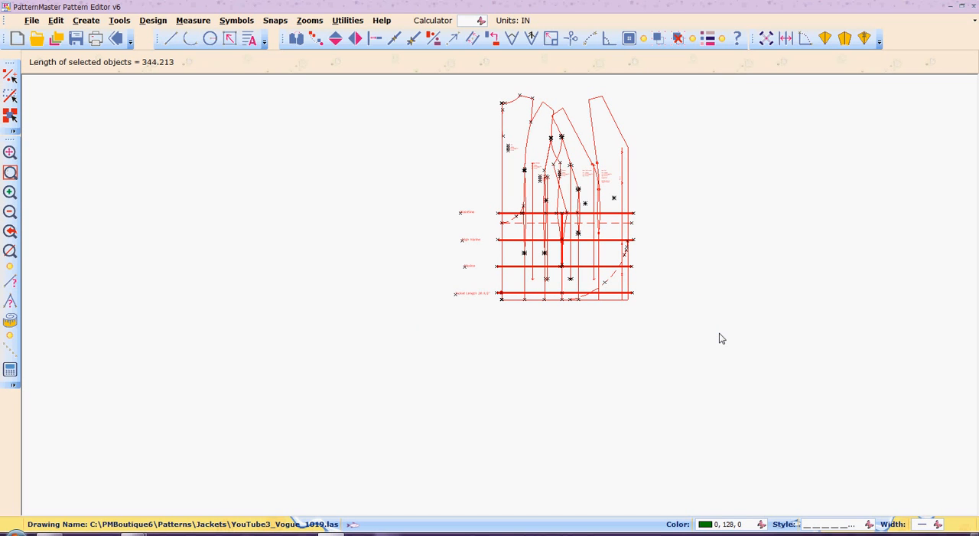
{"action": "key", "text": "Home"}
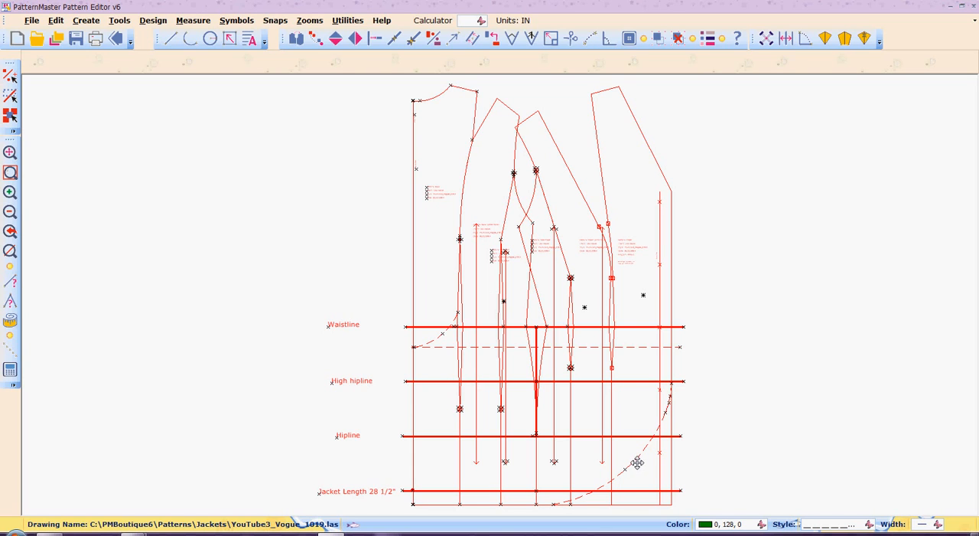
{"action": "left_click", "coordinate": [637, 462]}
{"action": "left_click", "coordinate": [776, 389]}
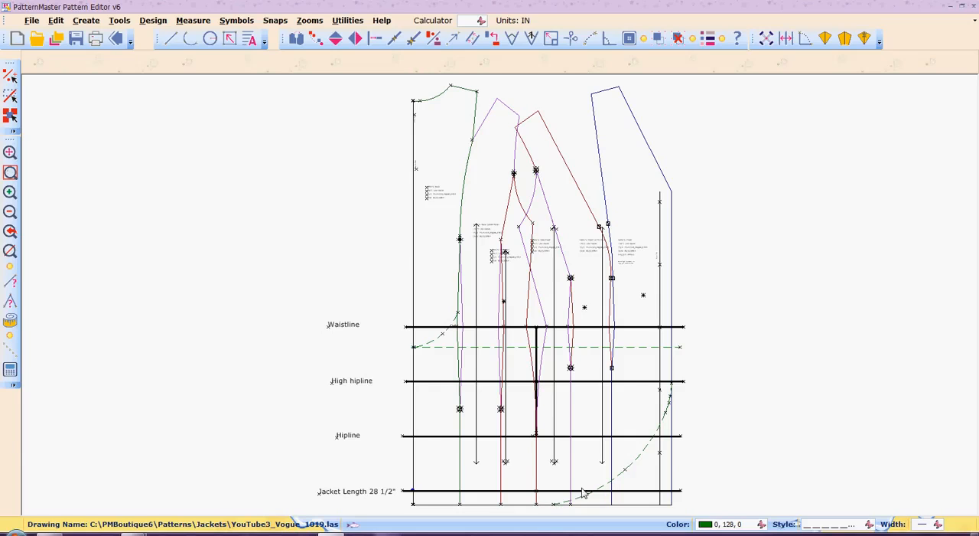
- Move the lower endpoint of the dashed front hem curve up close to the jacket length line
{"action": "left_click", "coordinate": [634, 468]}
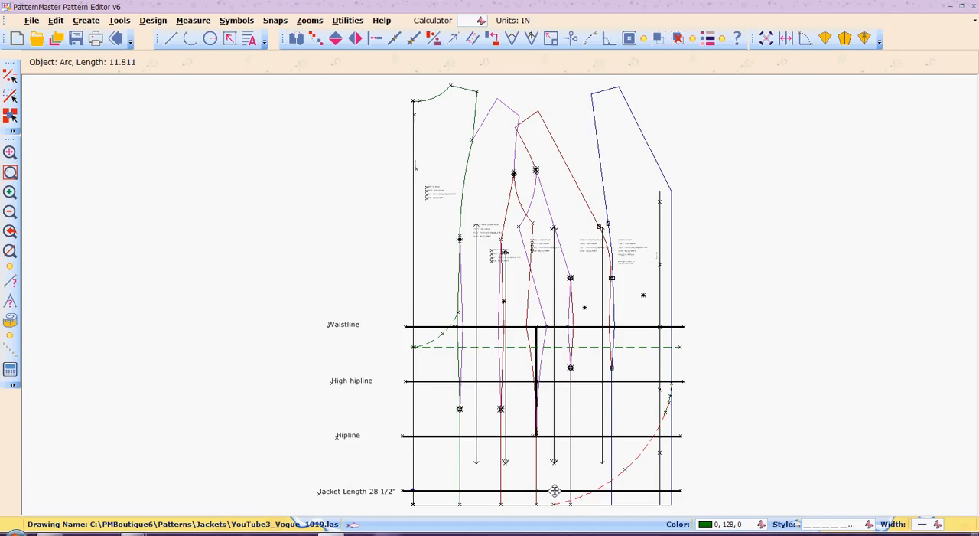
{"action": "key", "text": "m"}
{"action": "key", "text": "p"}
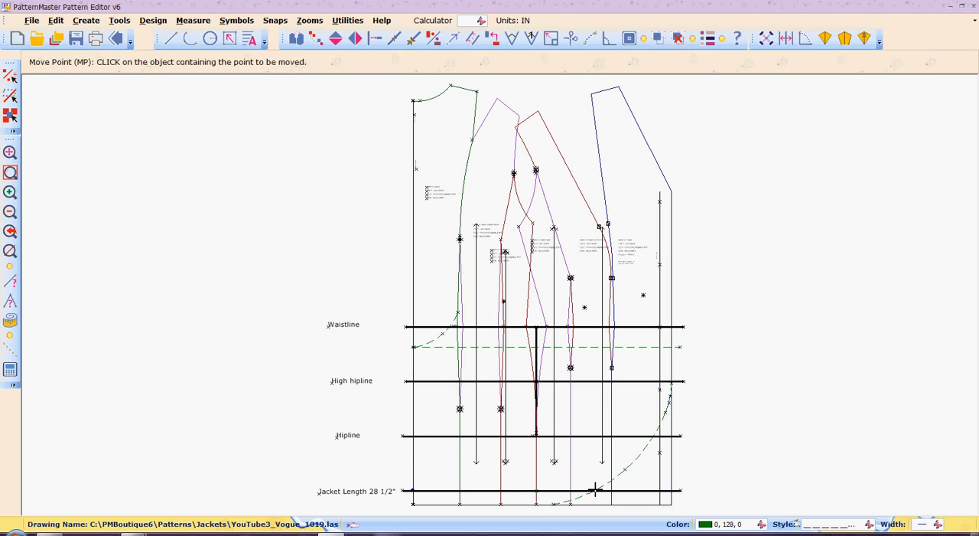
{"action": "left_click", "coordinate": [553, 503]}
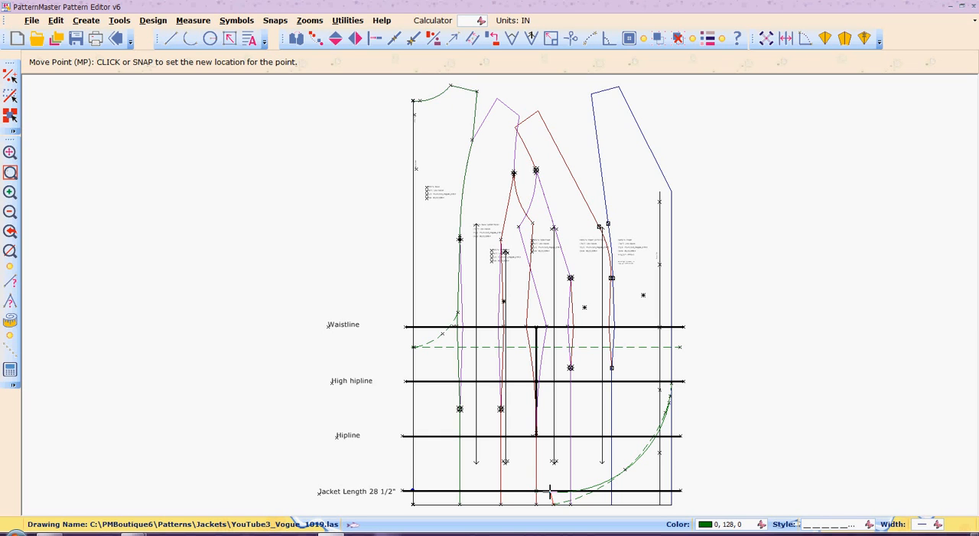
{"action": "left_click", "coordinate": [551, 493]}
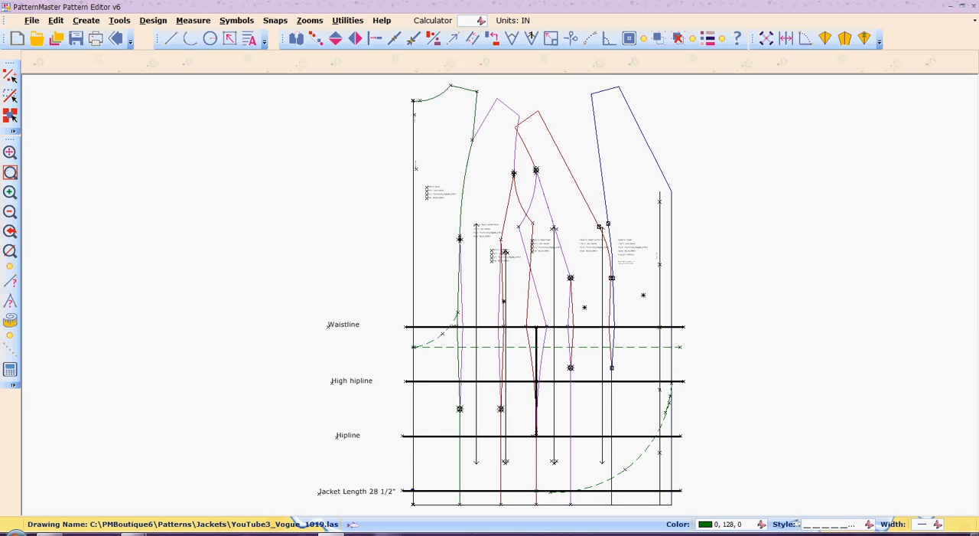
- Move the lower endpoint of the dashed front hem curve onto the jacket length line between the side seam and the purple seam line
{"action": "key", "text": "z"}
{"action": "key", "text": "w"}
{"action": "left_click_drag", "start_coordinate": [531, 478], "coordinate": [579, 517]}
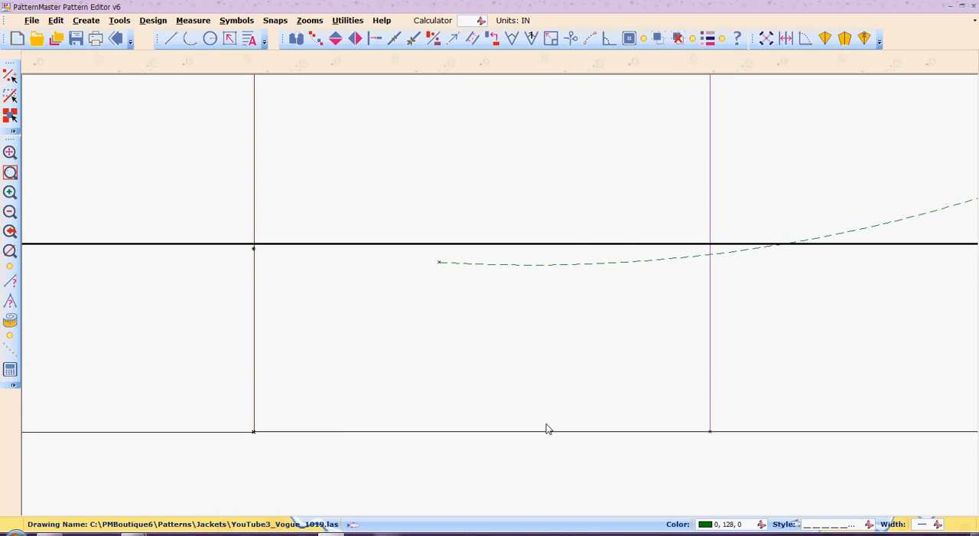
{"action": "key", "text": "m"}
{"action": "key", "text": "p"}
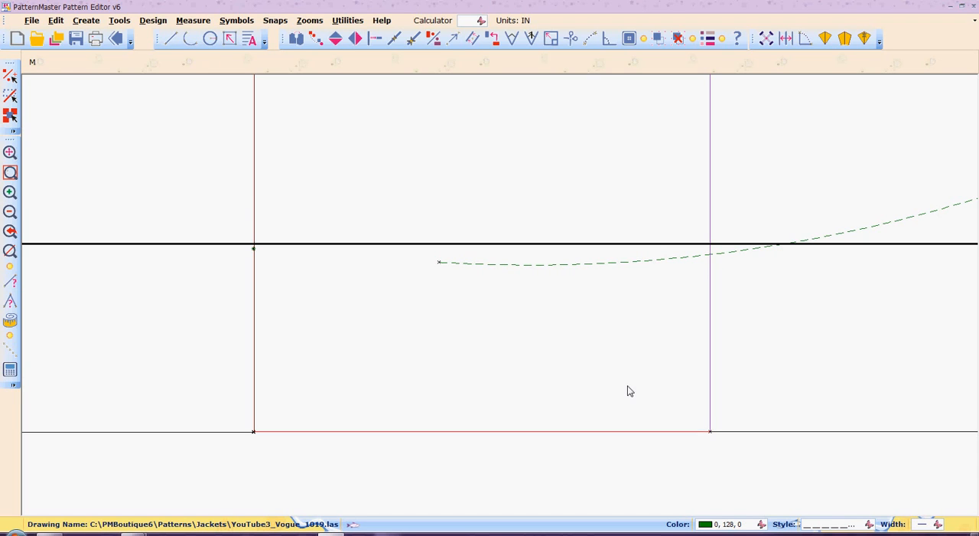
{"action": "left_click", "coordinate": [547, 263]}
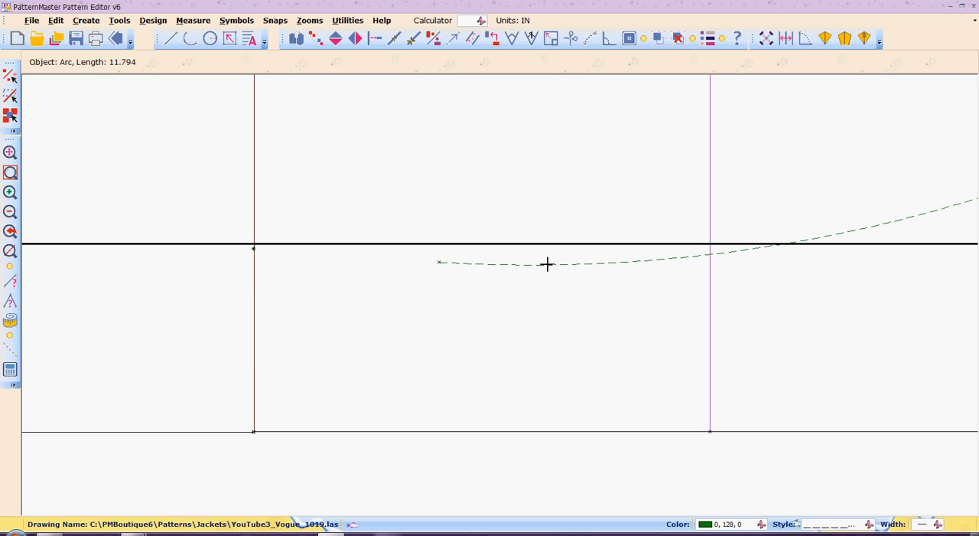
{"action": "left_click", "coordinate": [438, 261]}
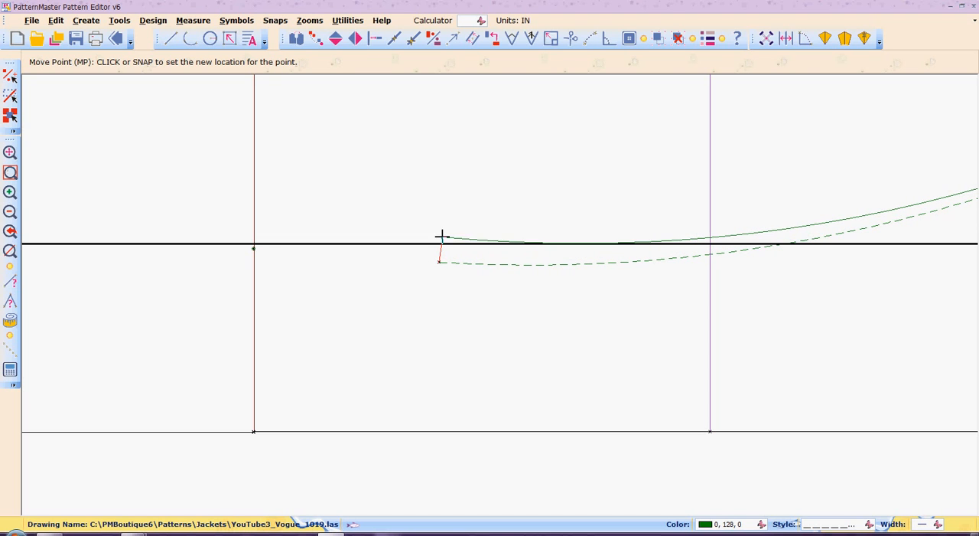
{"action": "left_click", "coordinate": [488, 242]}
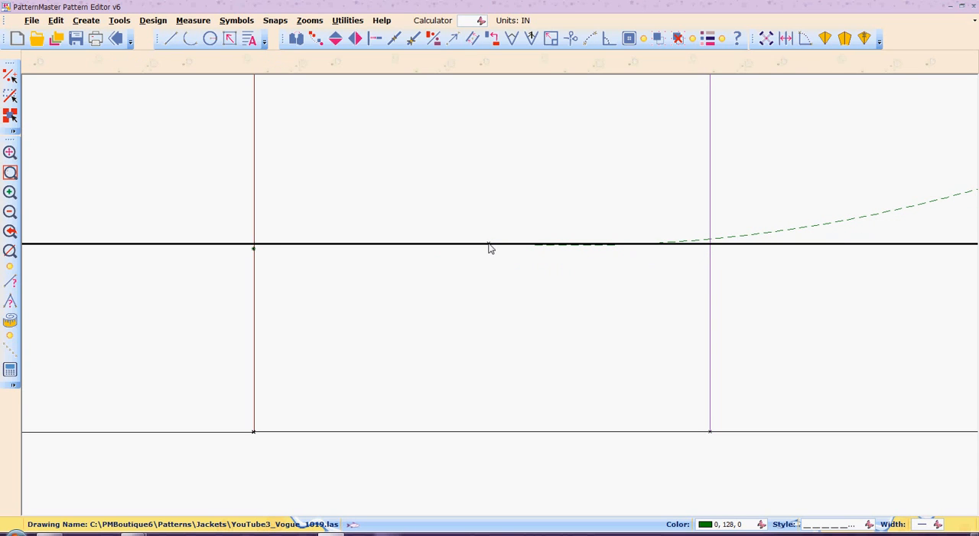
- Use Intersect to extend the upper end of the large front hem curve to the short dashed curve on the front edge
{"action": "left_click", "coordinate": [10, 211]}
{"action": "left_click", "coordinate": [10, 211]}
{"action": "left_click", "coordinate": [10, 212]}
{"action": "left_click", "coordinate": [10, 211]}
{"action": "left_click", "coordinate": [9, 211]}
{"action": "left_click", "coordinate": [9, 211]}
{"action": "left_click", "coordinate": [10, 211]}
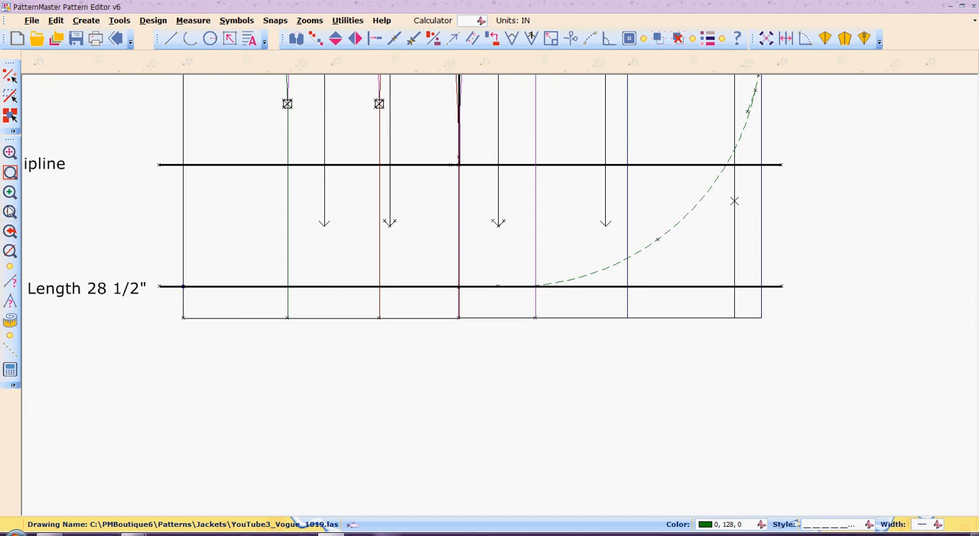
{"action": "left_click", "coordinate": [10, 211]}
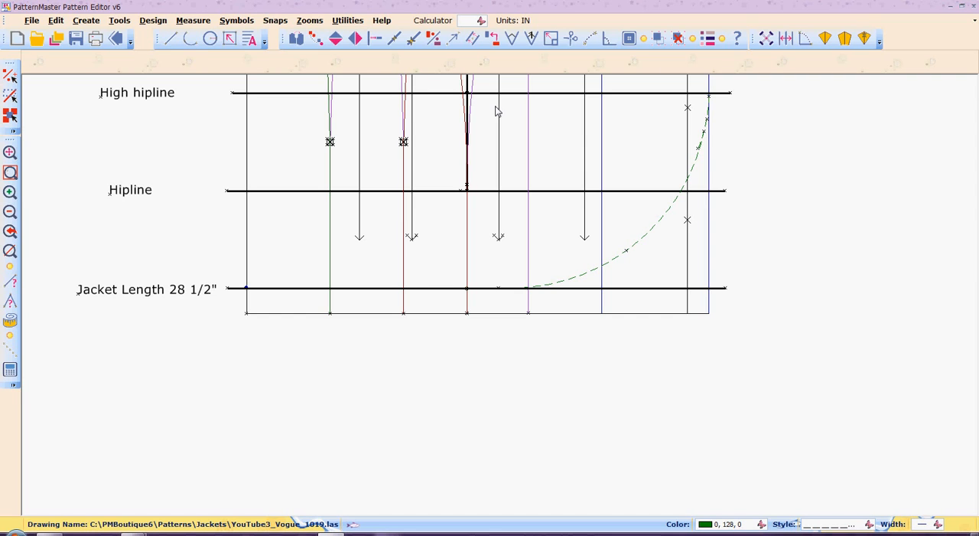
{"action": "key", "text": "z"}
{"action": "key", "text": "w"}
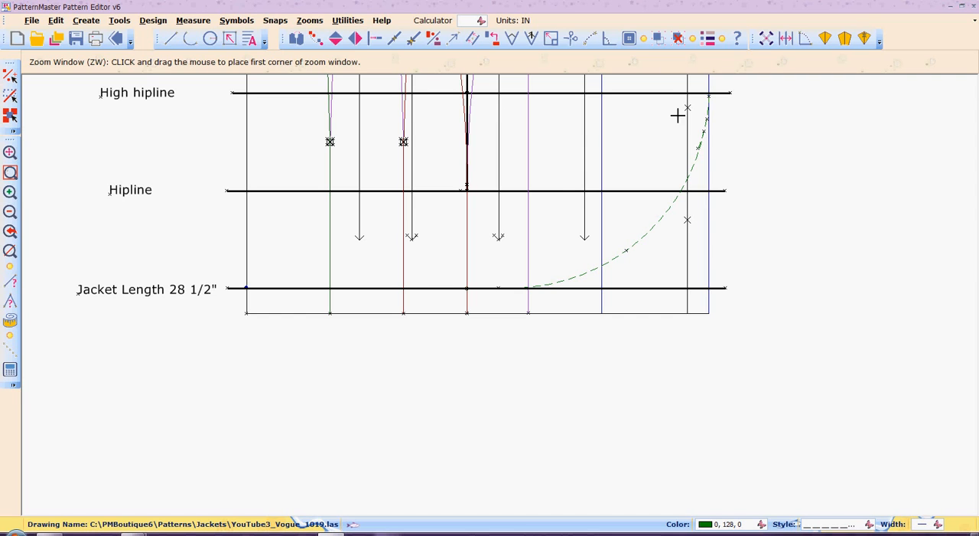
{"action": "left_click_drag", "start_coordinate": [678, 91], "coordinate": [741, 153]}
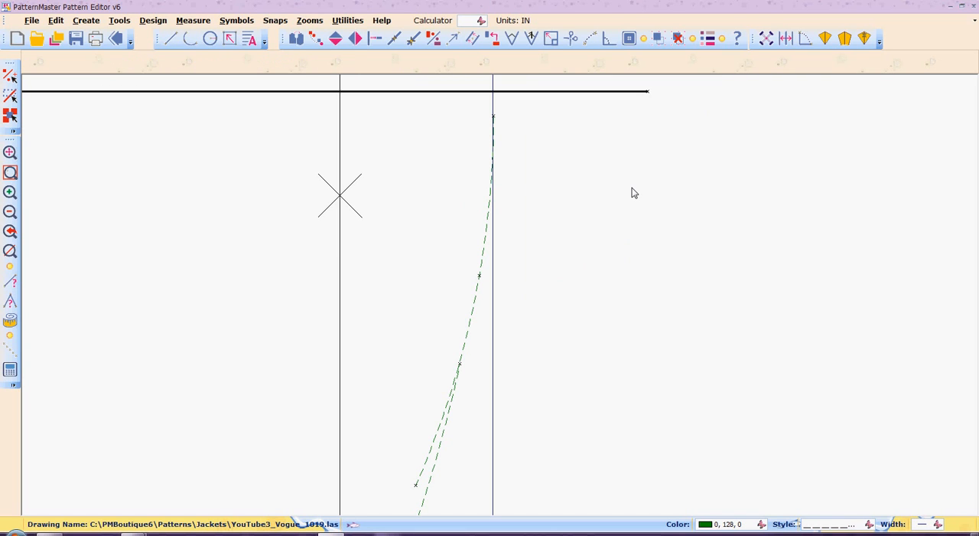
{"action": "key", "text": "z"}
{"action": "key", "text": "w"}
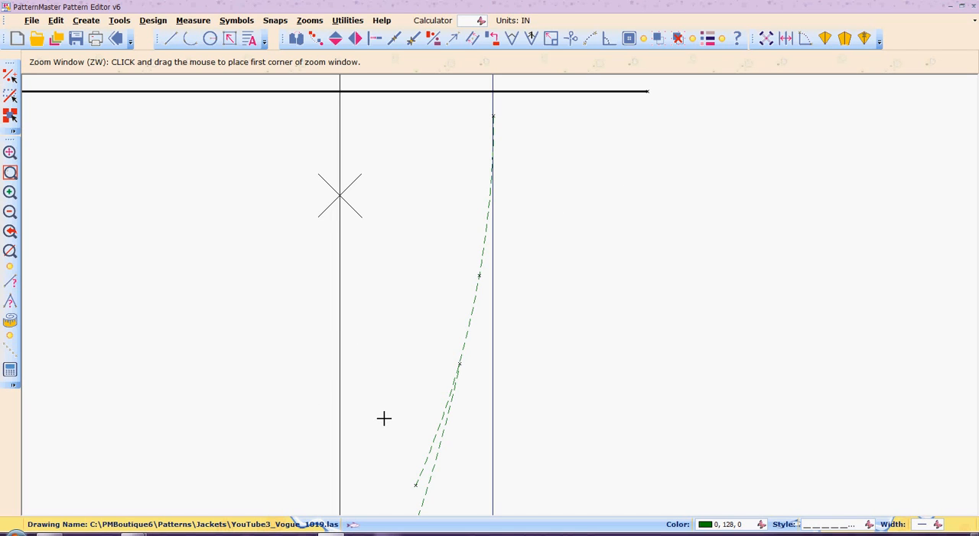
{"action": "left_click", "coordinate": [340, 351]}
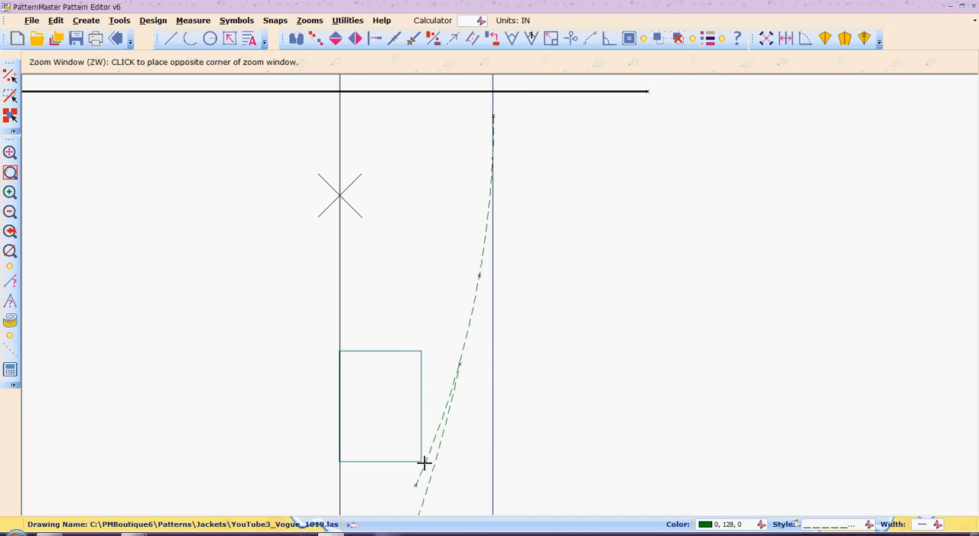
{"action": "left_click", "coordinate": [544, 534]}
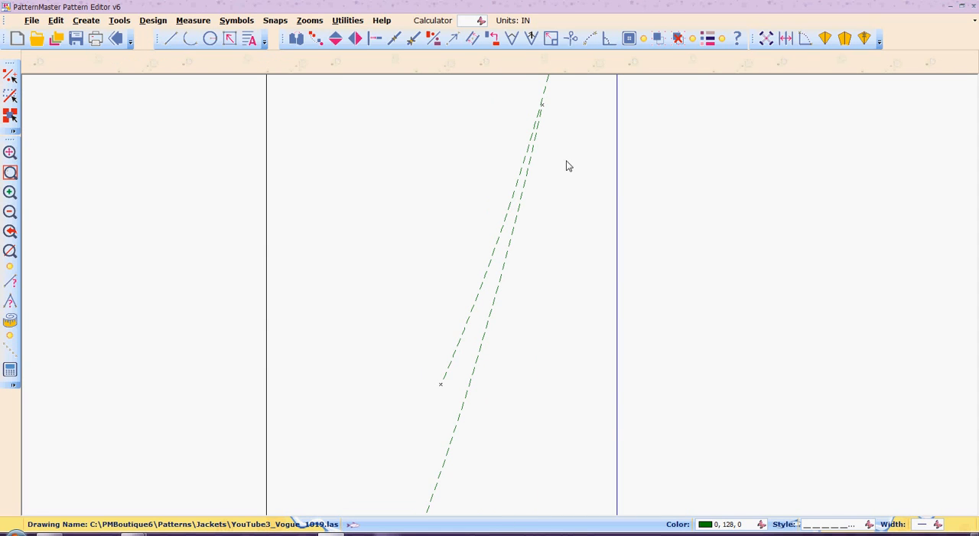
{"action": "key", "text": "b"}
{"action": "key", "text": "r"}
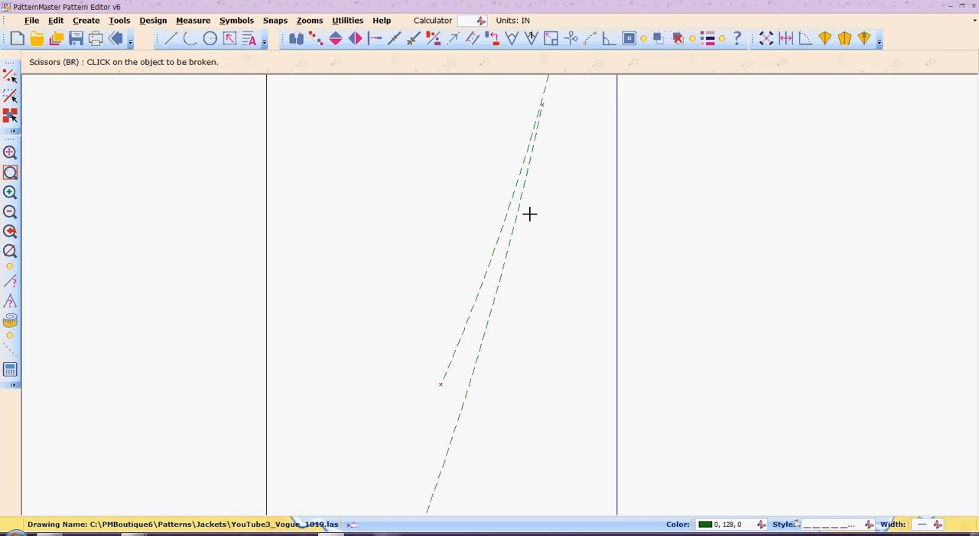
{"action": "key", "text": "i"}
{"action": "key", "text": "n"}
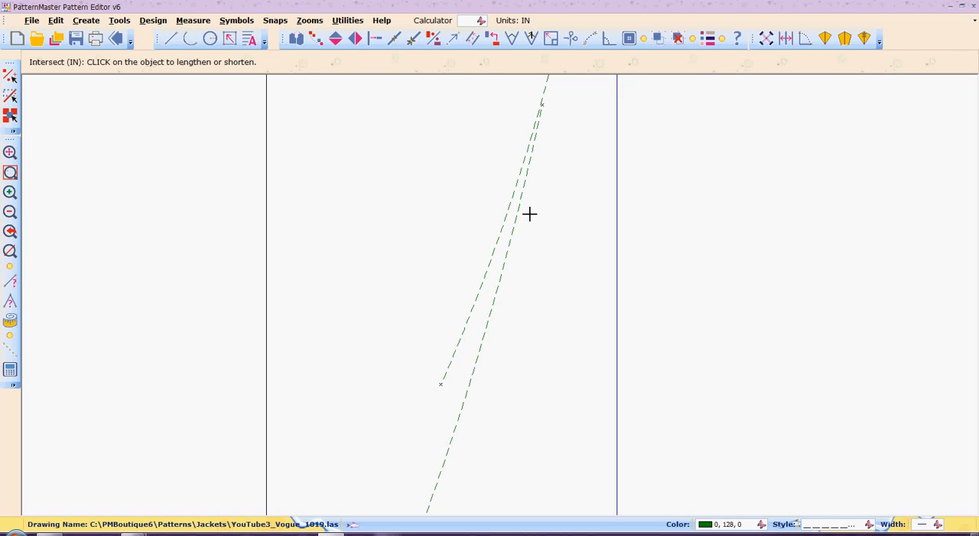
{"action": "left_click", "coordinate": [509, 248]}
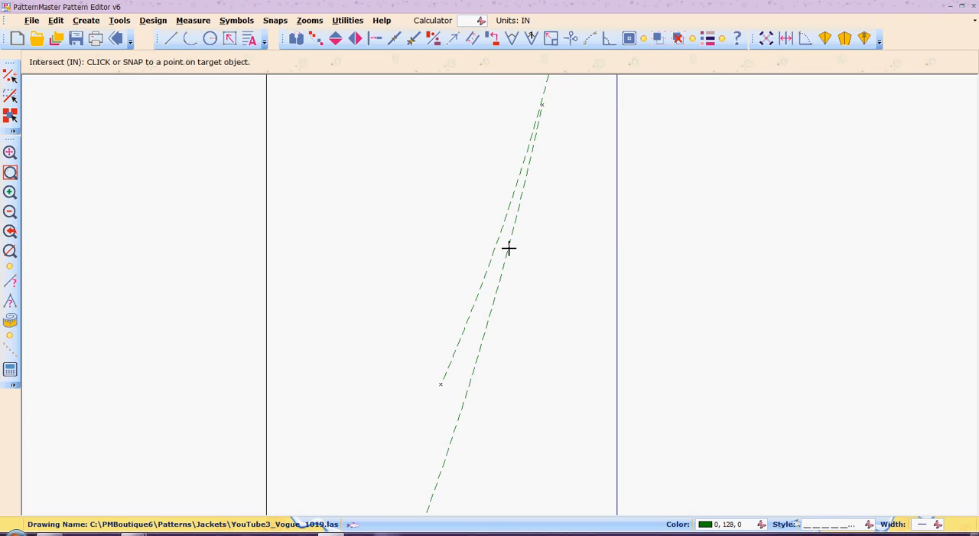
{"action": "left_click", "coordinate": [546, 81]}
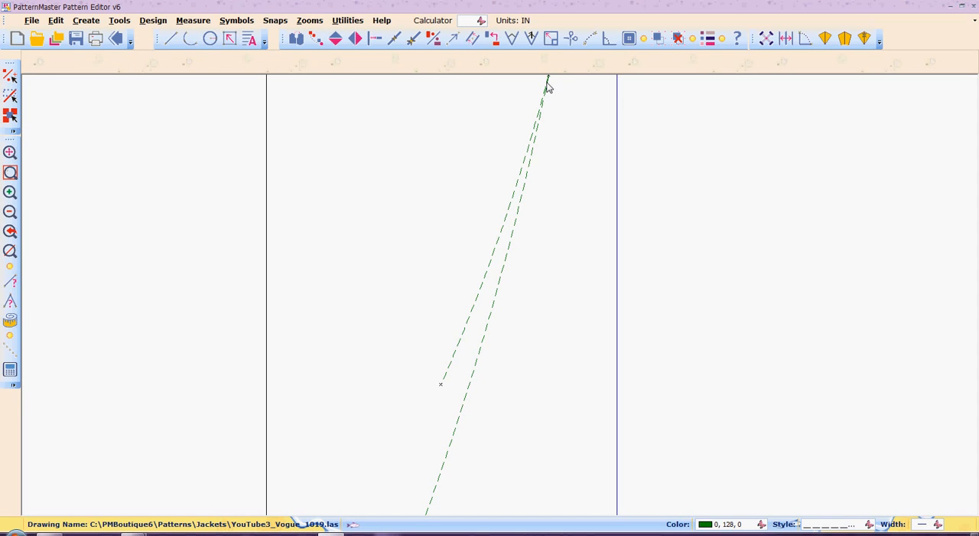
- Cut away the short dashed curve's overlapping lower tail with Scissors, from where it leaves the large hem curve to its free end
{"action": "key", "text": "b"}
{"action": "key", "text": "r"}
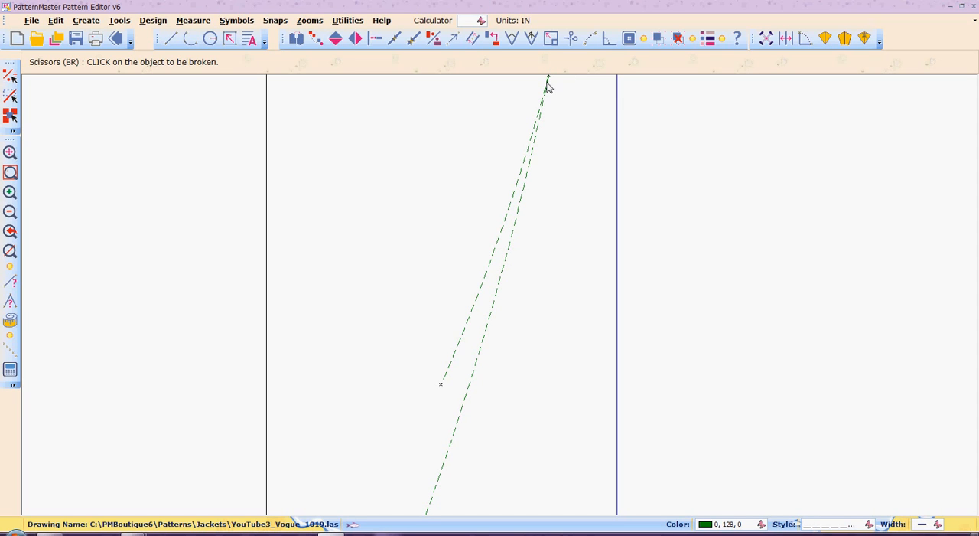
{"action": "left_click", "coordinate": [510, 200]}
{"action": "left_click", "coordinate": [541, 104]}
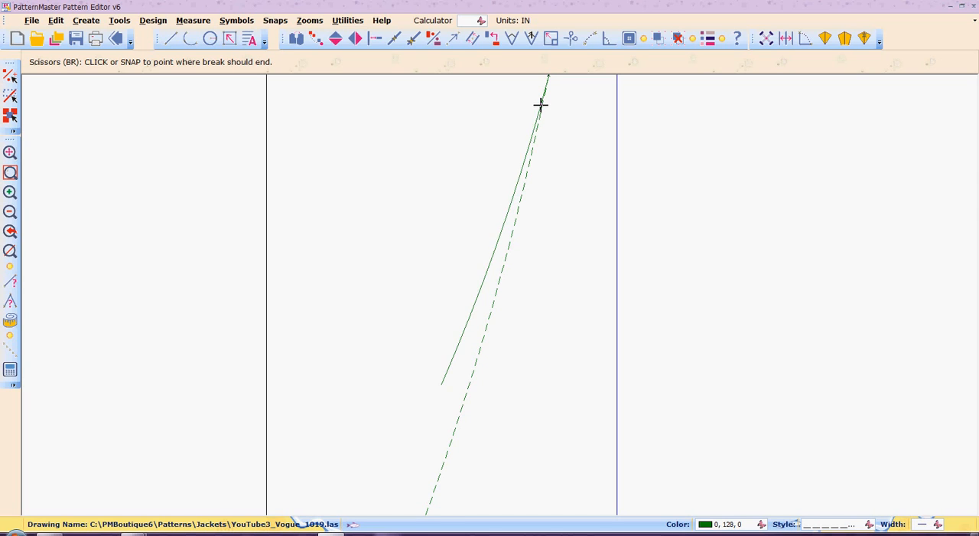
{"action": "left_click", "coordinate": [442, 387]}
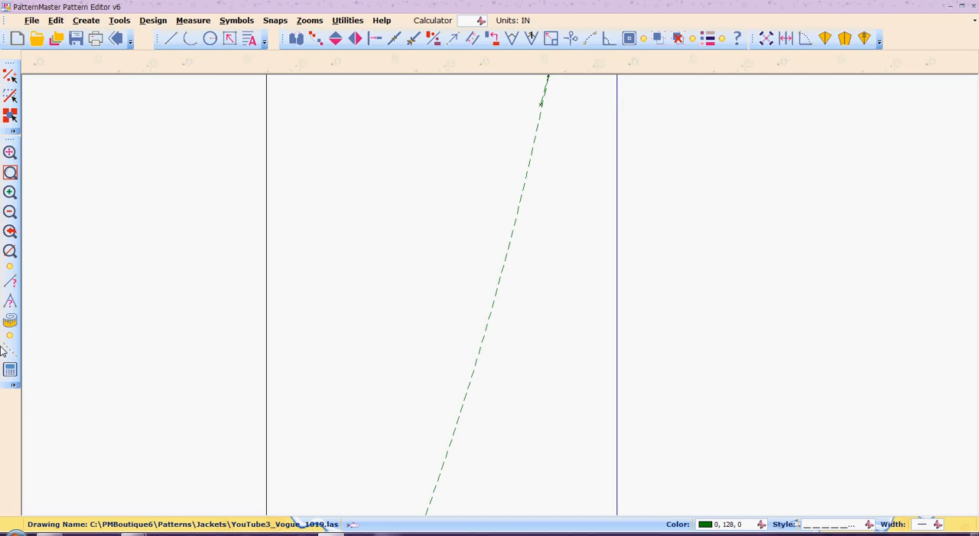
- Save the jacket drawing with the blended front hem curve
{"action": "left_click", "coordinate": [11, 231]}
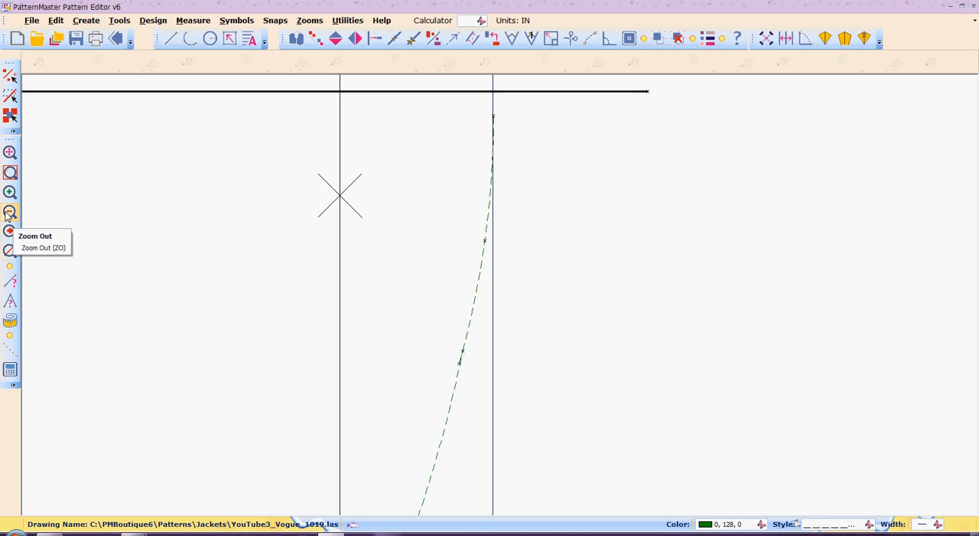
{"action": "left_click", "coordinate": [8, 213]}
{"action": "left_click", "coordinate": [9, 213]}
{"action": "left_click", "coordinate": [8, 214]}
{"action": "left_click", "coordinate": [8, 214]}
{"action": "left_click", "coordinate": [9, 214]}
{"action": "left_click", "coordinate": [8, 213]}
{"action": "left_click", "coordinate": [9, 213]}
{"action": "left_click", "coordinate": [8, 214]}
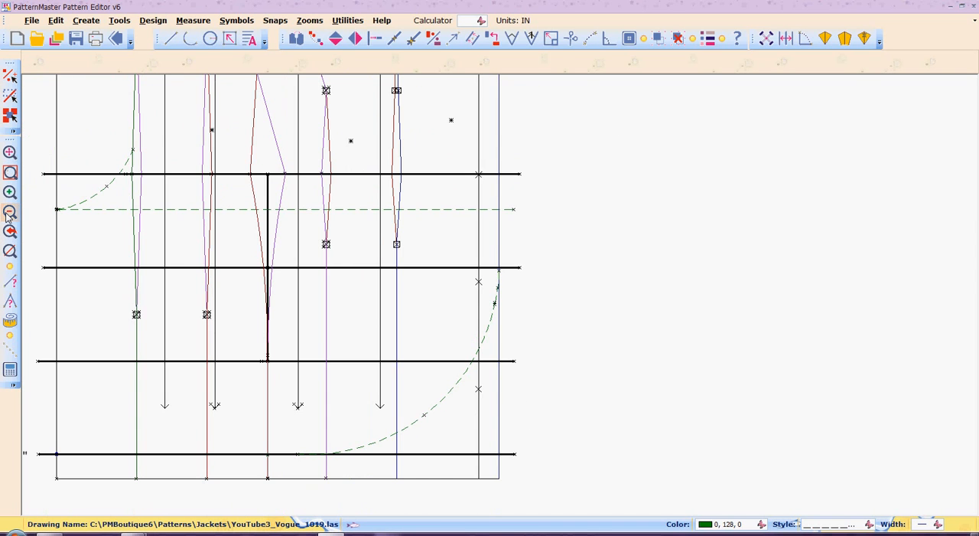
{"action": "left_click", "coordinate": [9, 213]}
{"action": "left_click", "coordinate": [8, 213]}
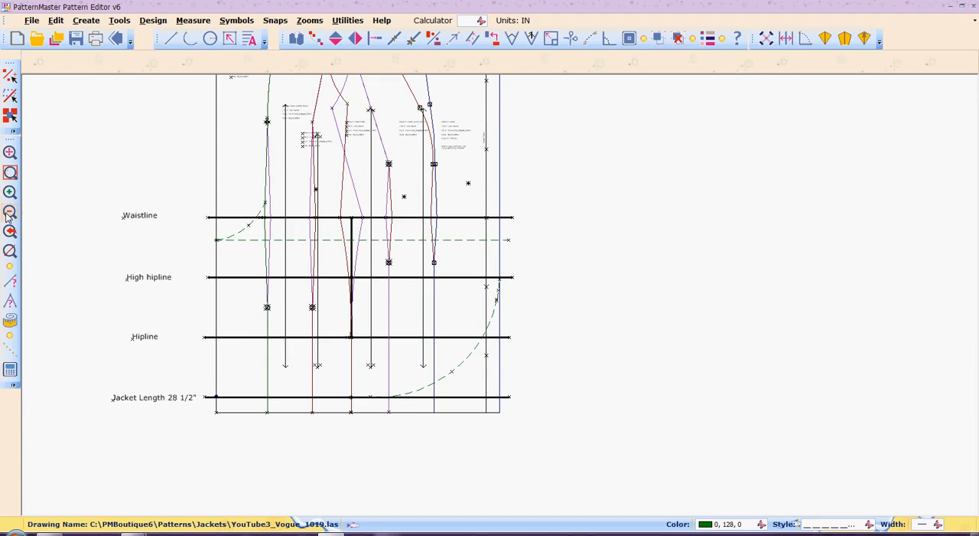
{"action": "left_click", "coordinate": [8, 214]}
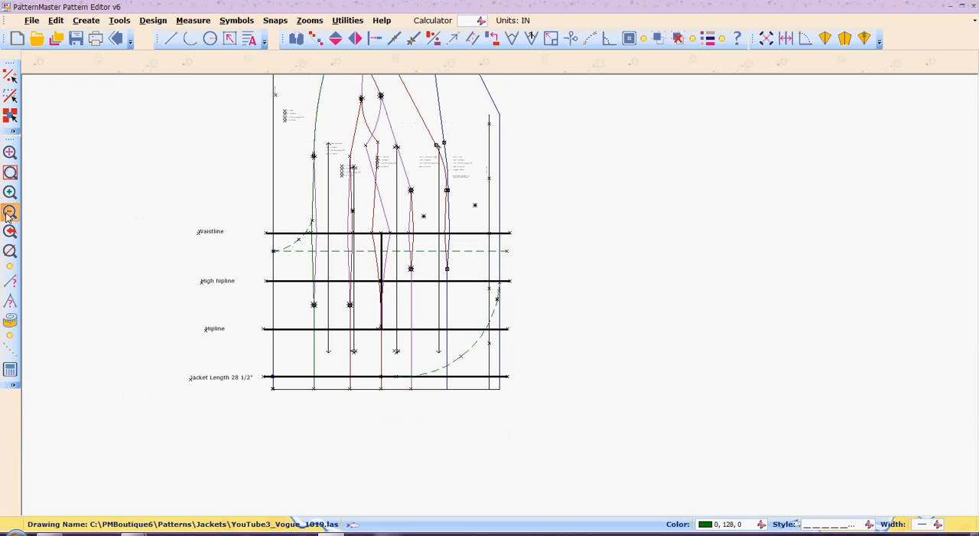
{"action": "left_click", "coordinate": [76, 39]}
- Select the jacket draft objects, view the whole draft with its reference lines, and clear the selection
{"action": "left_click_drag", "start_coordinate": [157, 223], "coordinate": [368, 252]}
{"action": "left_click_drag", "start_coordinate": [143, 398], "coordinate": [645, 9]}
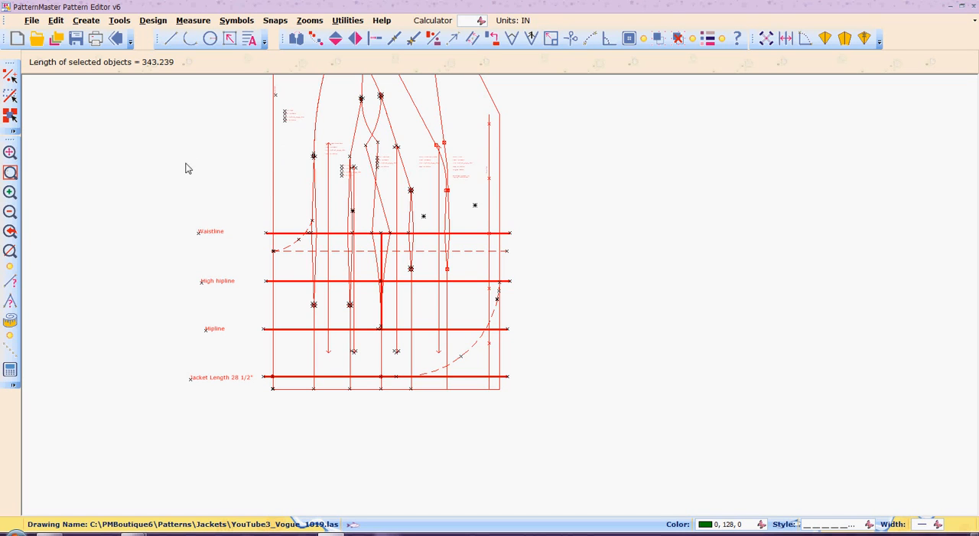
{"action": "left_click", "coordinate": [9, 251]}
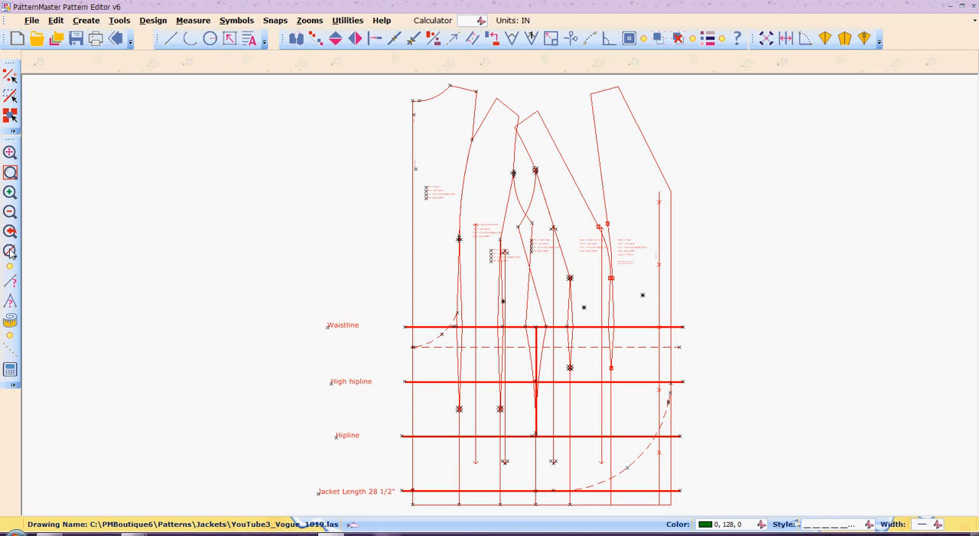
{"action": "left_click", "coordinate": [178, 230]}
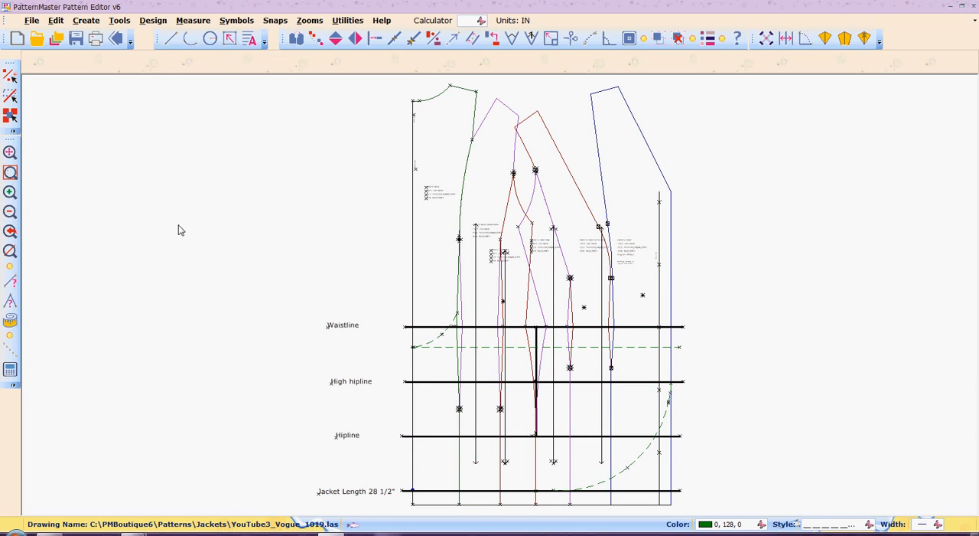